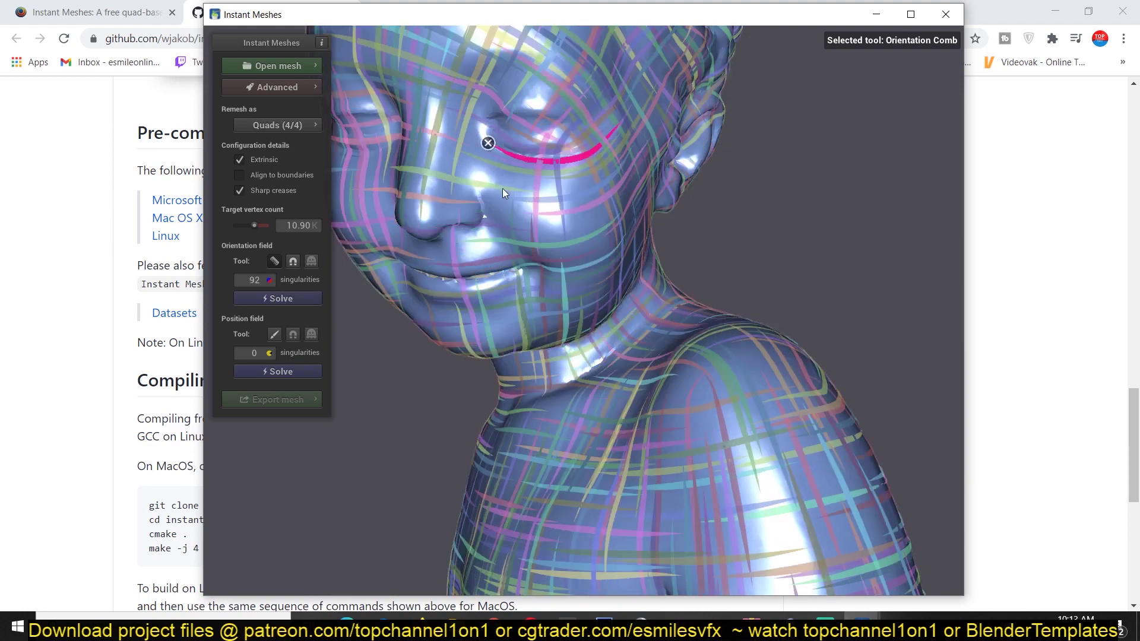
- Comb an orientation stroke in a loop around the bust's right eye with the Orientation Comb
scroll(580, 161, "down", 2)
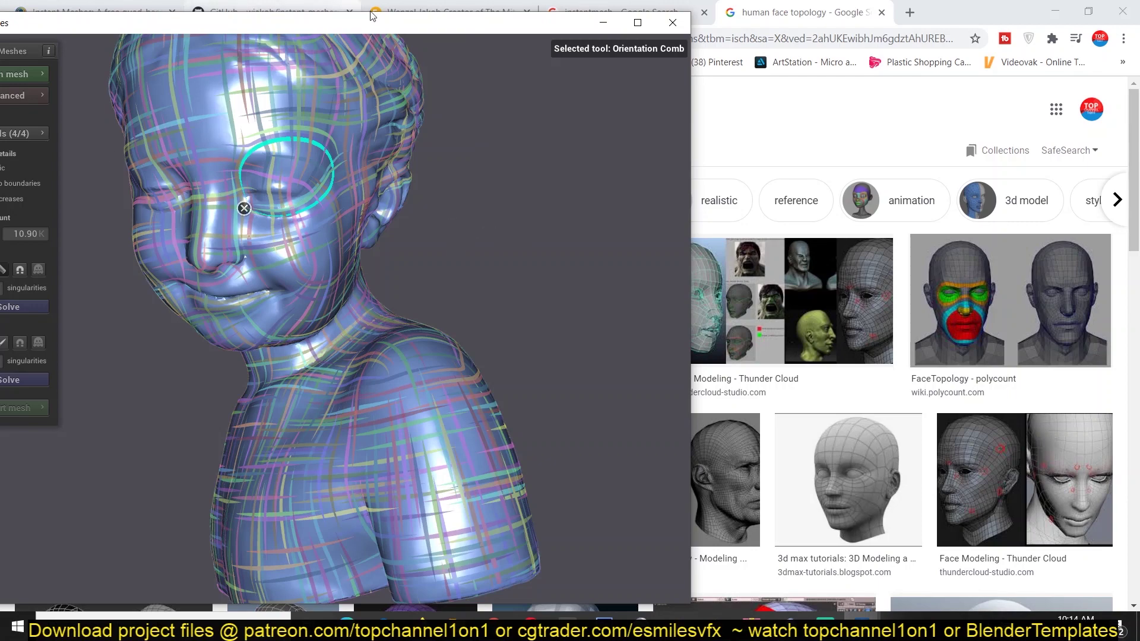
left_click_drag(401, 23, 524, 21)
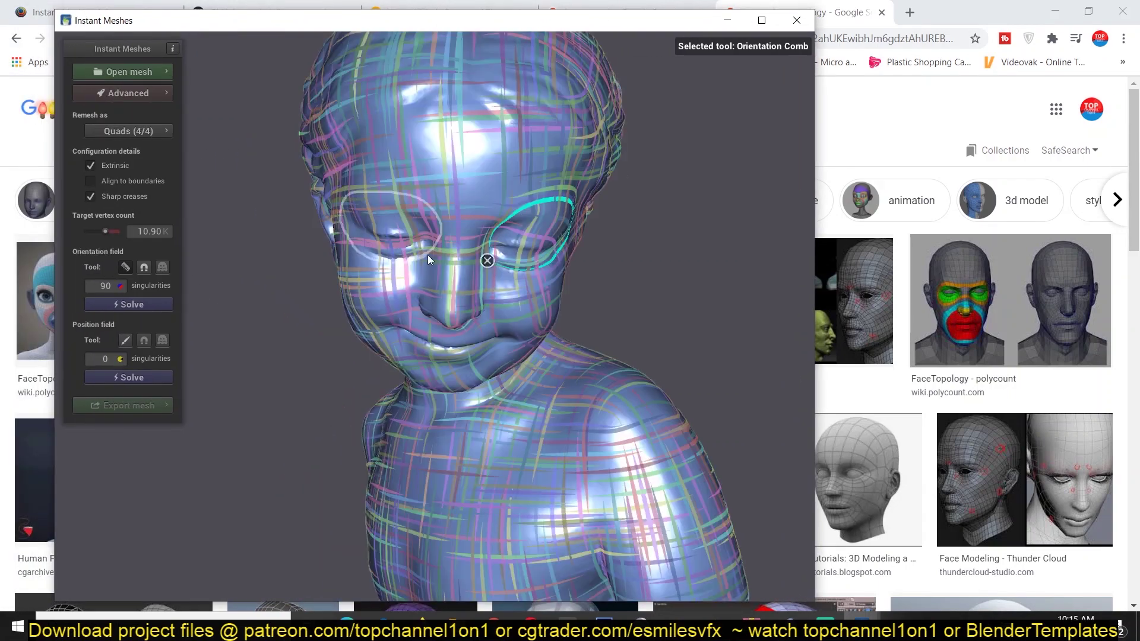
left_click_drag(428, 254, 422, 215)
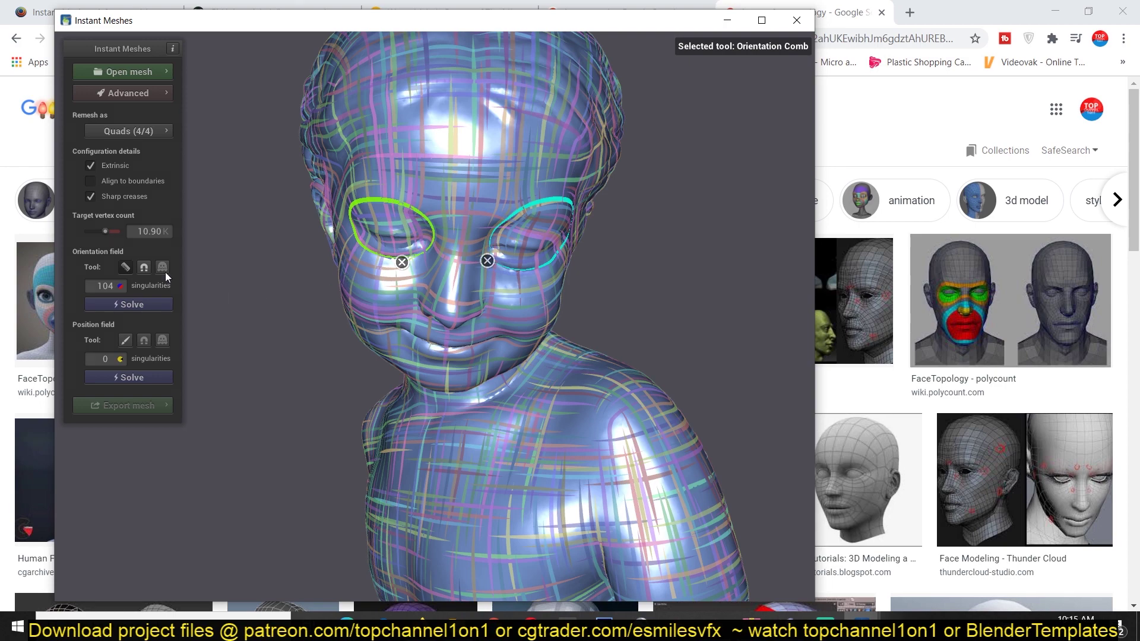
left_click_drag(237, 265, 190, 256)
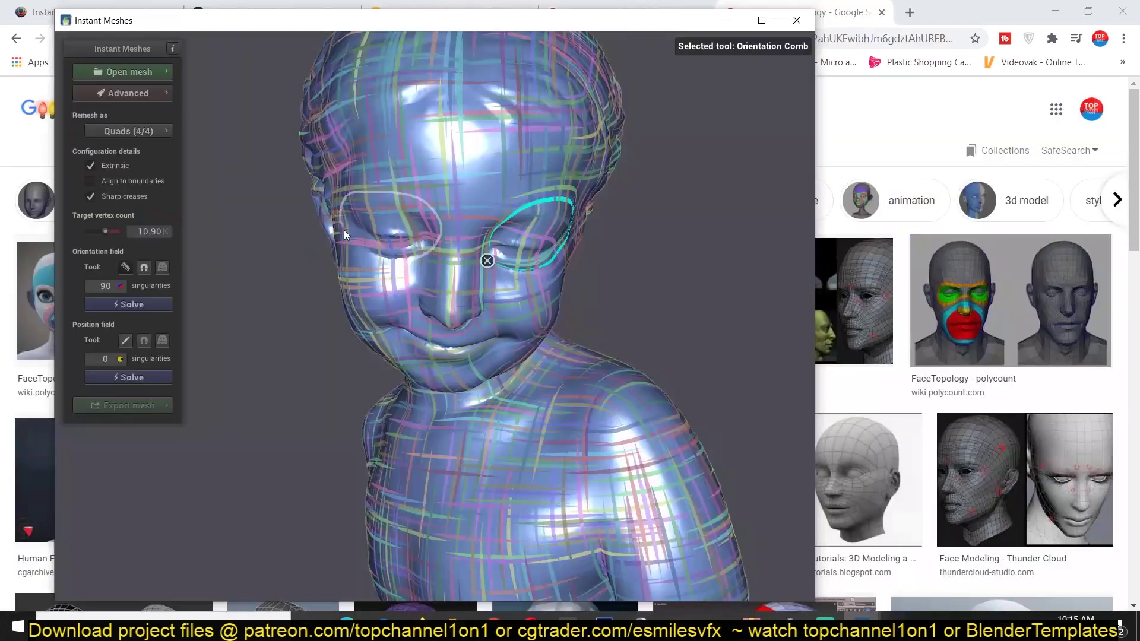
left_click_drag(344, 230, 402, 260)
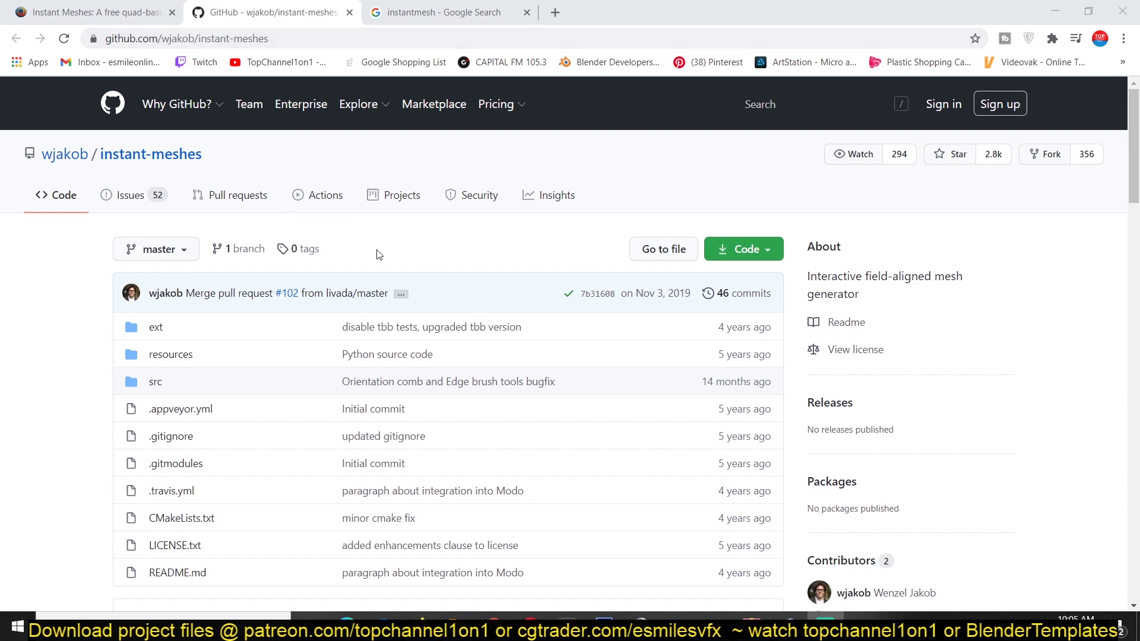
- Find the pre-compiled binaries on the instant-meshes GitHub page and download the Microsoft Windows build
scroll(849, 323, "down", 15)
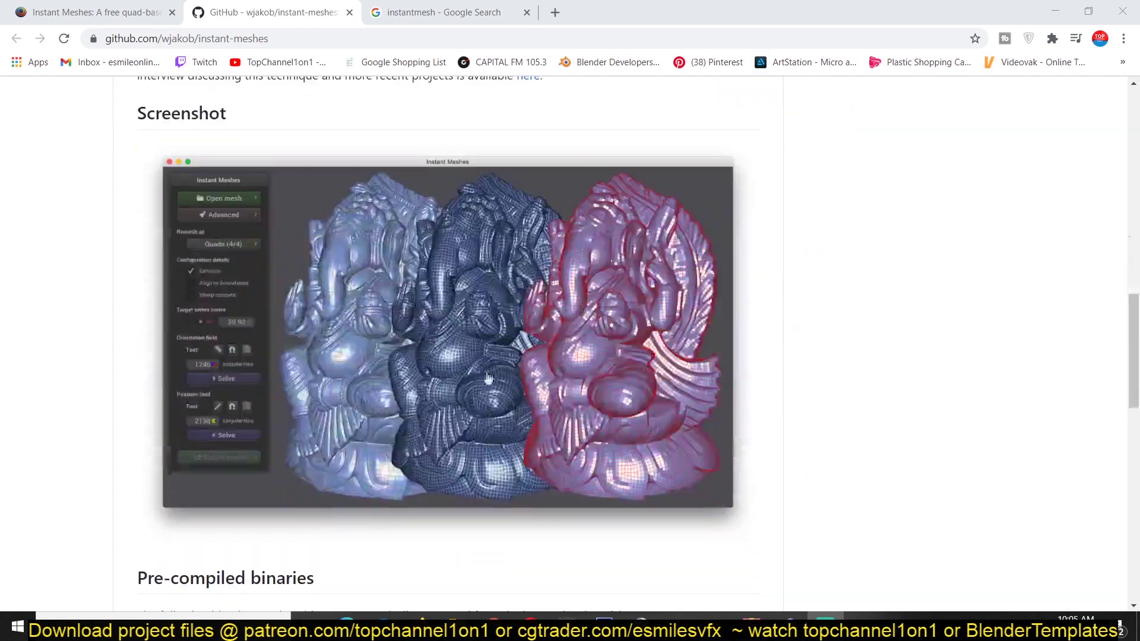
scroll(487, 378, "down", 5)
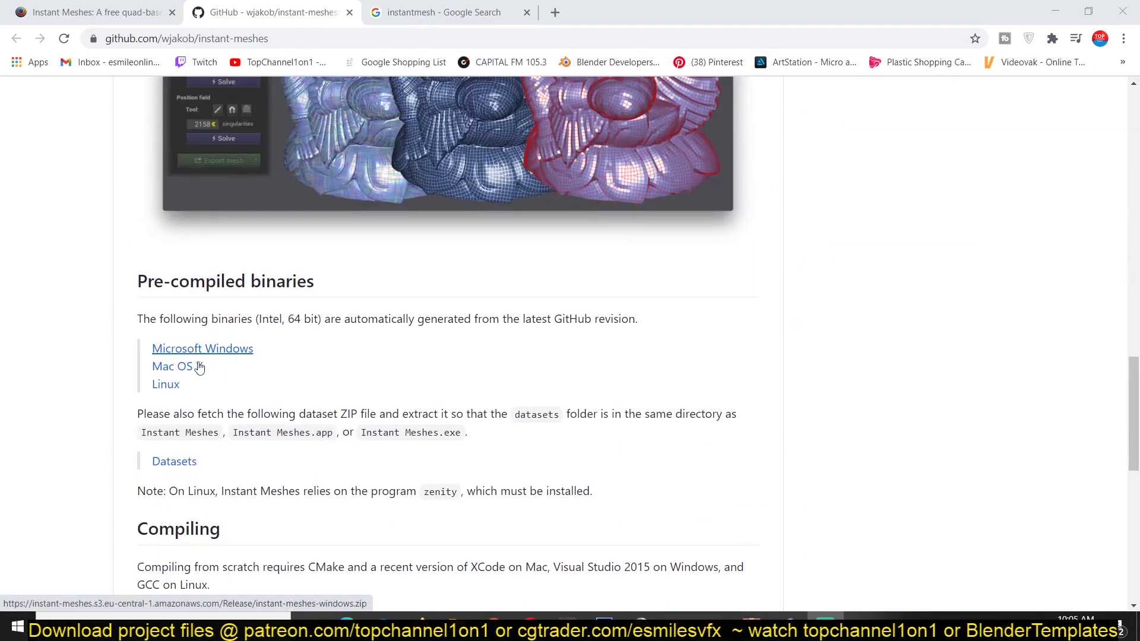
scroll(232, 372, "up", 6)
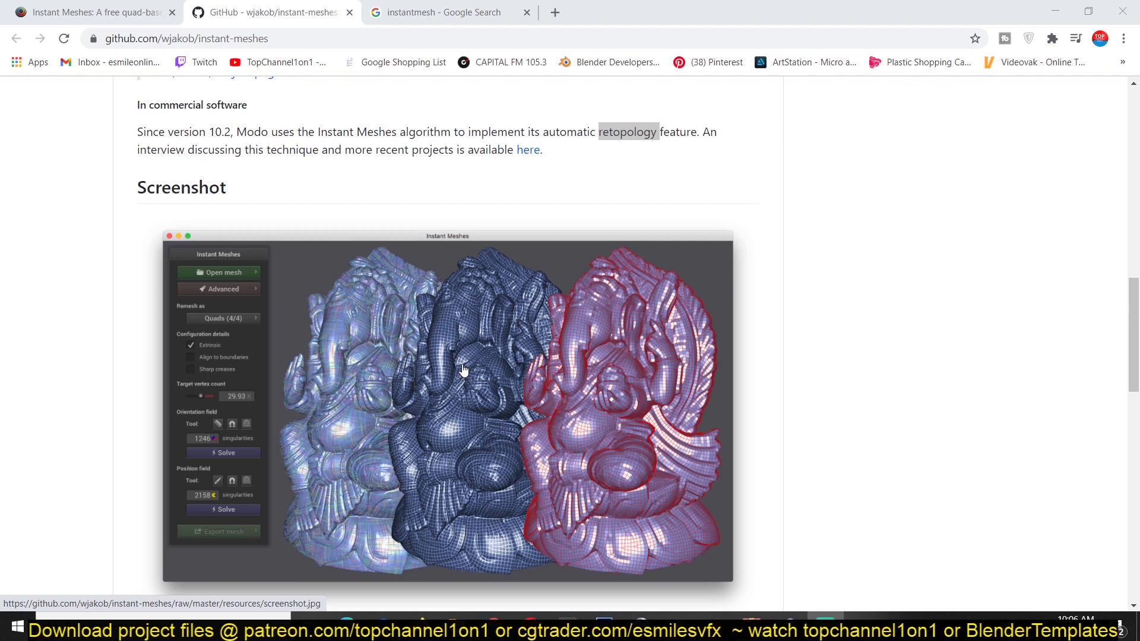
scroll(464, 370, "down", 6)
left_click(229, 276)
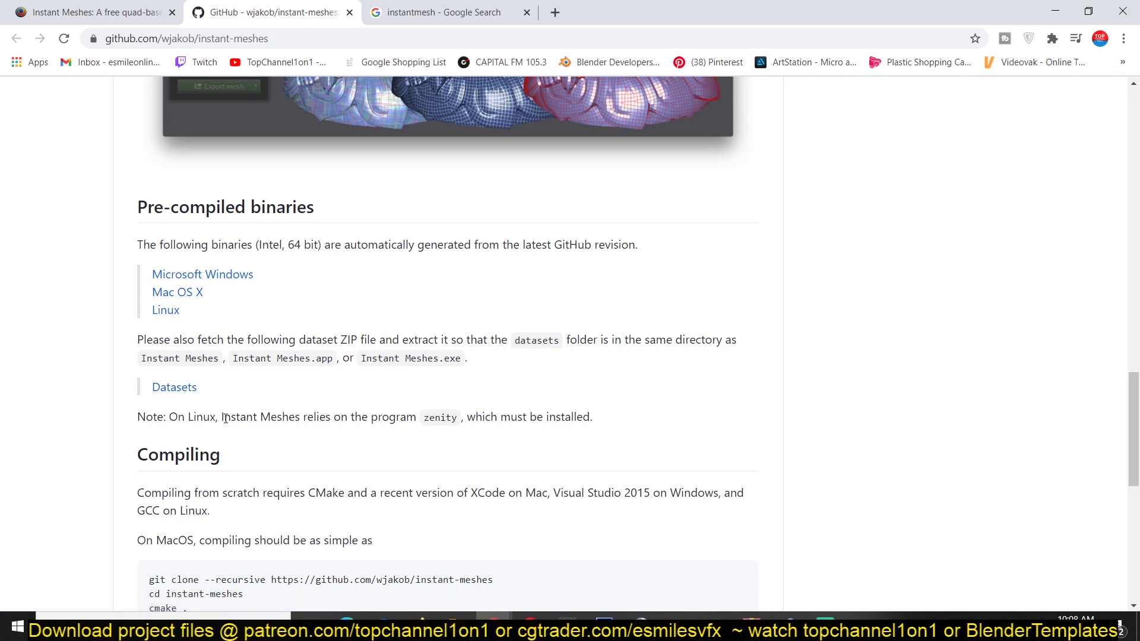
- Open the interview linked under In commercial software in a separate tab, skim it and return to the repository page
scroll(787, 303, "up", 12)
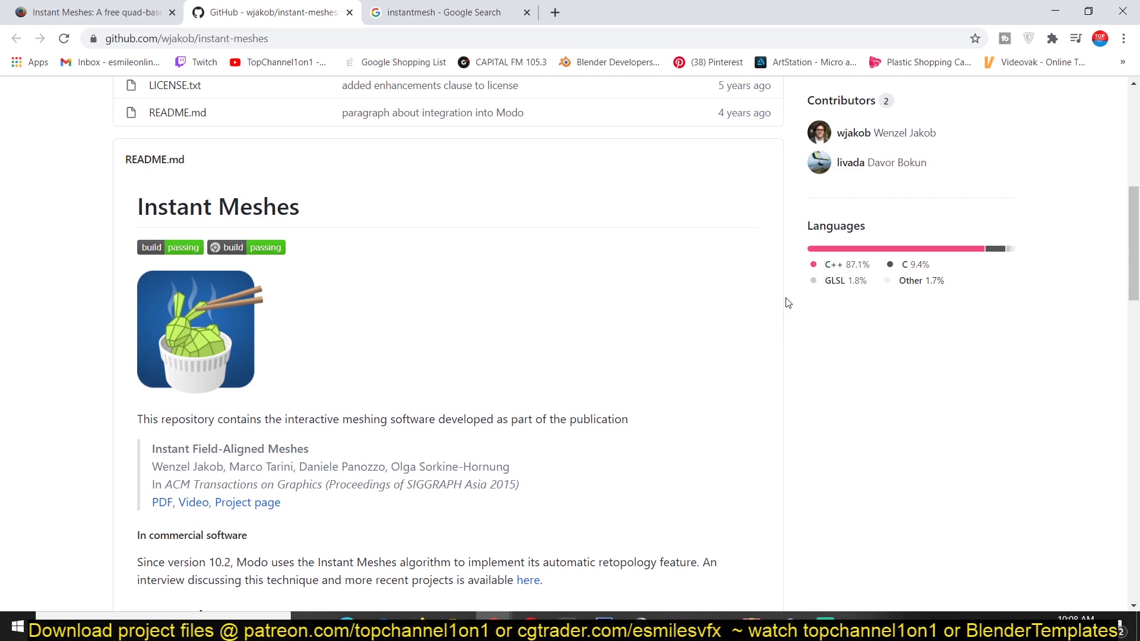
scroll(510, 346, "down", 4)
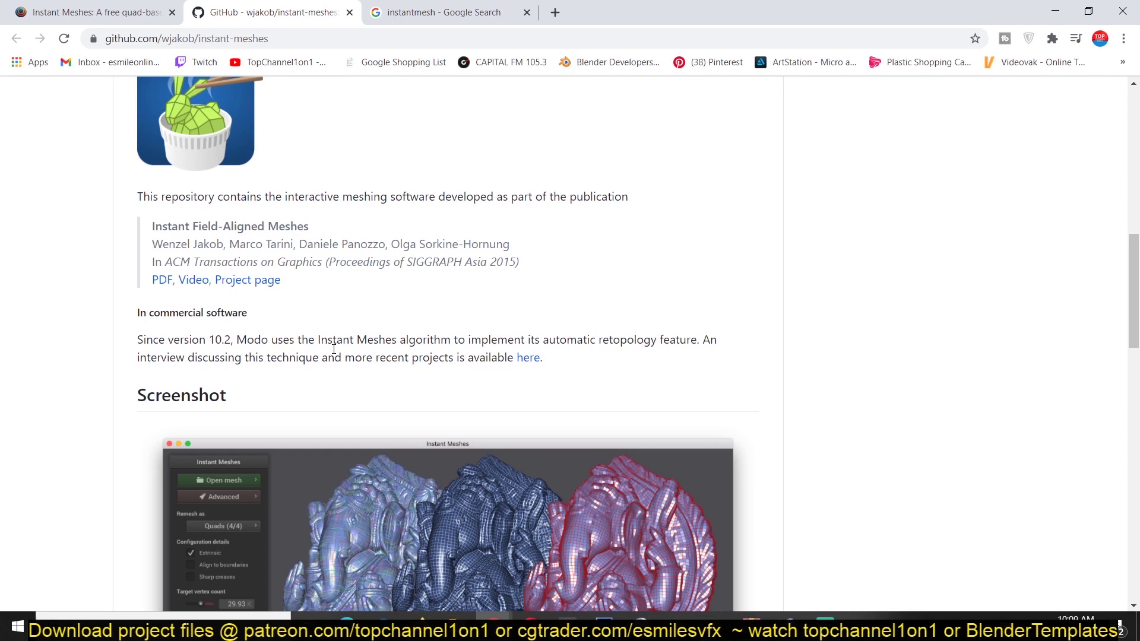
middle_click(526, 359)
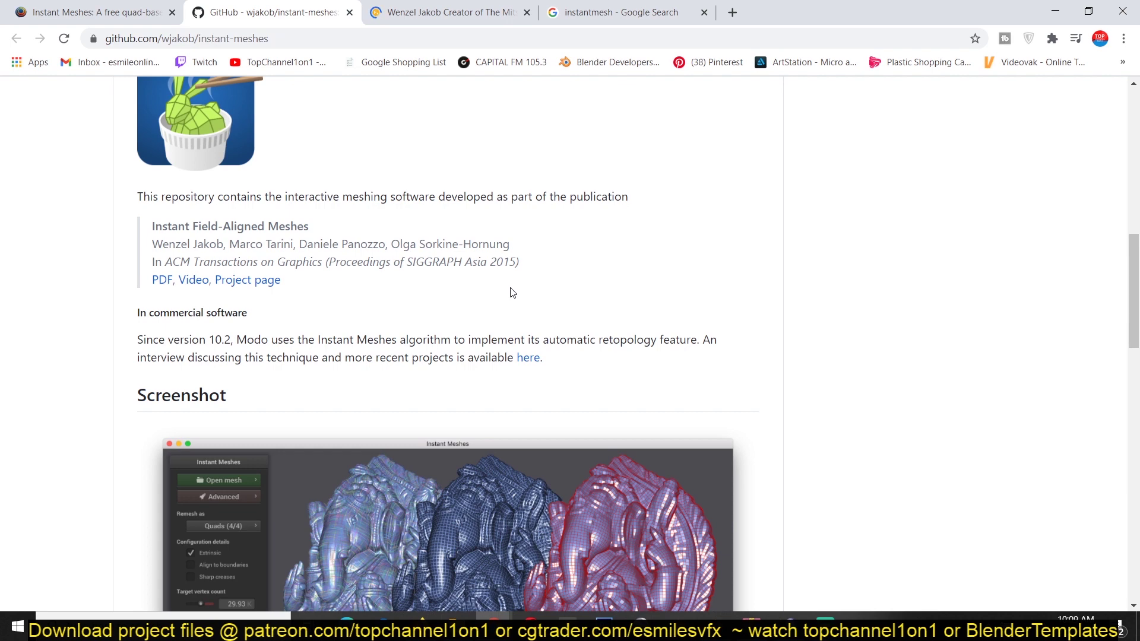
left_click(431, 7)
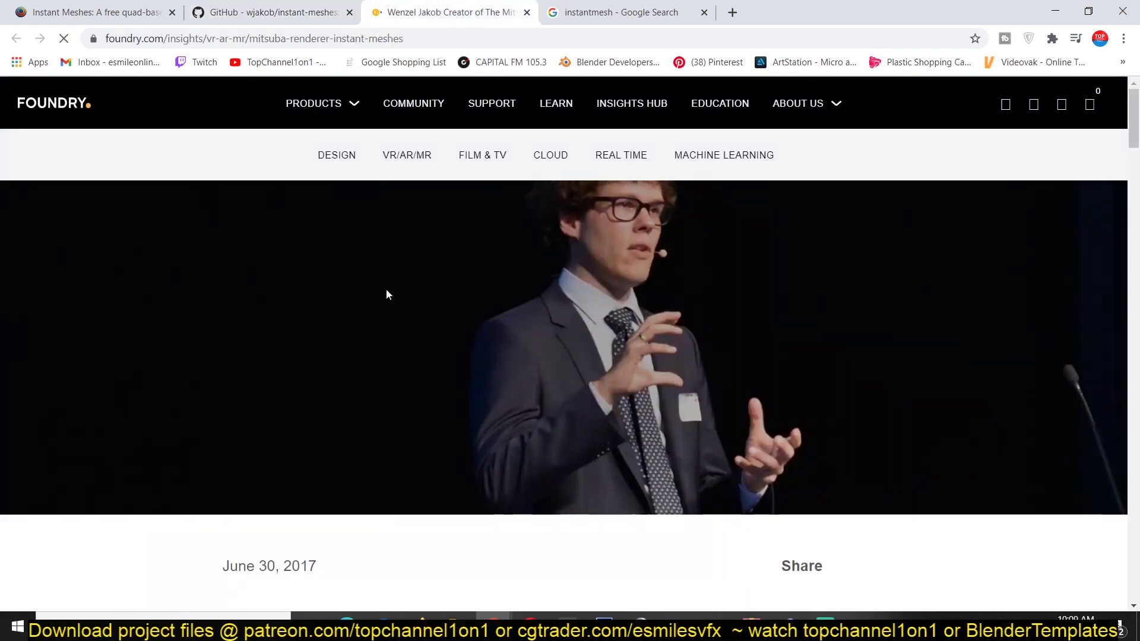
scroll(386, 295, "down", 5)
key("ctrl+shift+Tab")
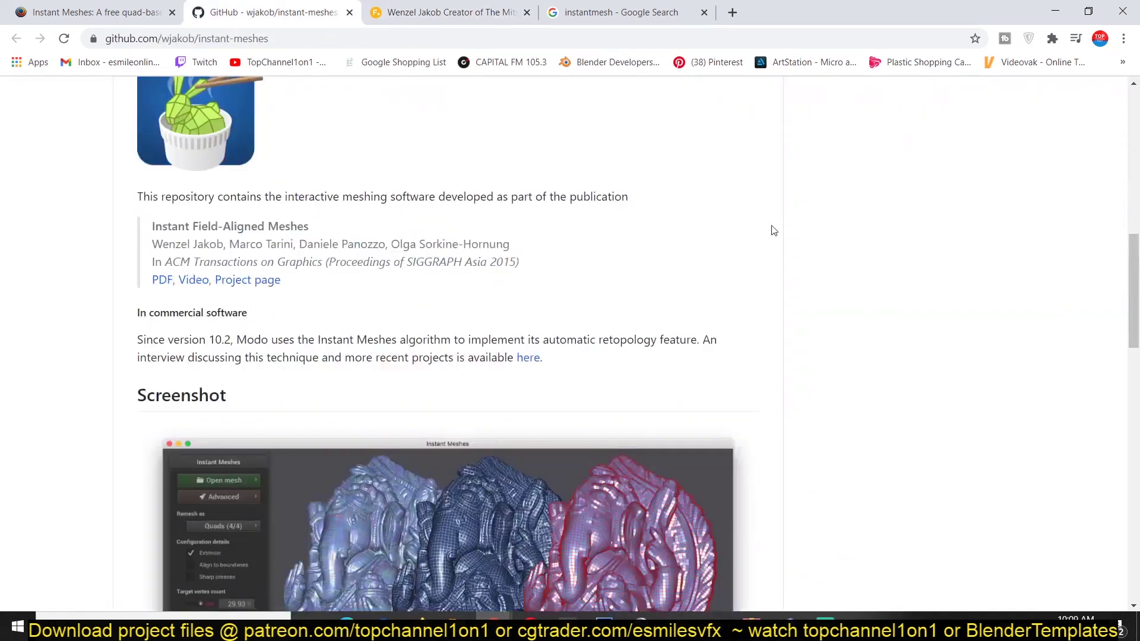
- Launch Instant Meshes from the instant-meshes-windows folder and bring its console window to the front
left_click(1055, 11)
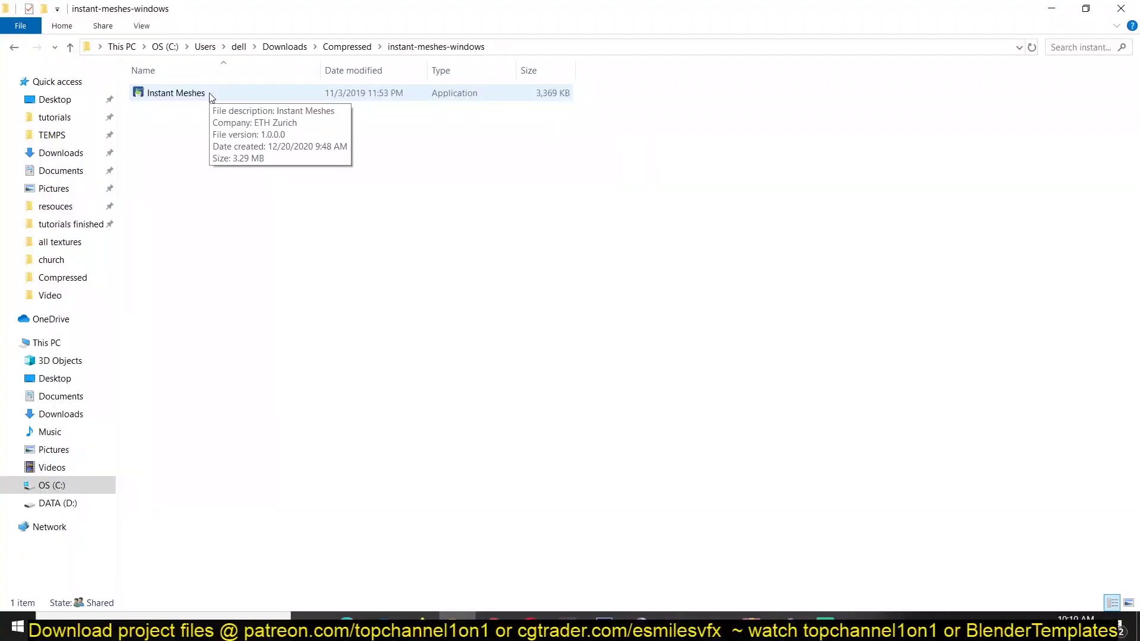
double_click(178, 93)
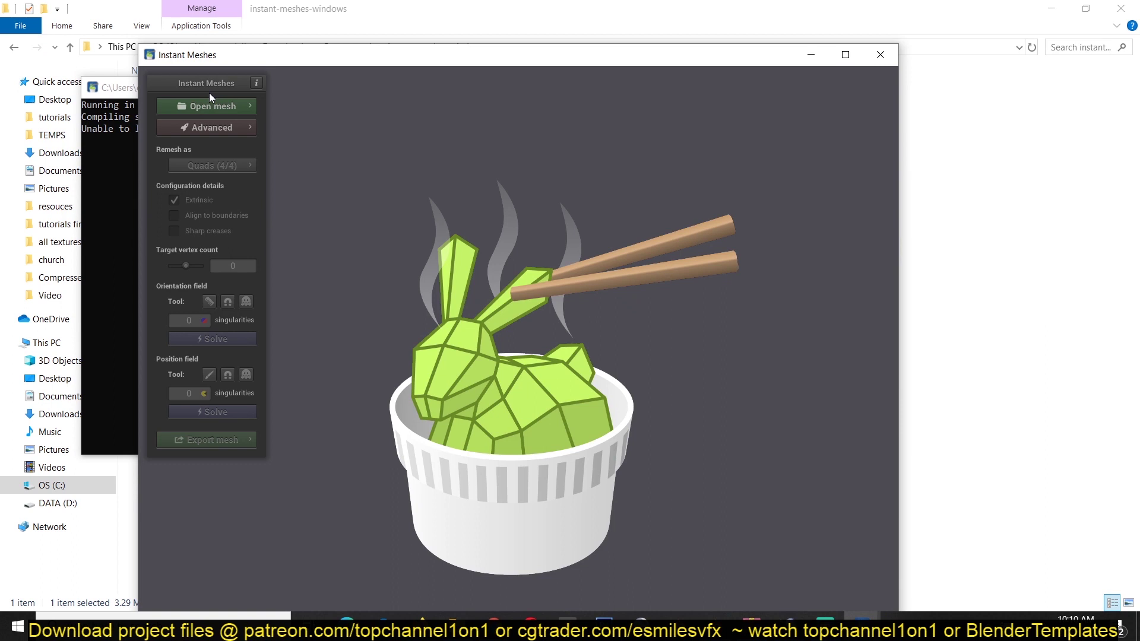
left_click_drag(326, 57, 392, 16)
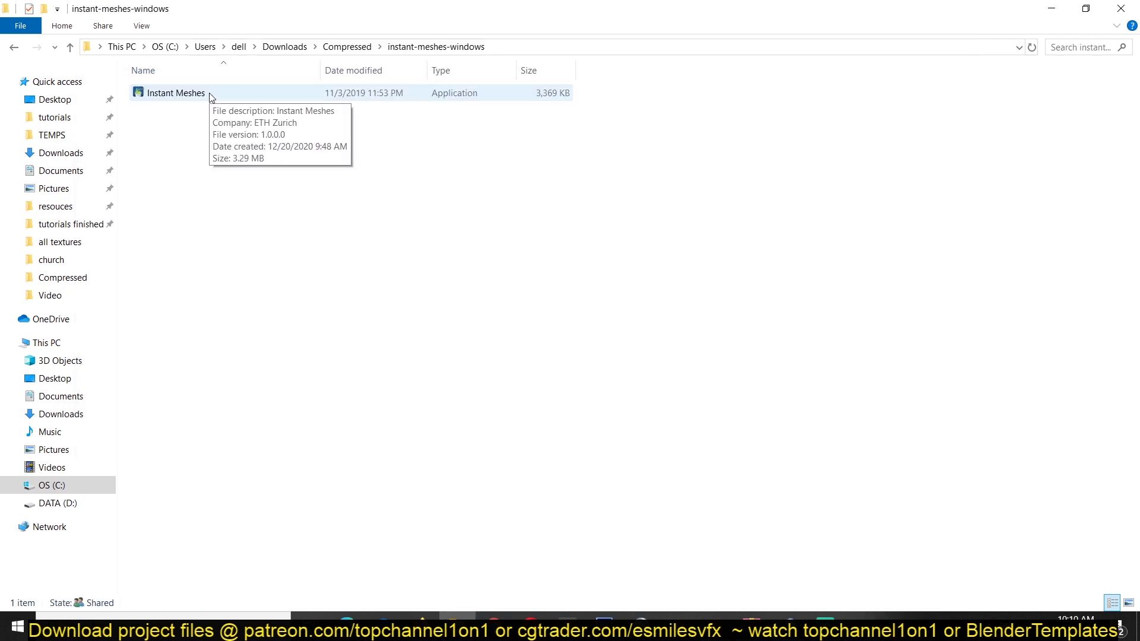
double_click(211, 95)
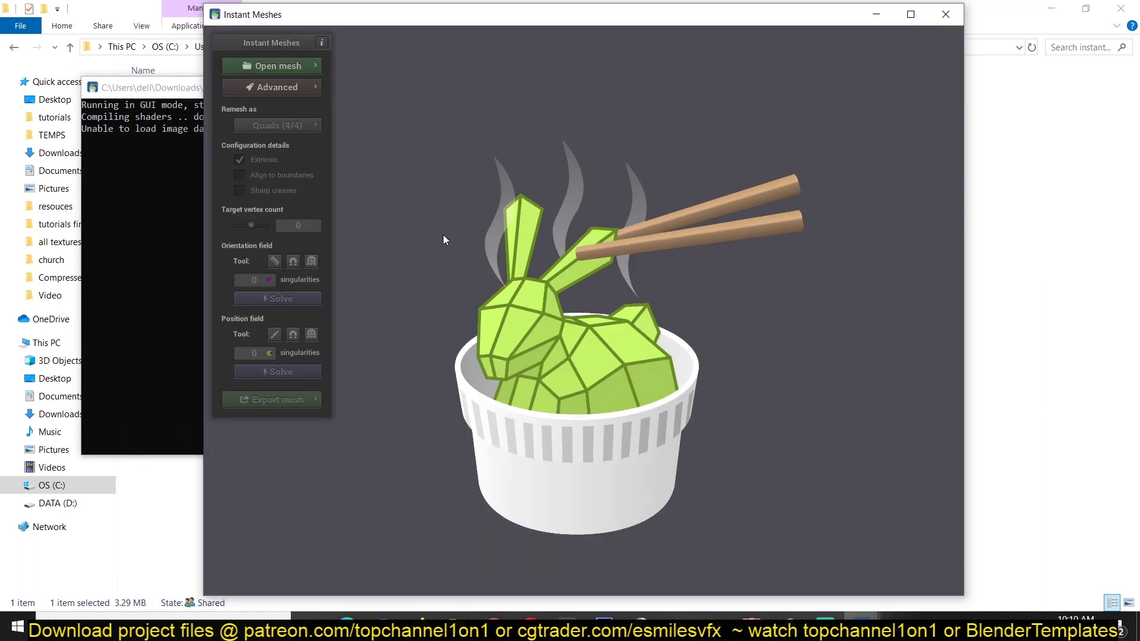
left_click(108, 234)
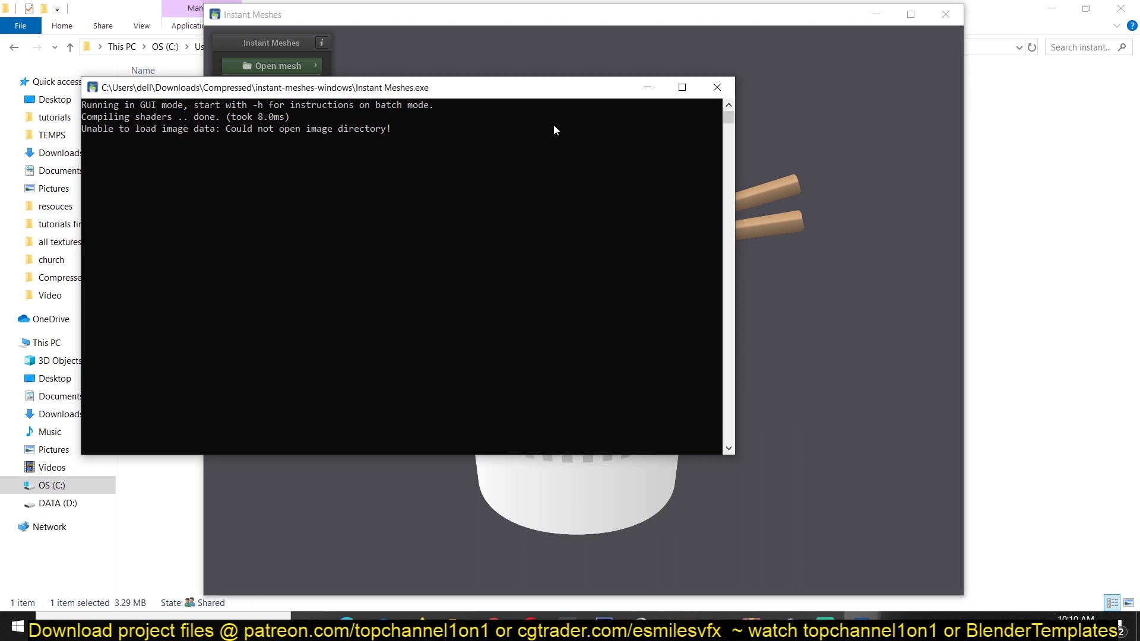
- Review the Datasets section on the GitHub page and the sample models in the instant-meshes-datasets folder
left_click(494, 627)
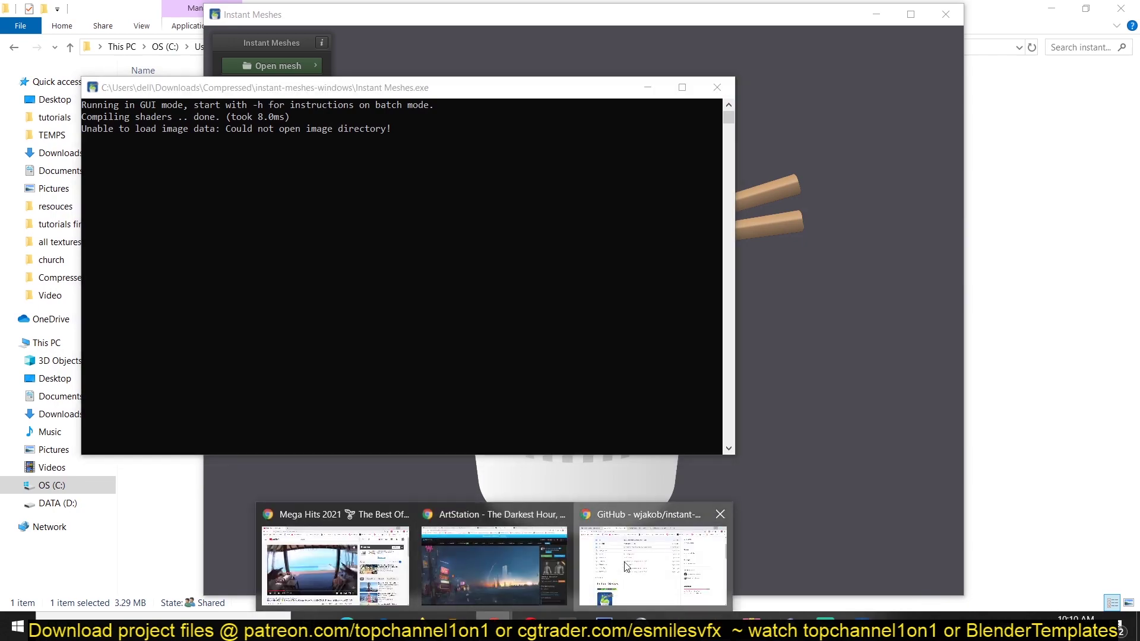
left_click(653, 567)
scroll(315, 315, "down", 12)
scroll(314, 320, "up", 2)
scroll(314, 321, "down", 8)
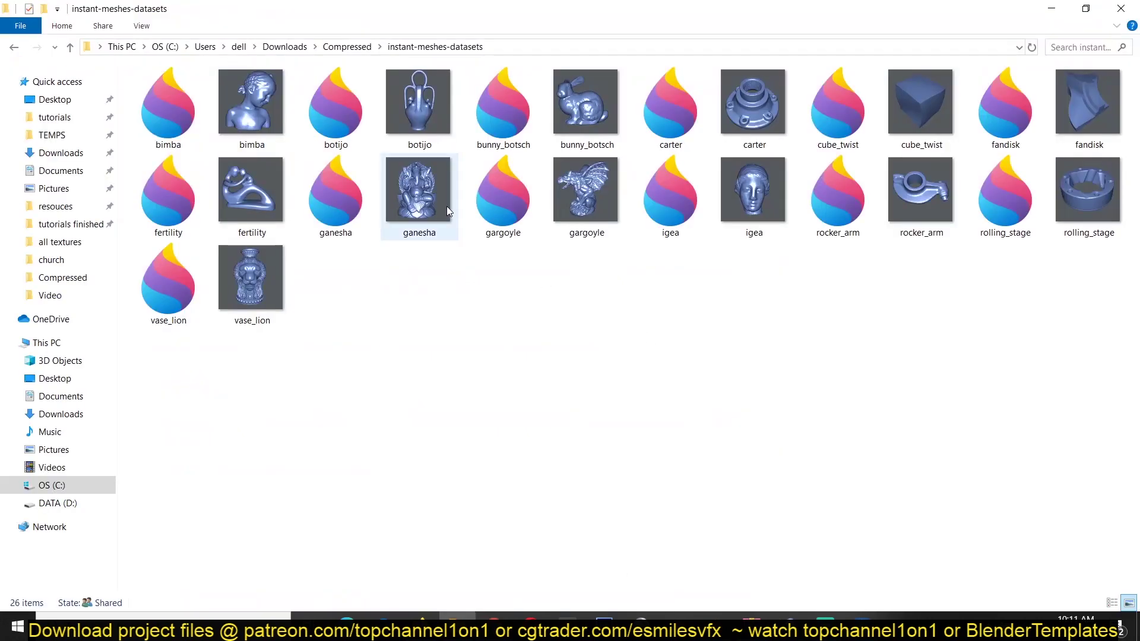
left_click(400, 105)
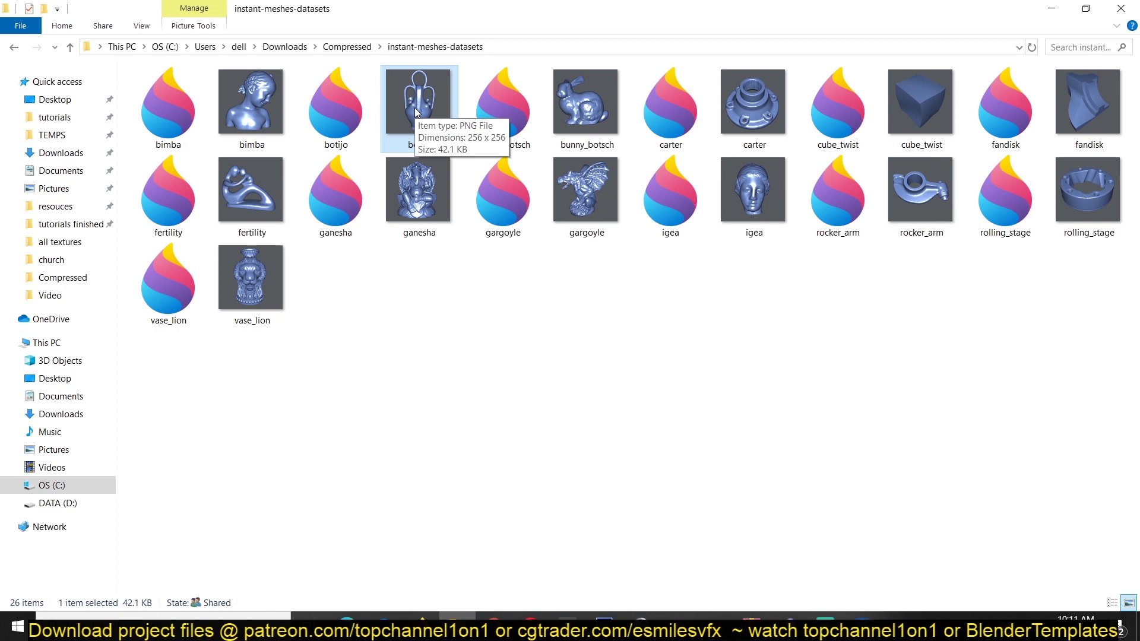
left_click(1052, 8)
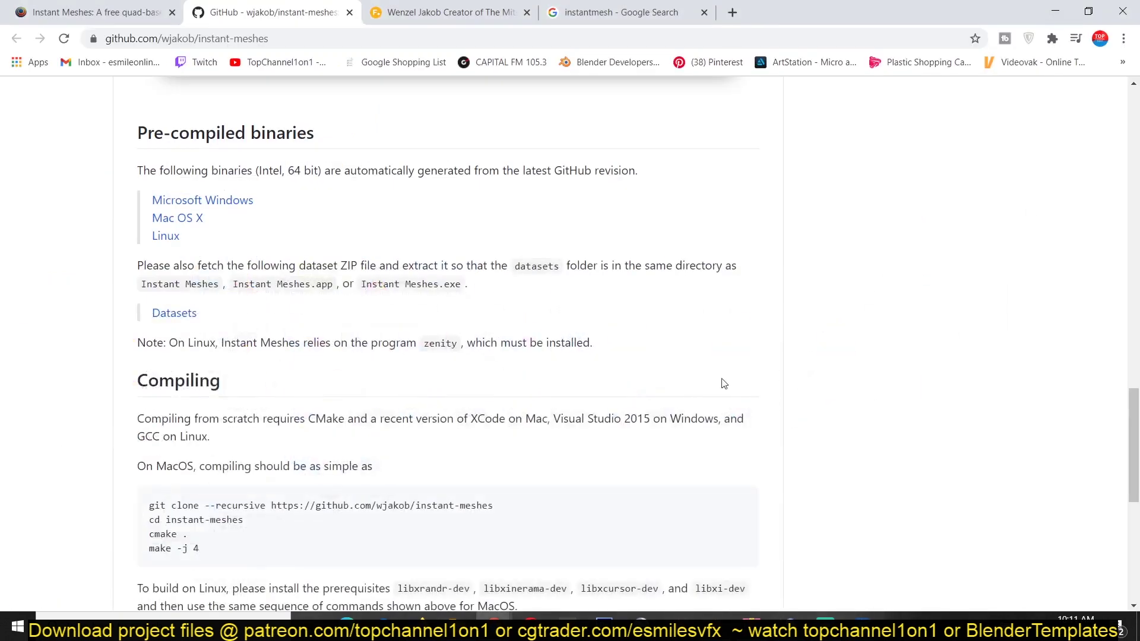
- Switch to Instant Meshes and open the bimba sample mesh
mouse_move(860, 623)
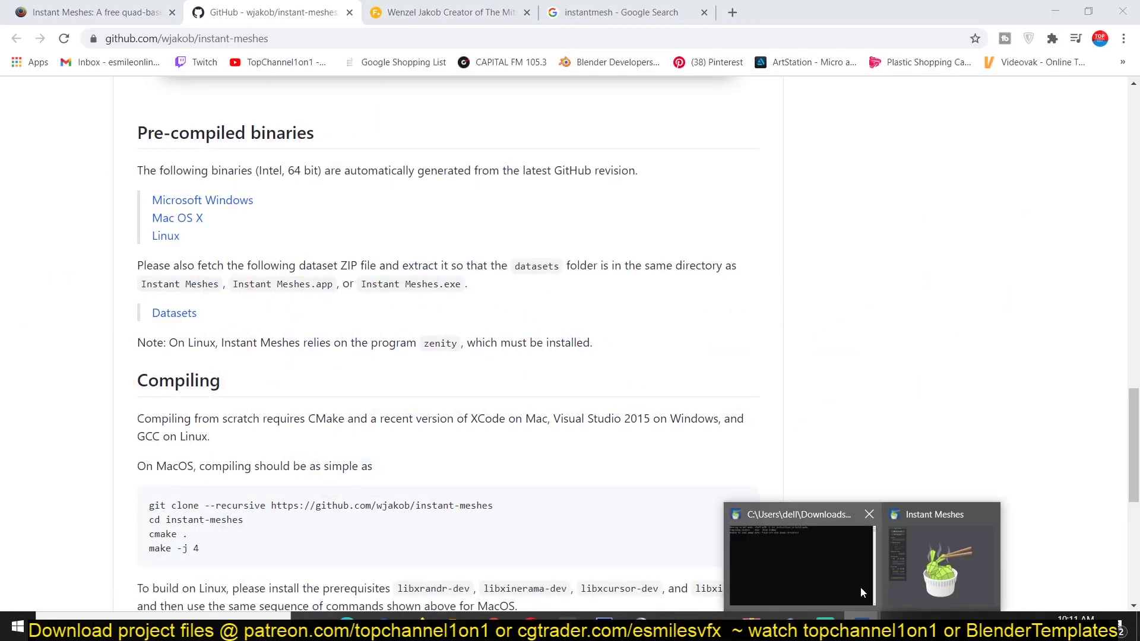
left_click(910, 571)
left_click(287, 64)
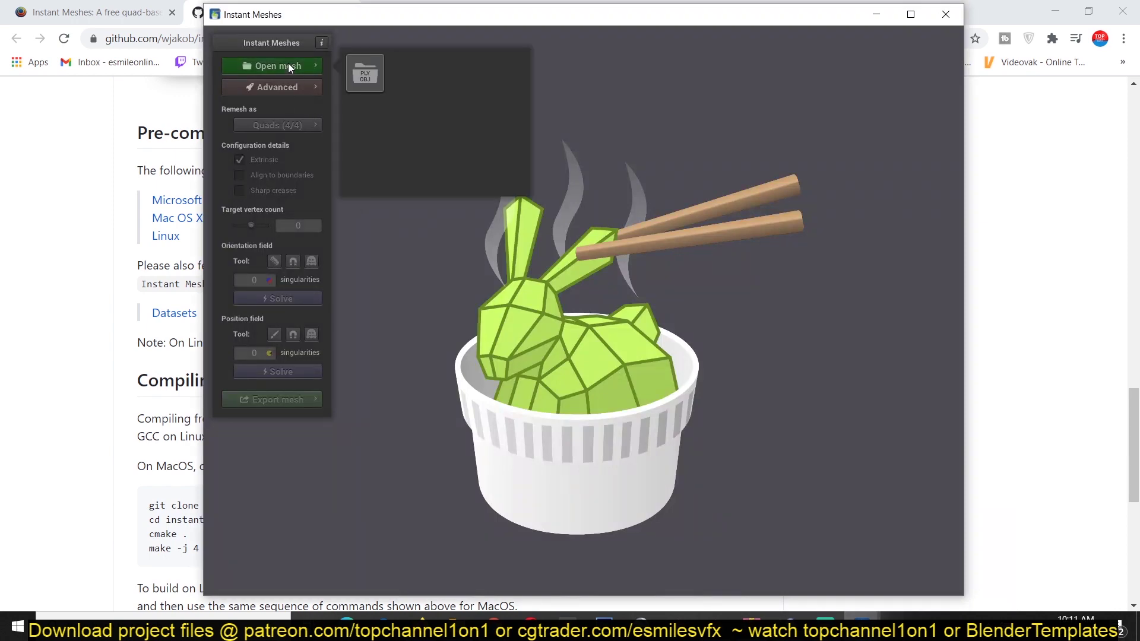
left_click(379, 72)
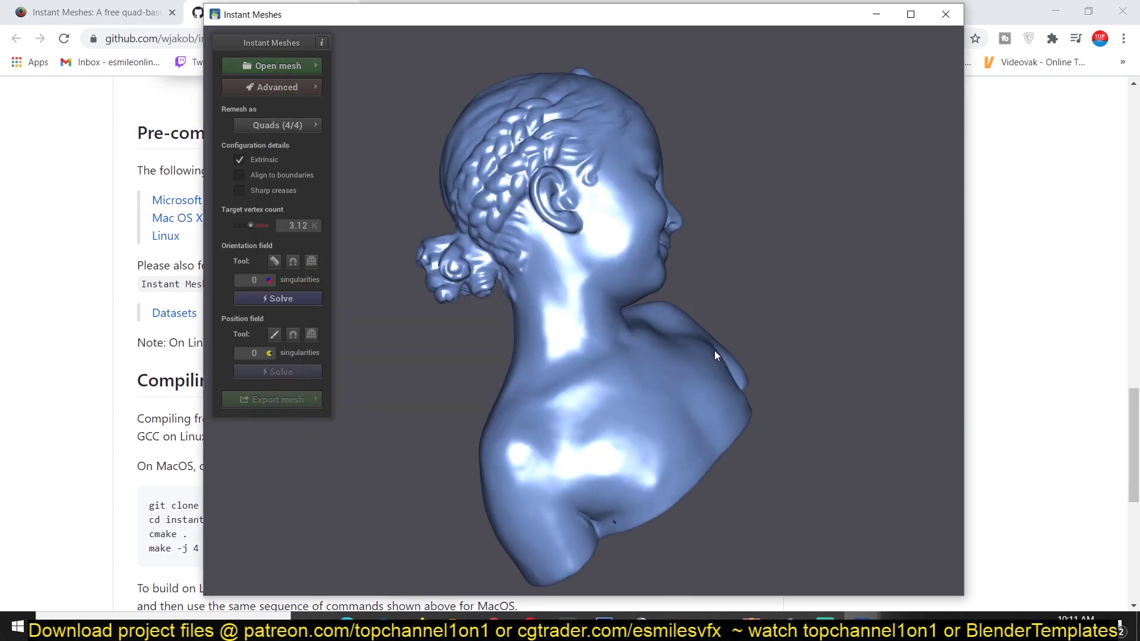
left_click_drag(714, 351, 431, 321)
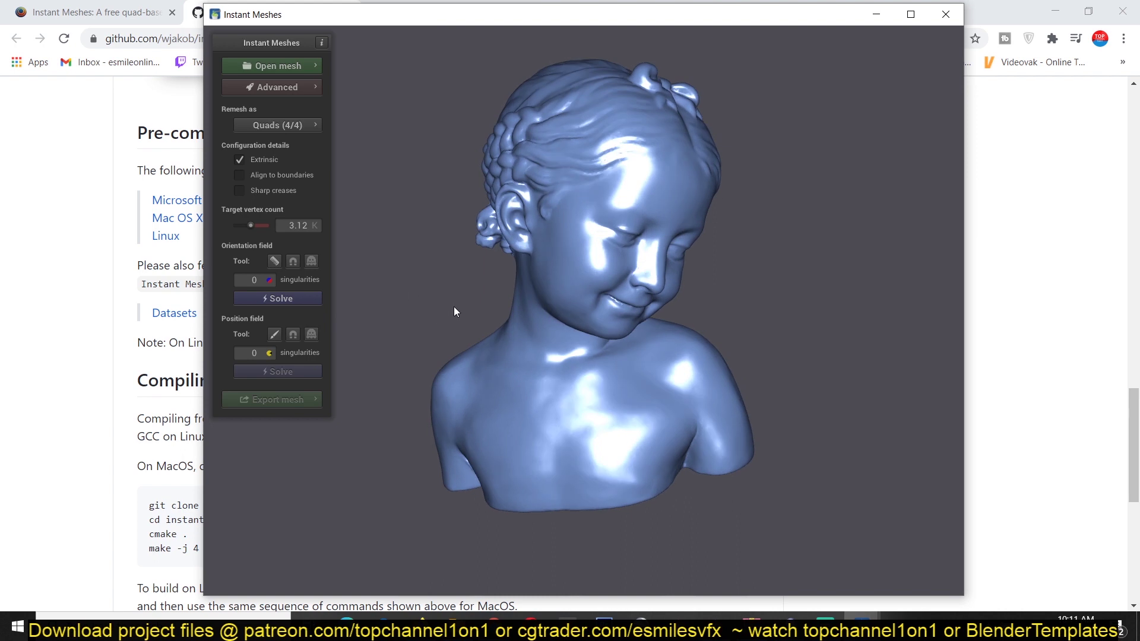
- Keep remeshing as Quads (4/4), enable sharp creases and accept reloading the mesh
left_click(287, 127)
left_click(294, 129)
left_click(257, 189)
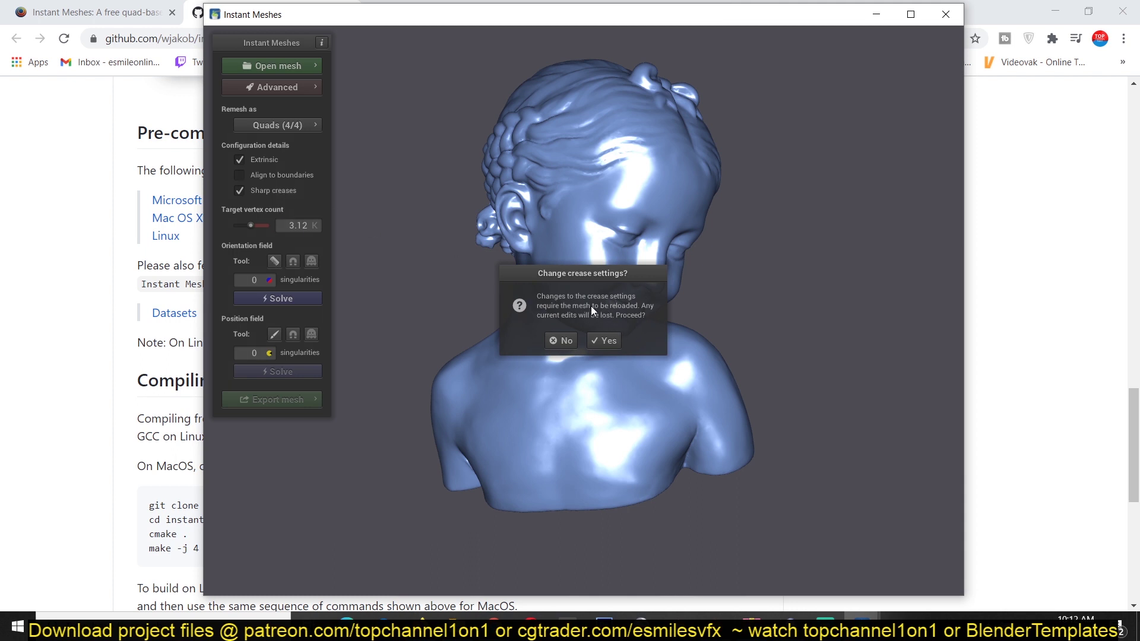
left_click(607, 341)
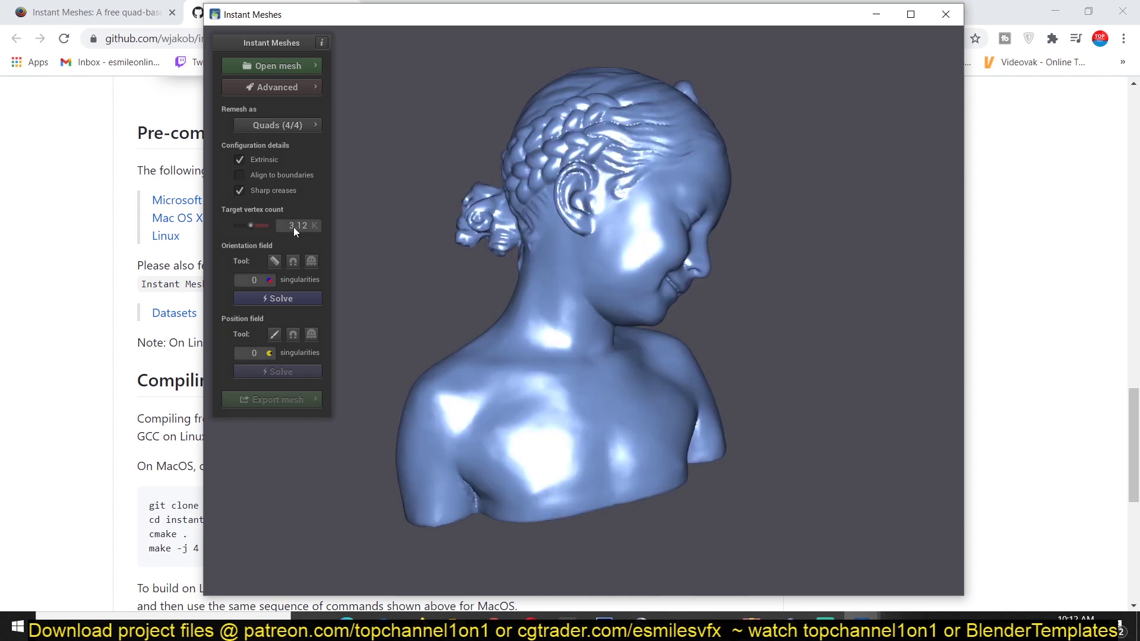
- Raise the target vertex count to 10.90K and solve the orientation field on the bust
left_click(254, 225)
left_click(279, 298)
left_click_drag(680, 217, 517, 338)
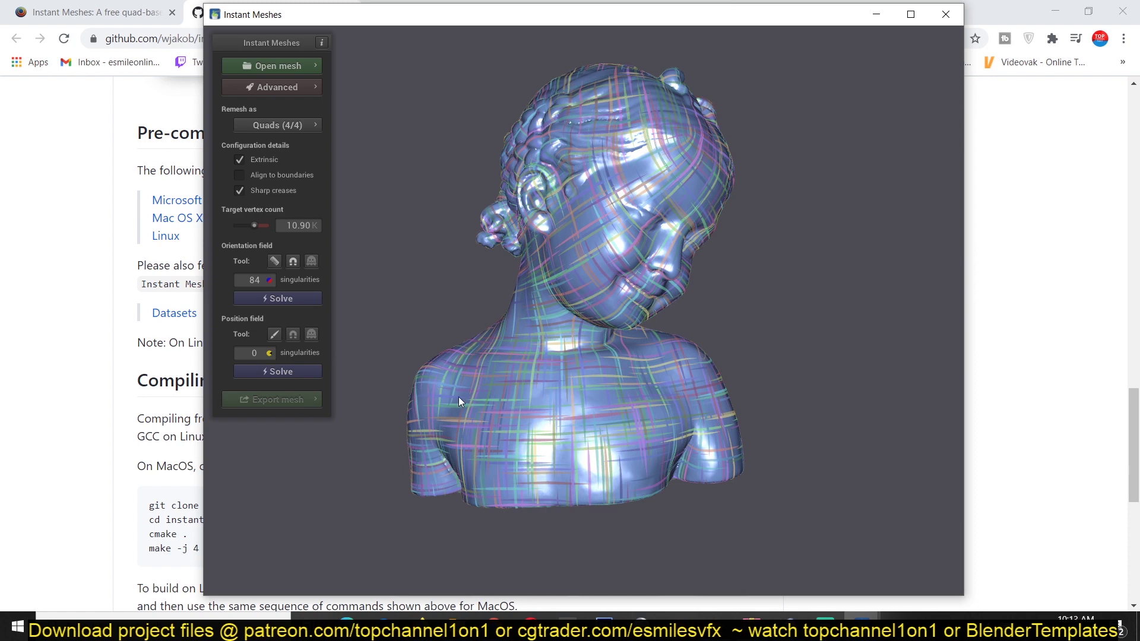
- Draw an Orientation Comb stroke along the lower lid of the bust's left eye
scroll(551, 263, "up", 6)
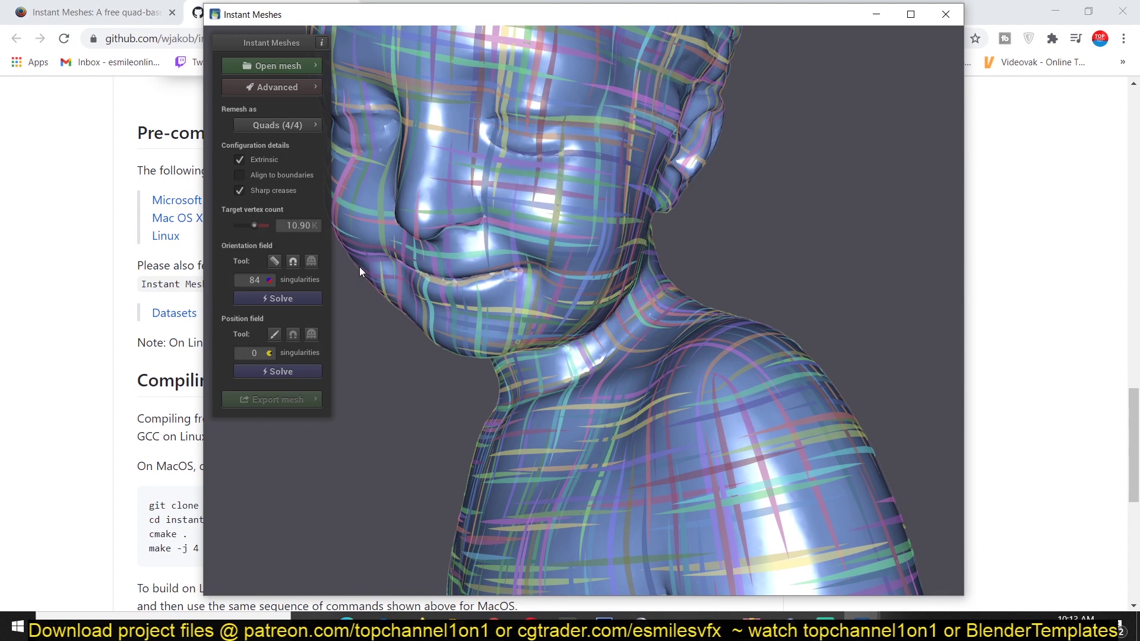
left_click(275, 261)
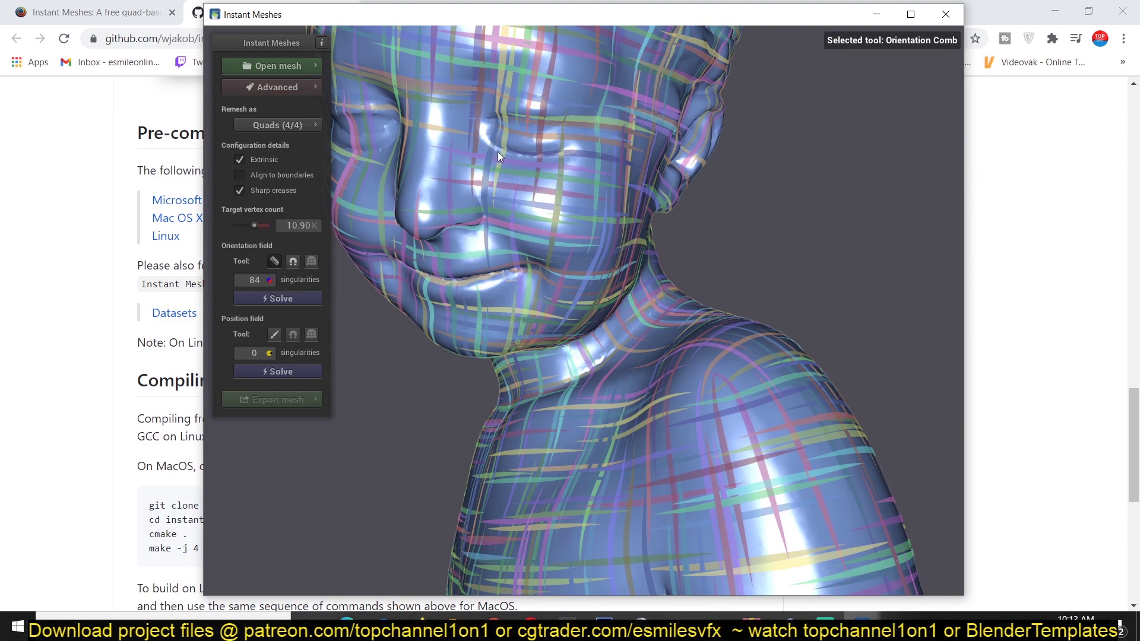
mouse_move(621, 123)
left_mouse_down()
mouse_move(543, 183)
mouse_move(500, 192)
left_mouse_up()
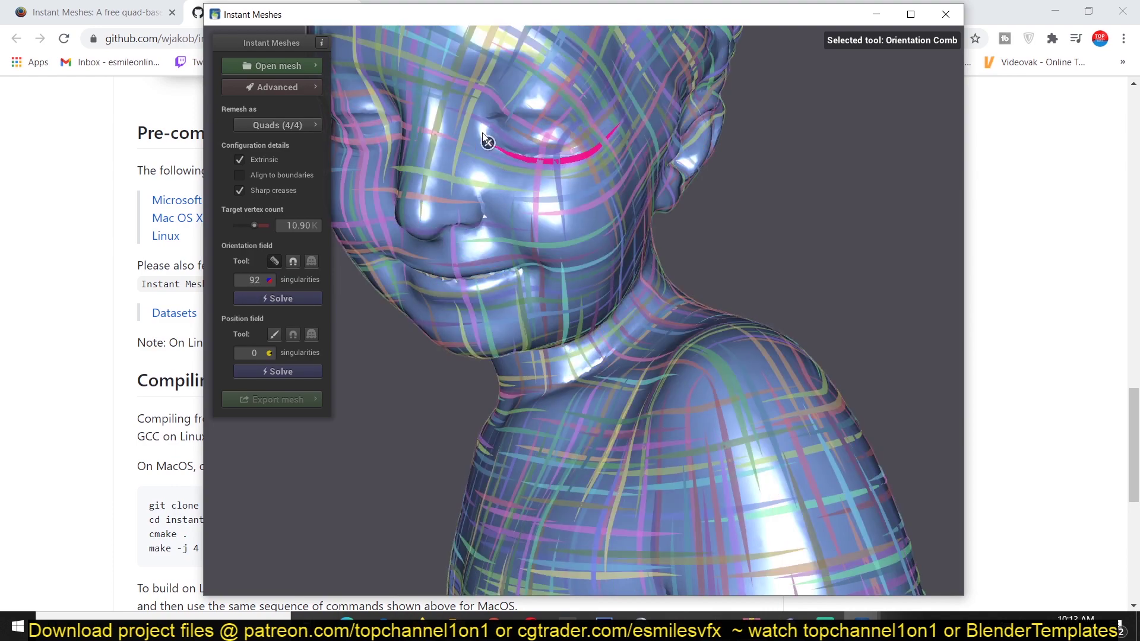
- Remove the comb stroke beneath the bust's left eye
scroll(524, 169, "down", 2)
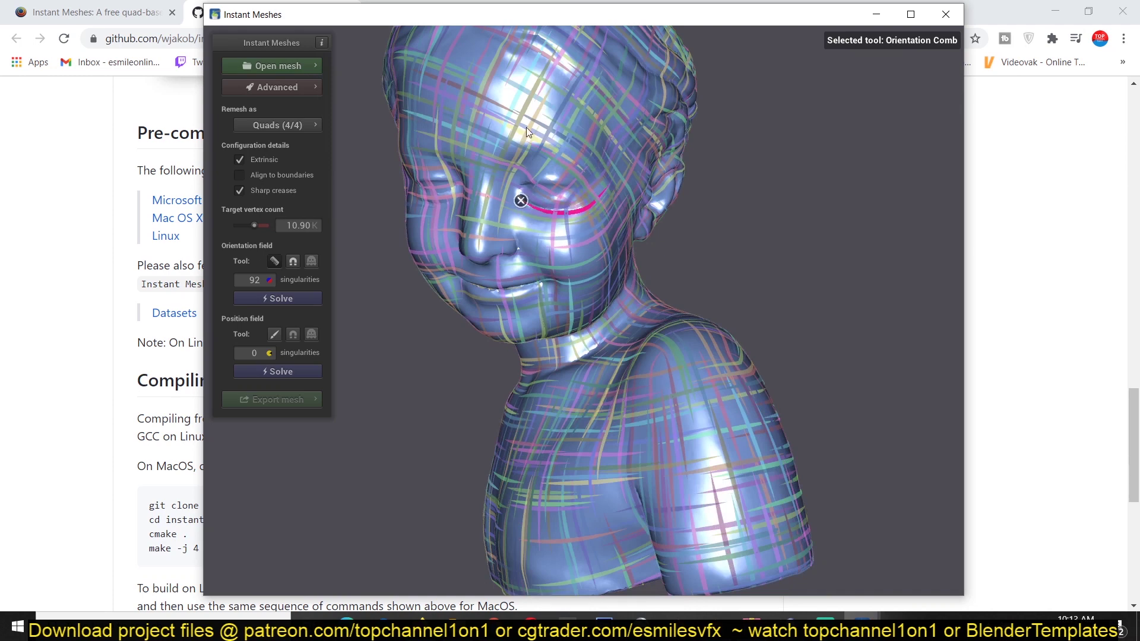
left_click(521, 201)
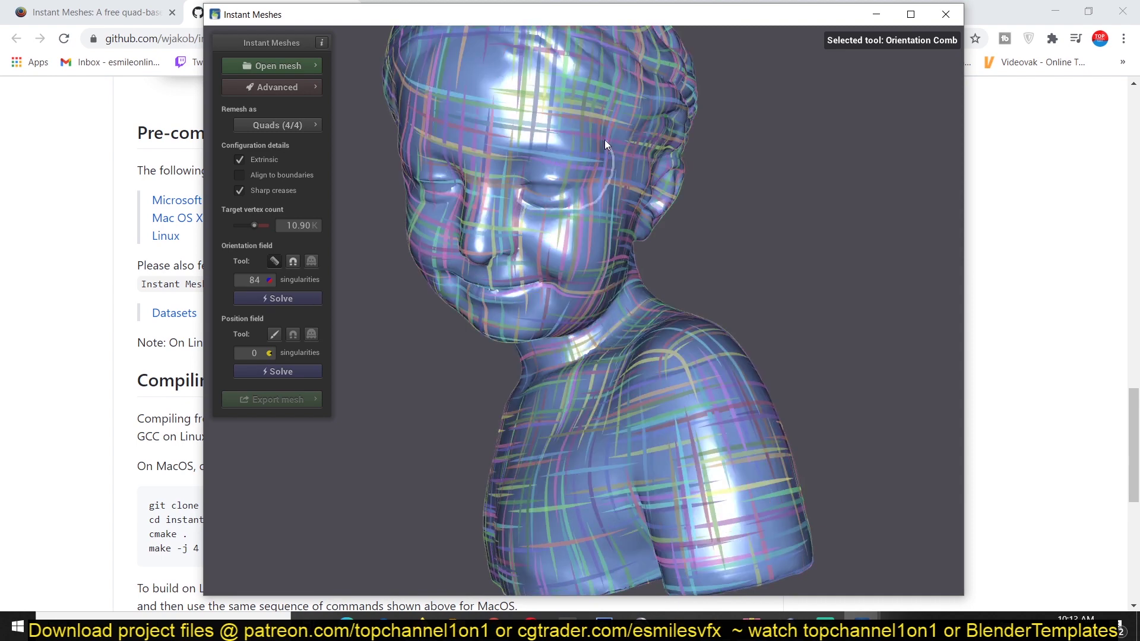
- Draw a closed Orientation Comb loop around the bust's left eye
left_click_drag(515, 187, 516, 199)
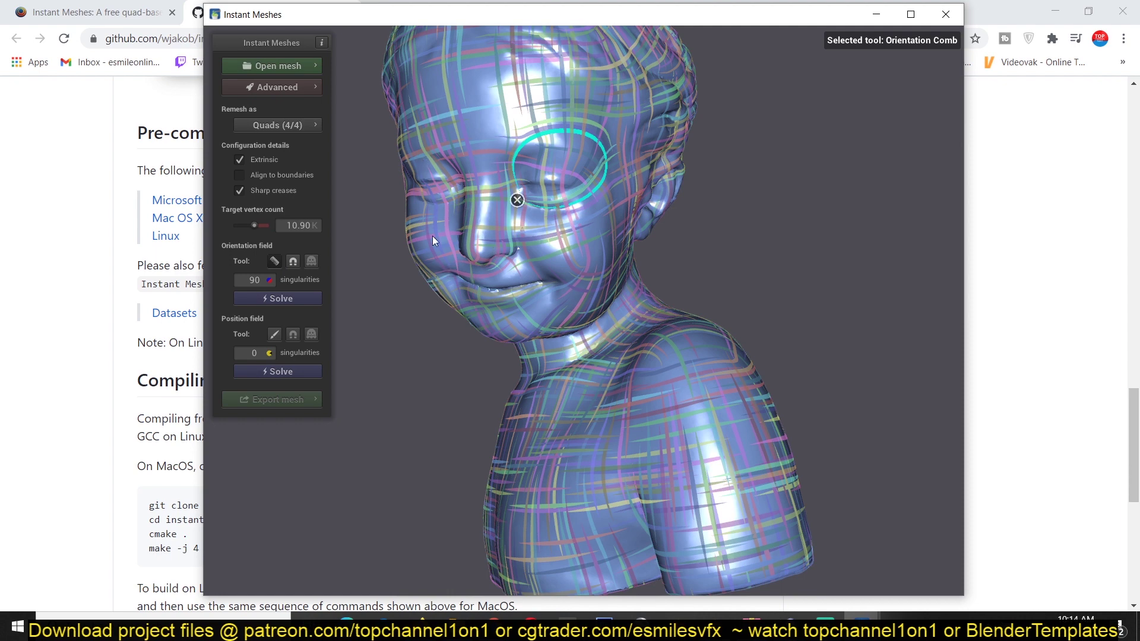
- Switch to the browser and look up images for "human face topology" in a new tab
left_click(300, 2)
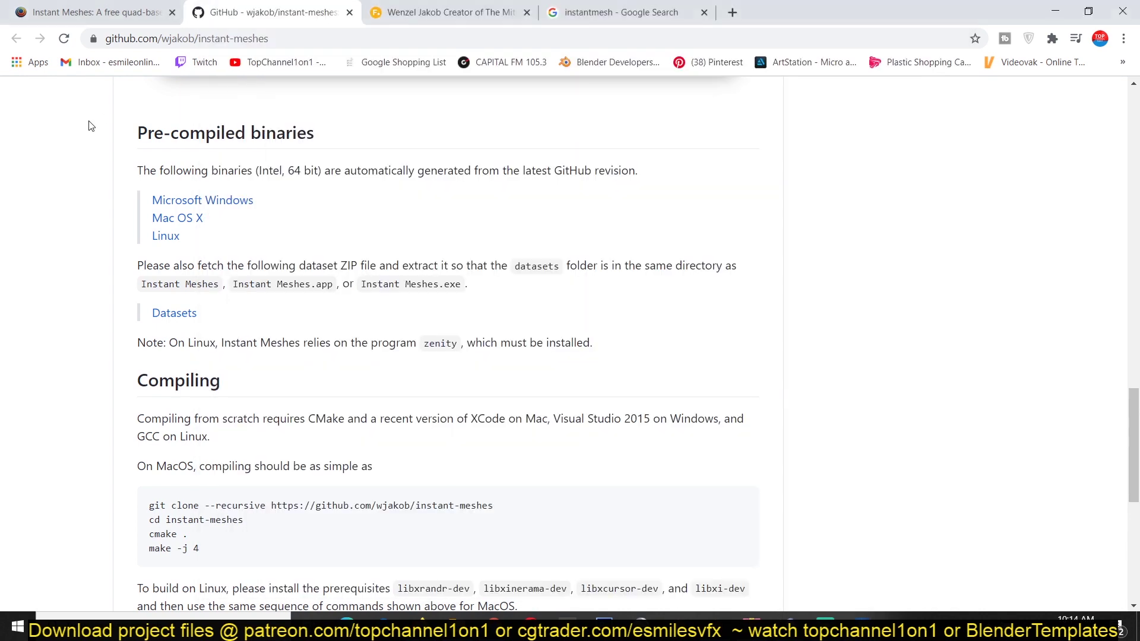
left_click(732, 13)
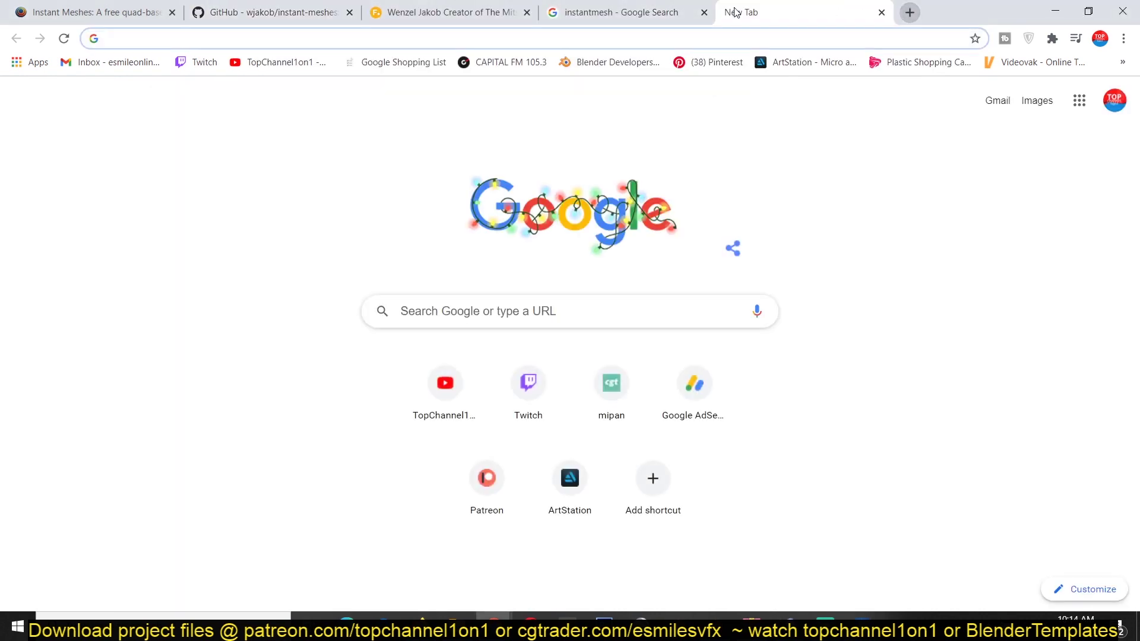
type("face")
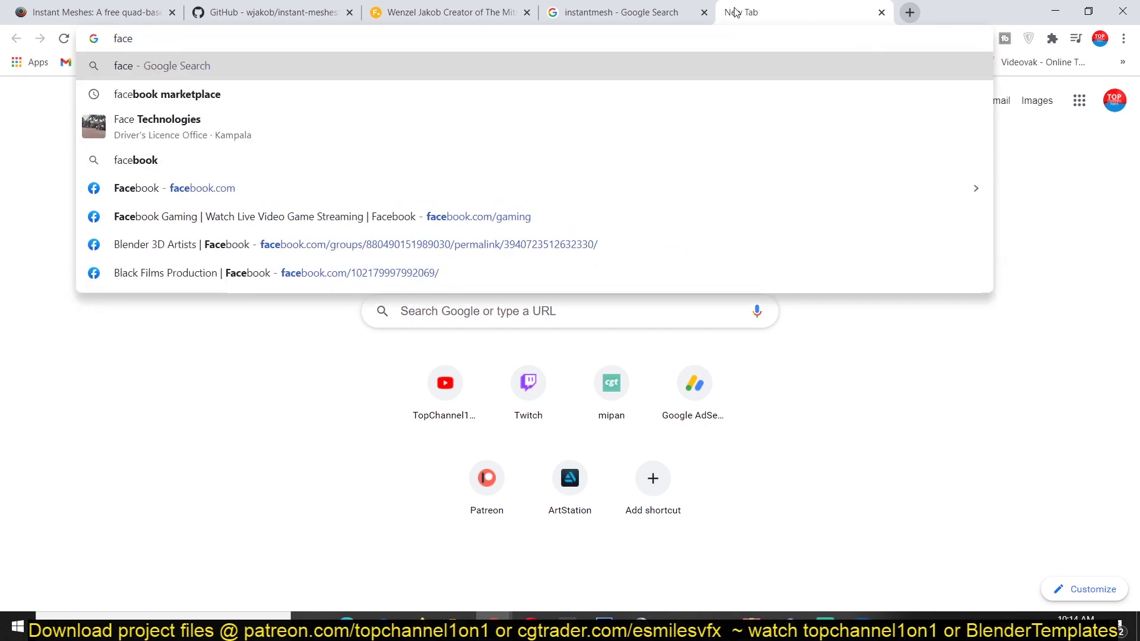
key("ctrl+a")
type("human")
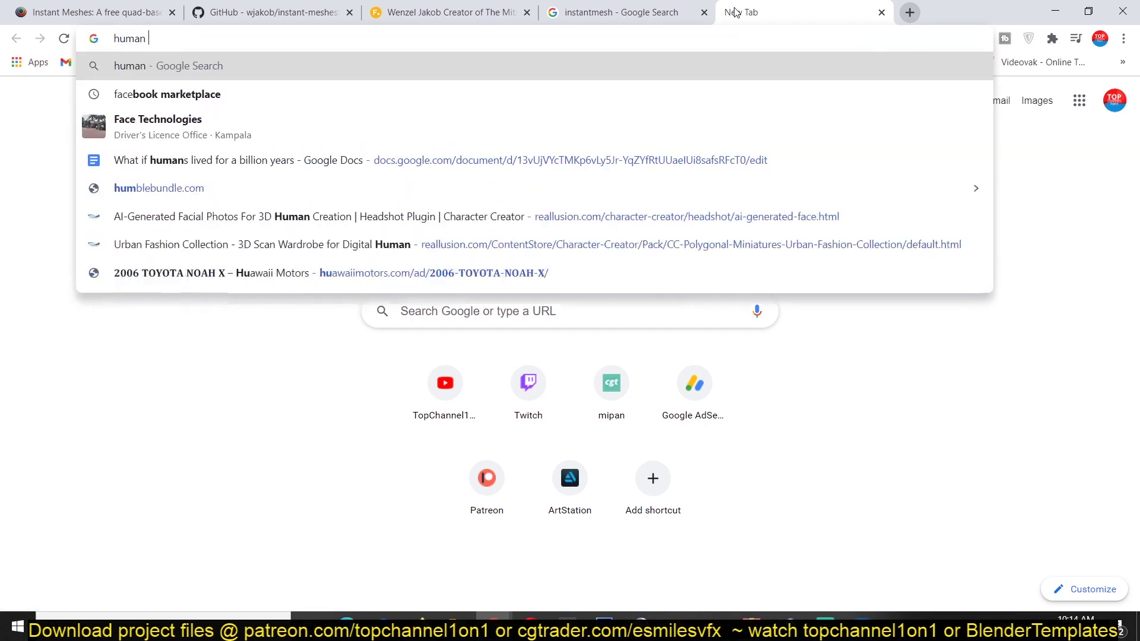
type(" face to")
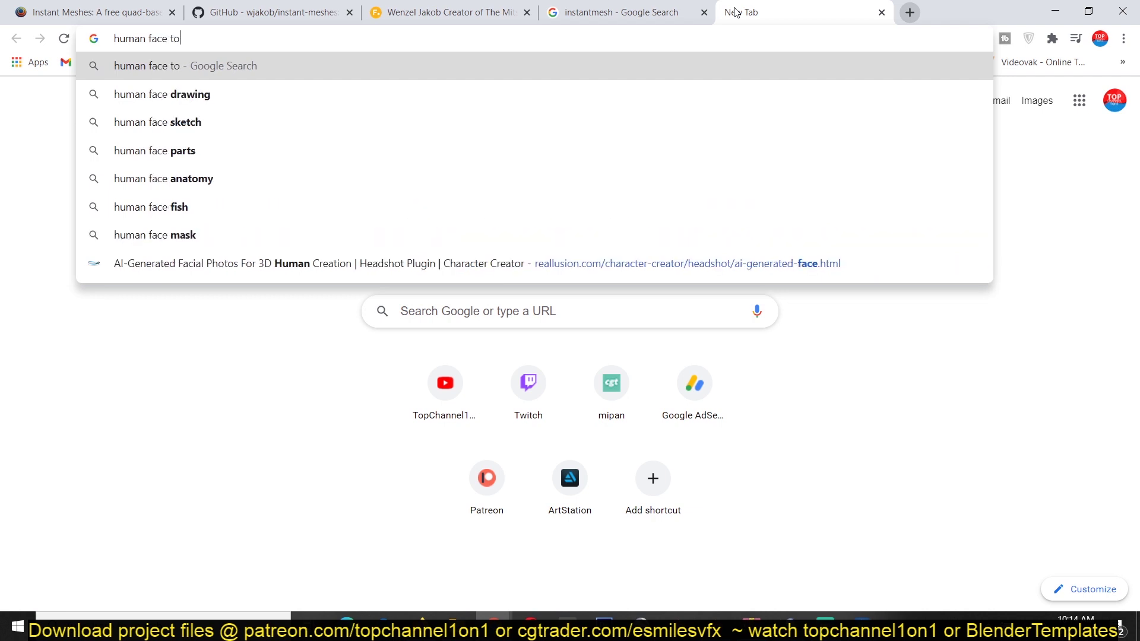
type("pol")
key("Return")
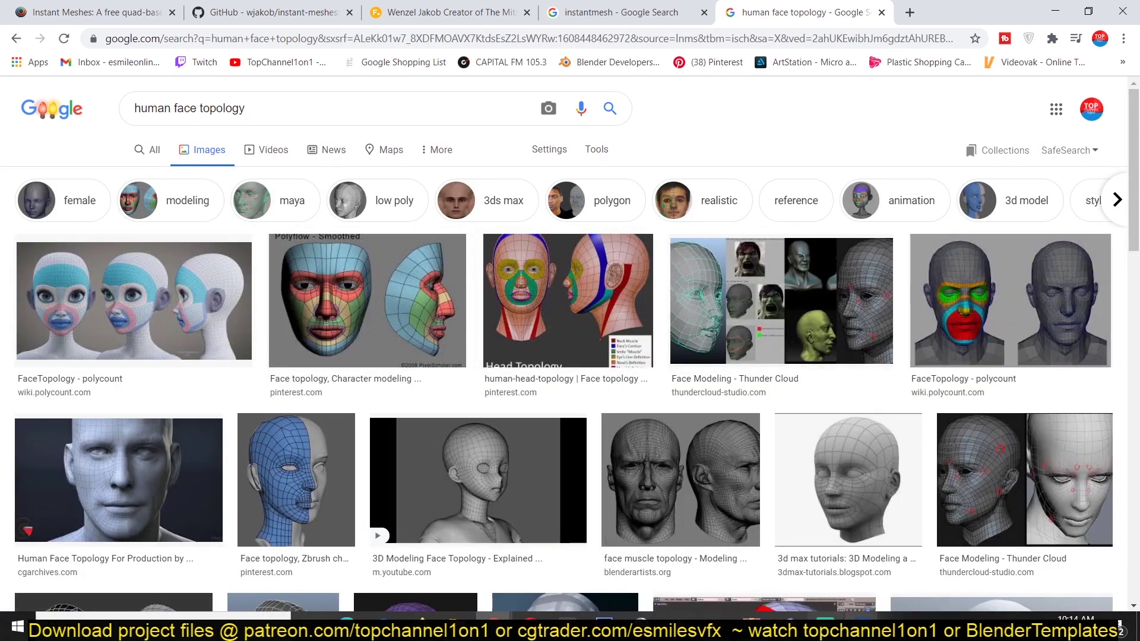
- Switch back to Instant Meshes and reposition its window so the face topology reference images stay visible beside it
left_click(908, 574)
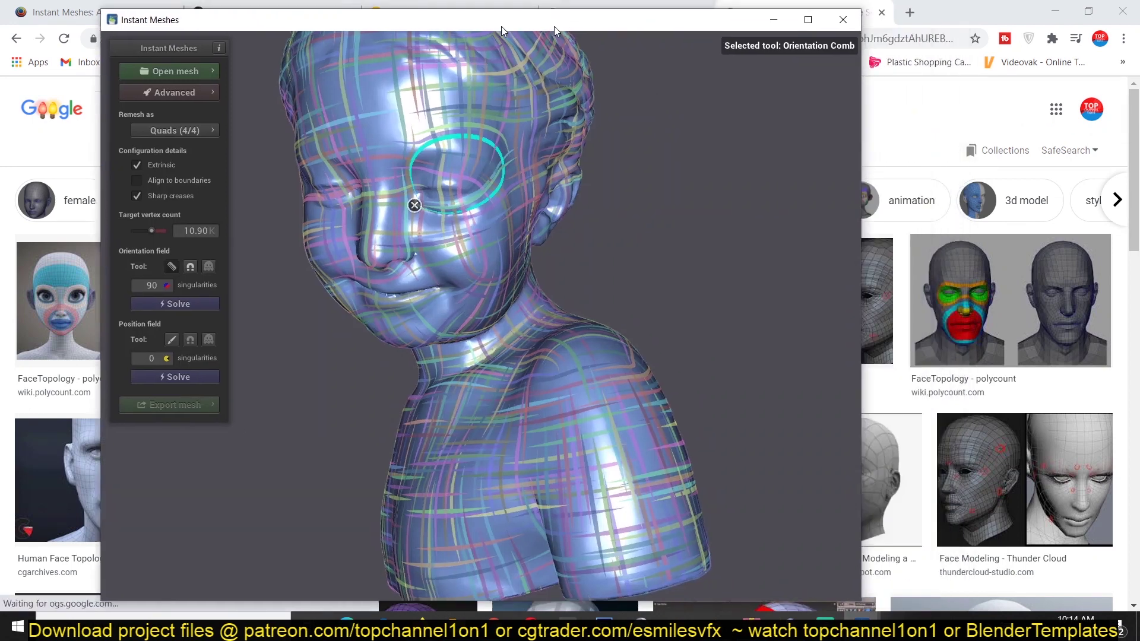
left_click_drag(554, 26, 384, 29)
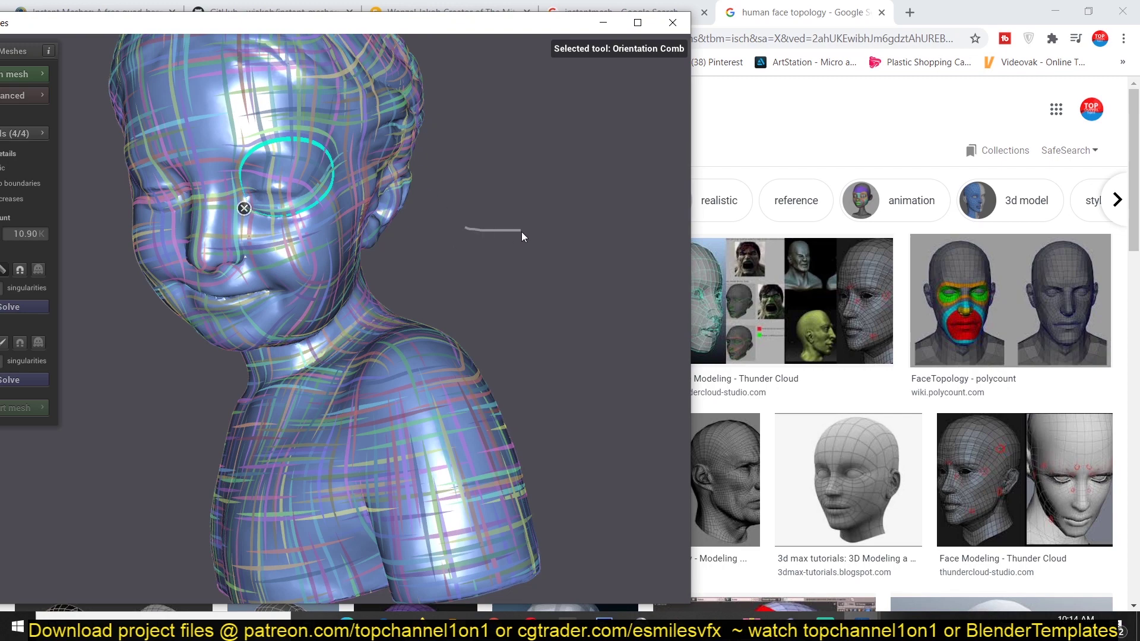
left_click_drag(521, 232, 439, 194)
left_click_drag(400, 23, 524, 21)
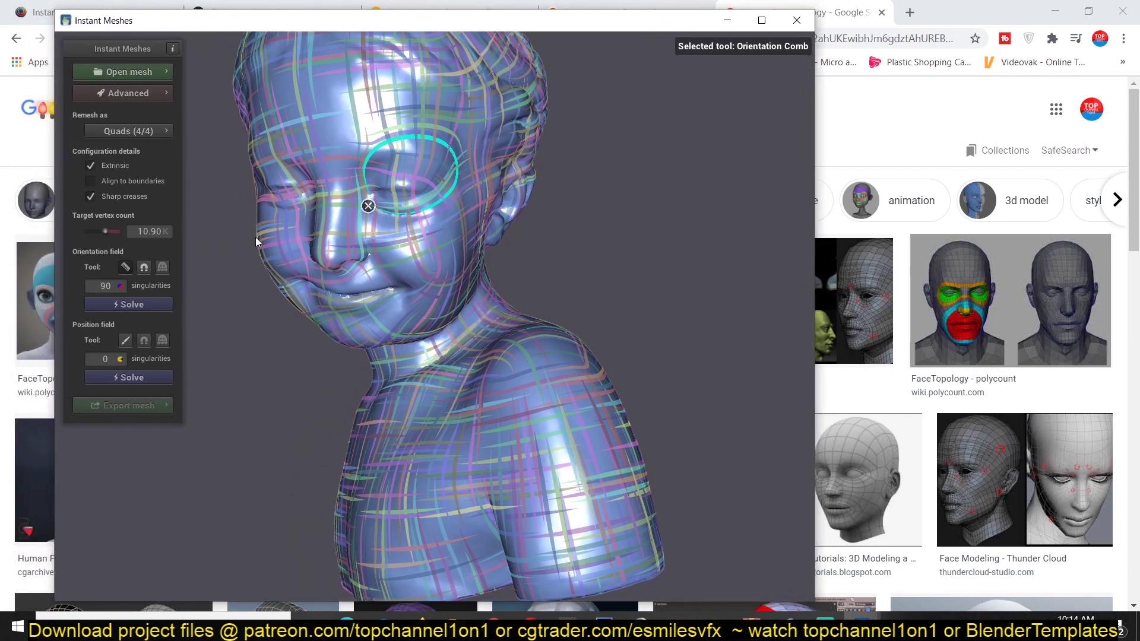
- Draw a closed Orientation Comb loop around the bust's right eye
left_click(126, 266)
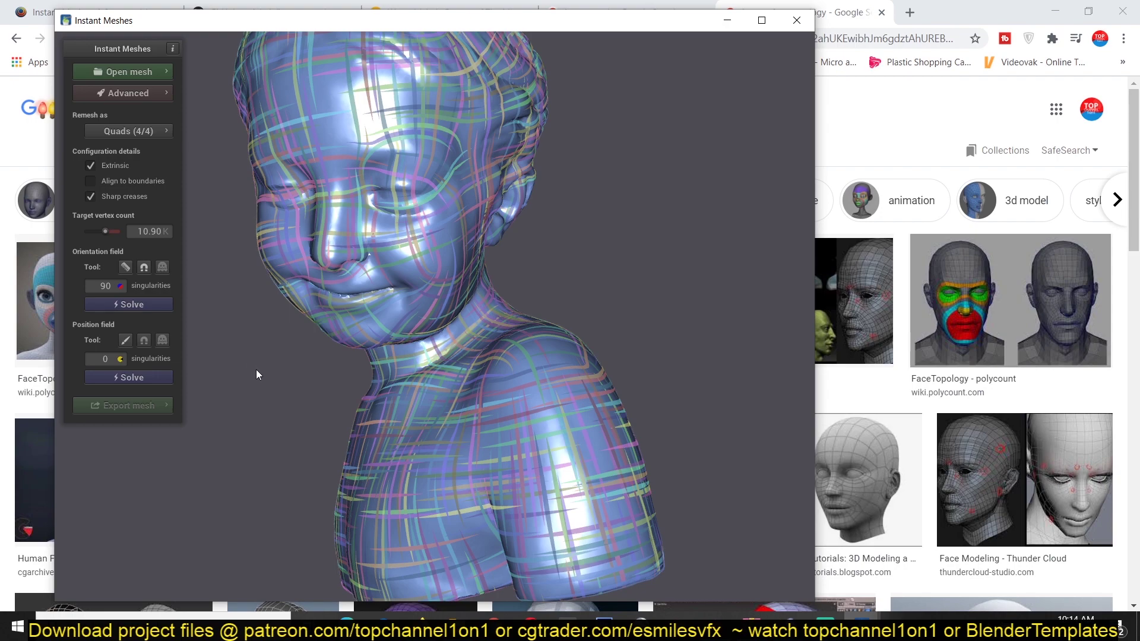
left_click_drag(255, 369, 549, 345)
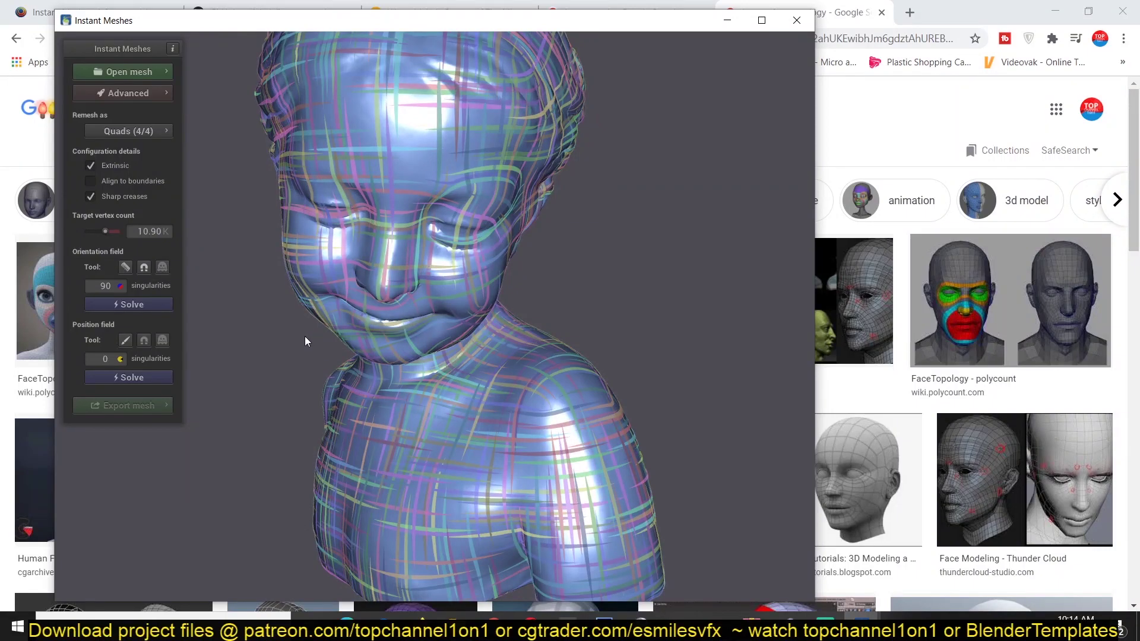
left_click_drag(305, 337, 307, 418)
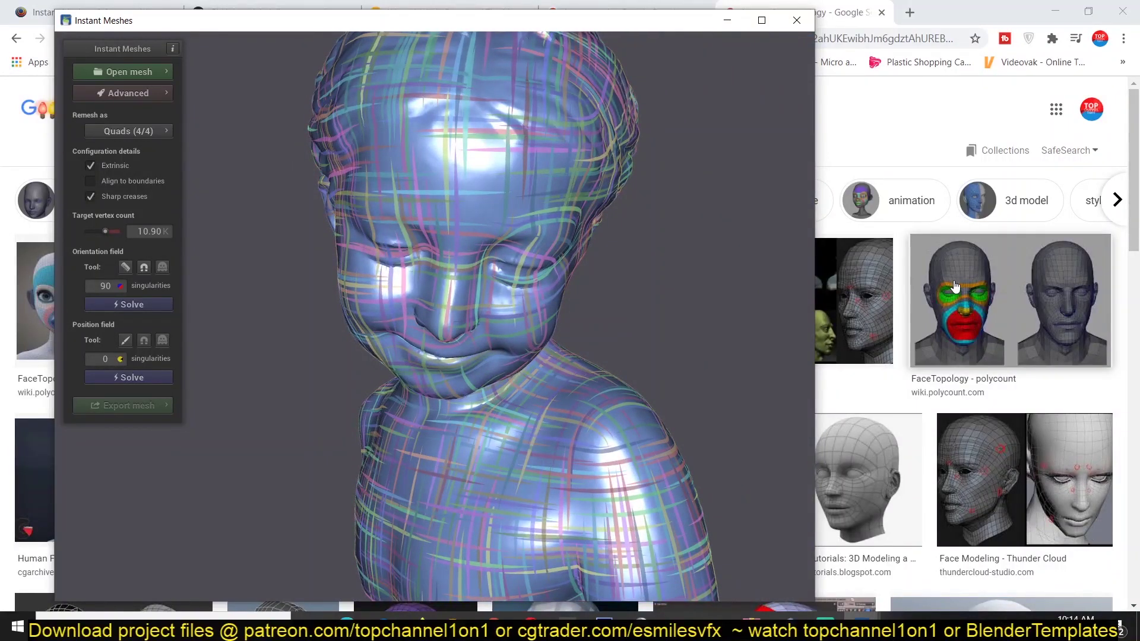
left_click_drag(653, 262, 665, 237)
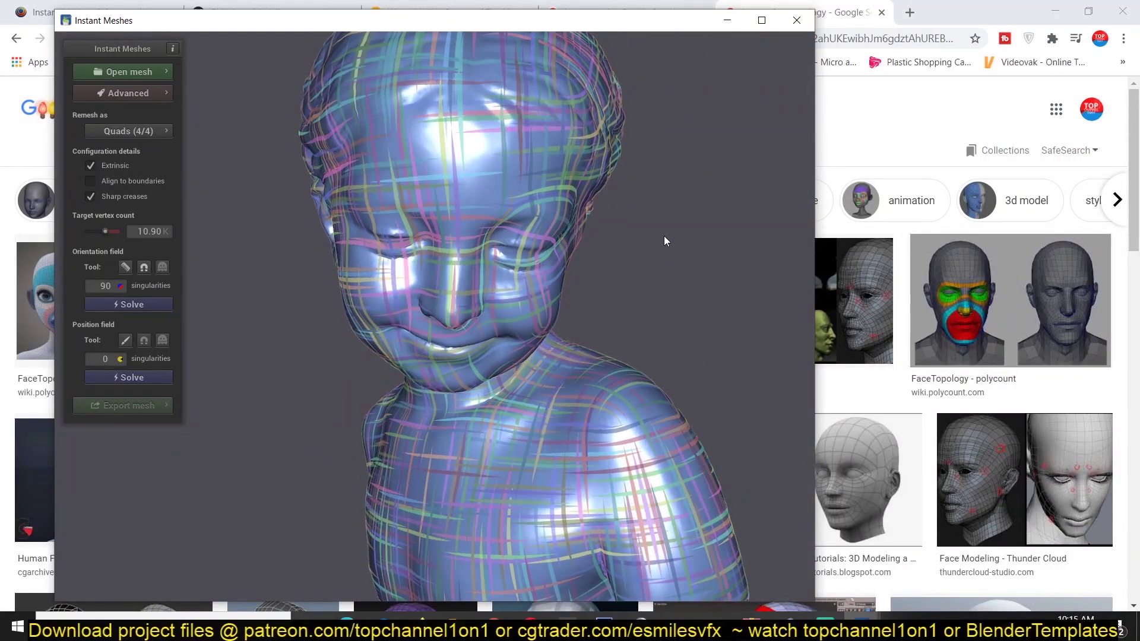
left_click(122, 264)
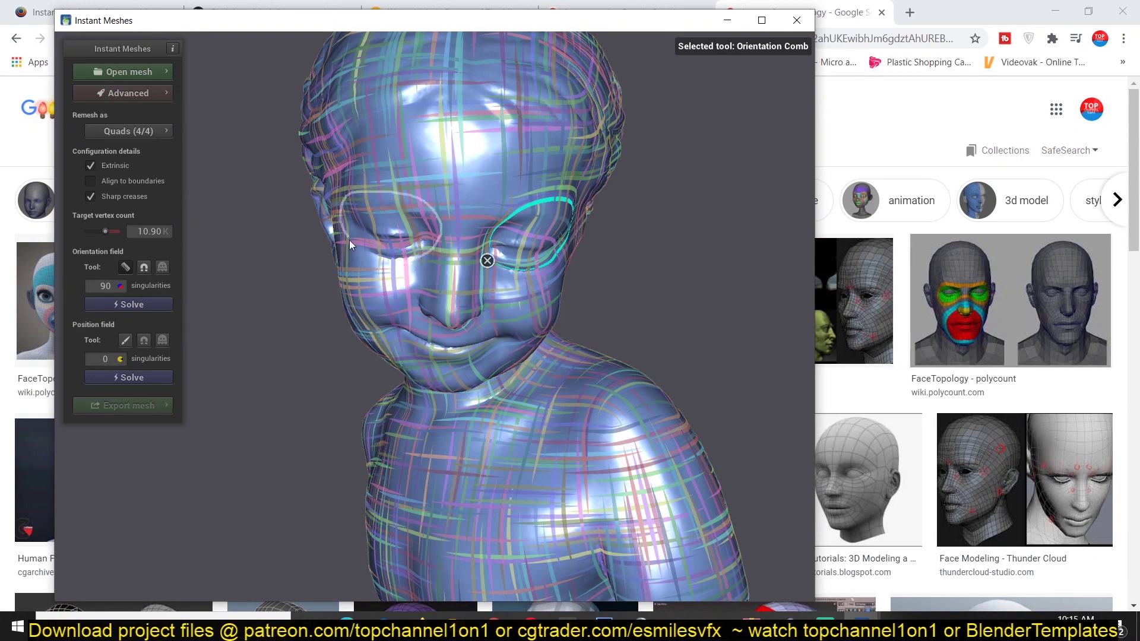
mouse_move(349, 240)
left_mouse_down()
mouse_move(426, 251)
mouse_move(402, 262)
left_mouse_up()
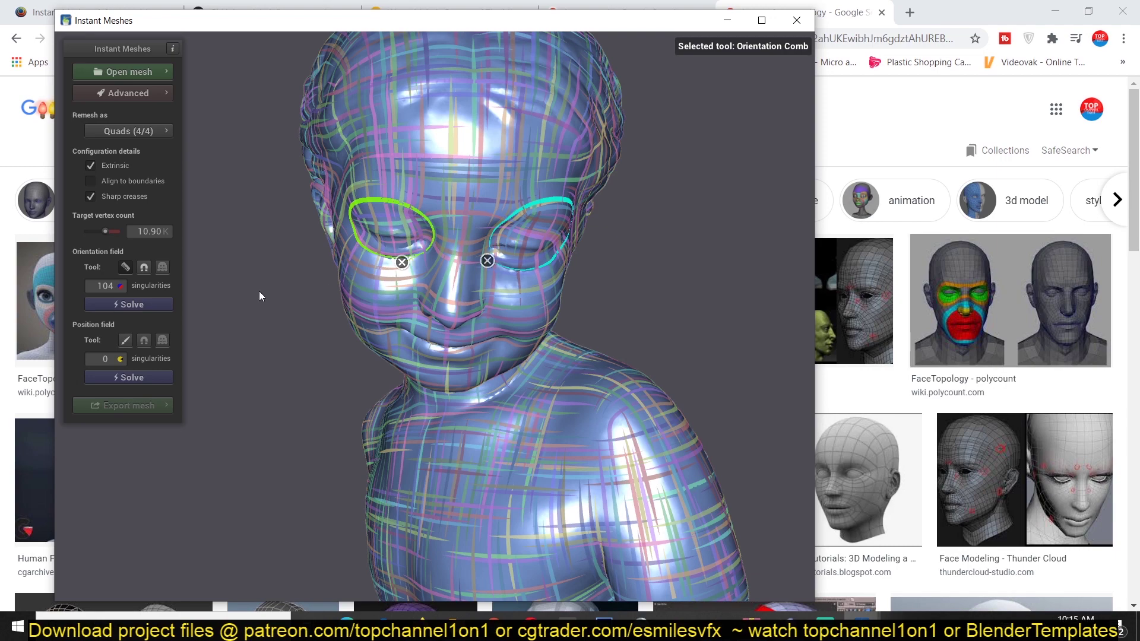
- Comb curved orientation strokes beneath both of the bust's eyes and arched along both brows
left_click(125, 267)
mouse_move(187, 254)
left_mouse_down()
mouse_move(263, 275)
mouse_move(270, 227)
mouse_move(225, 237)
left_mouse_up()
left_click(126, 267)
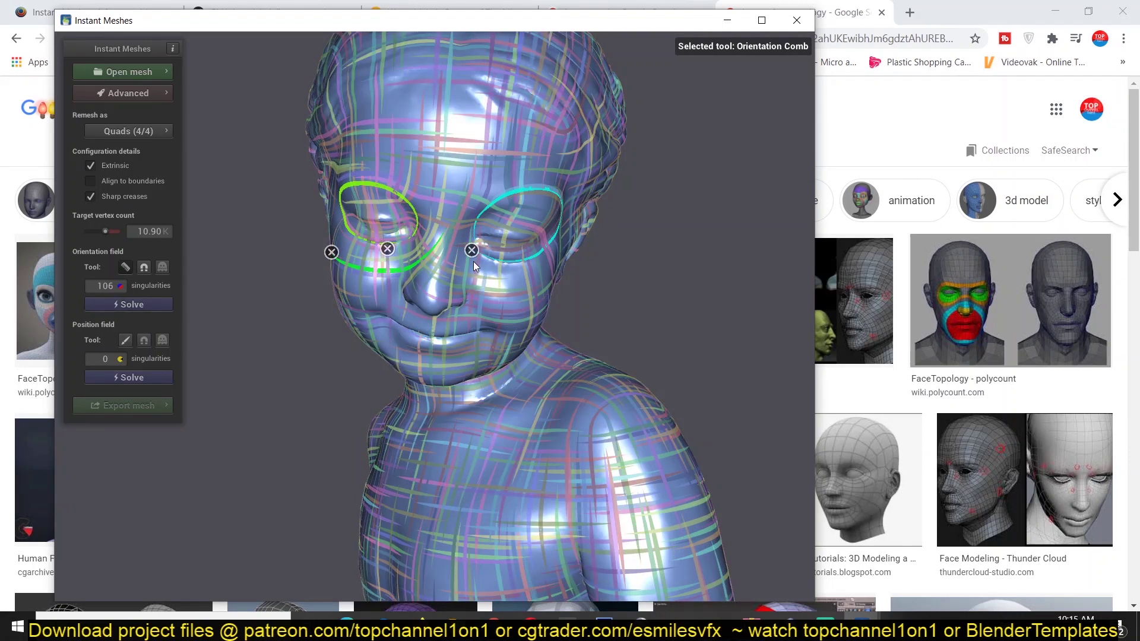
left_click_drag(557, 261, 467, 264)
left_click_drag(539, 170, 564, 185)
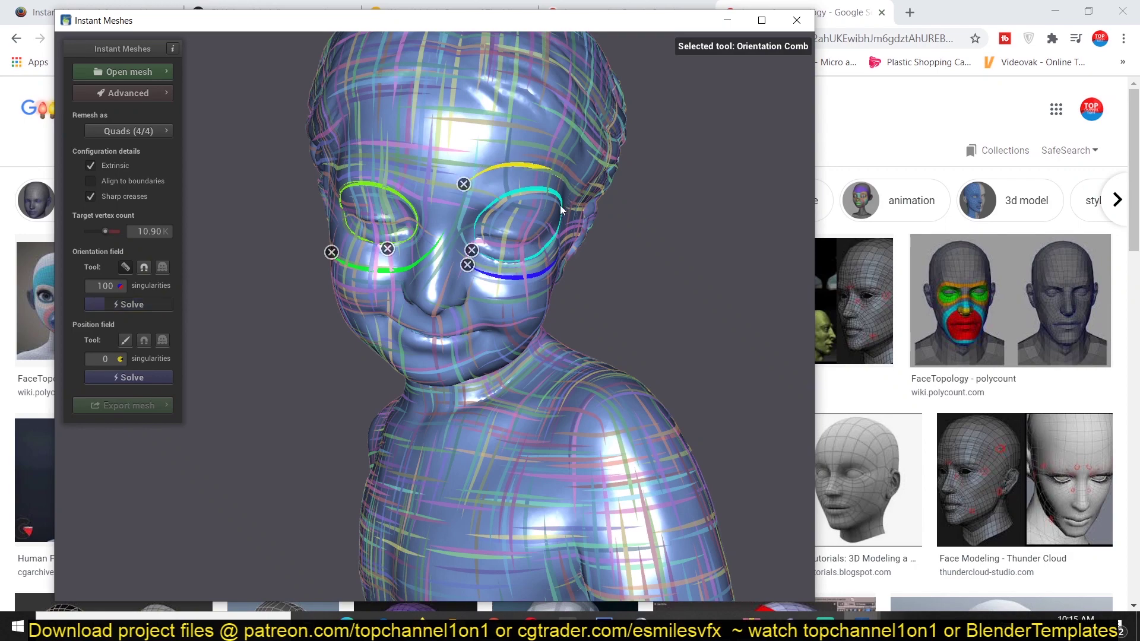
left_click_drag(343, 155, 344, 157)
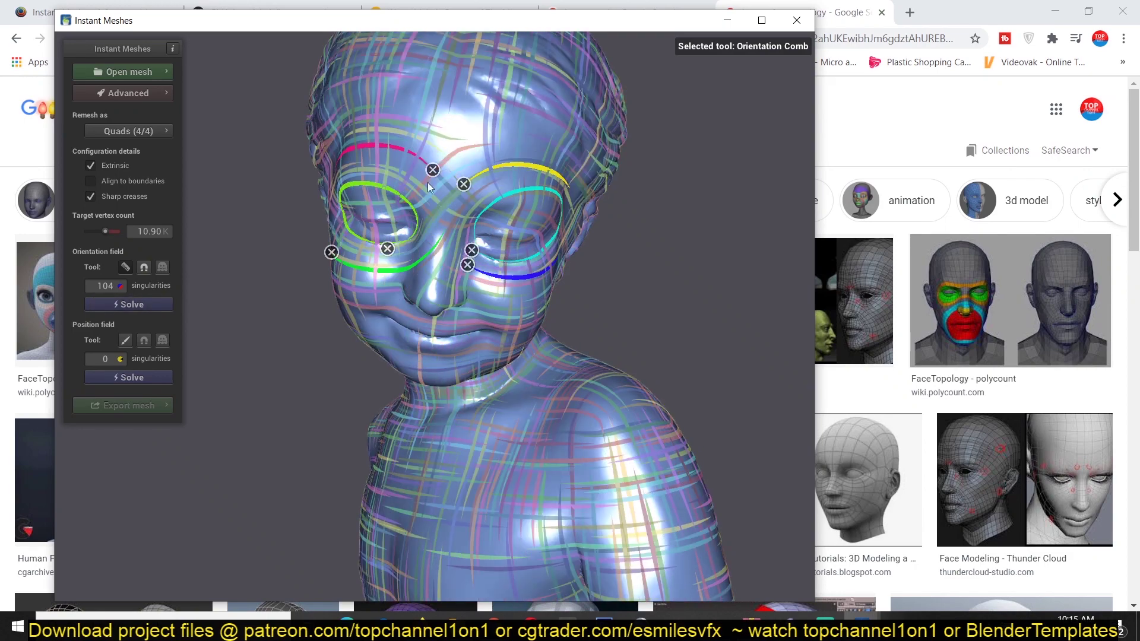
- Comb one orientation stroke from the middle of the forehead down the nose and another across the nose bridge
scroll(437, 202, "up", 3)
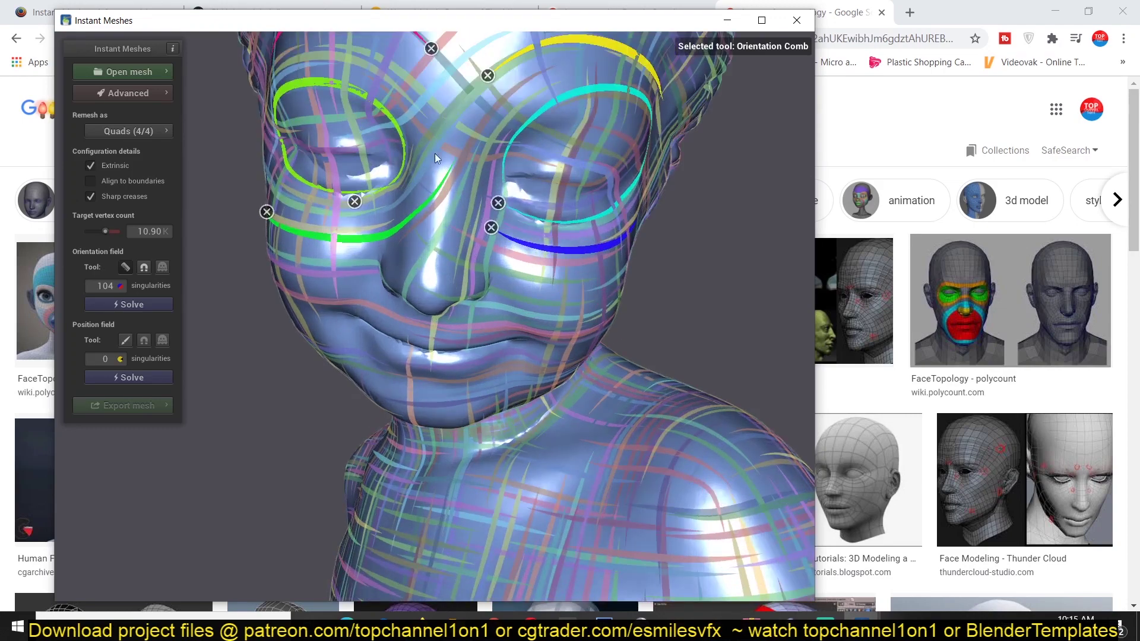
scroll(427, 219, "down", 2)
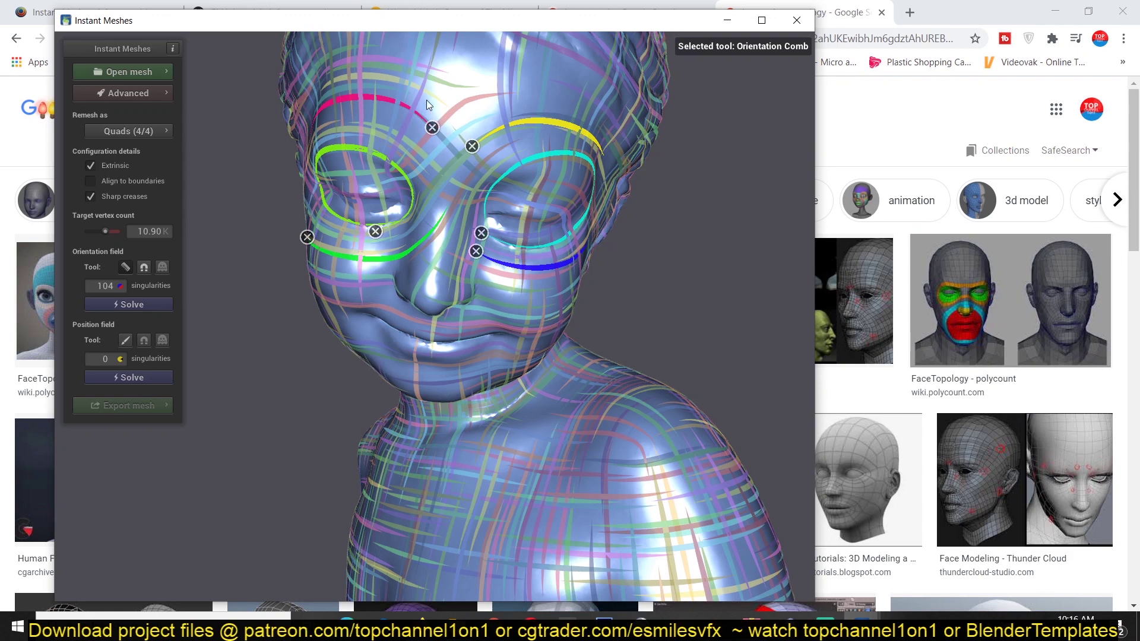
mouse_move(456, 58)
left_mouse_down()
mouse_move(458, 191)
mouse_move(433, 314)
left_mouse_up()
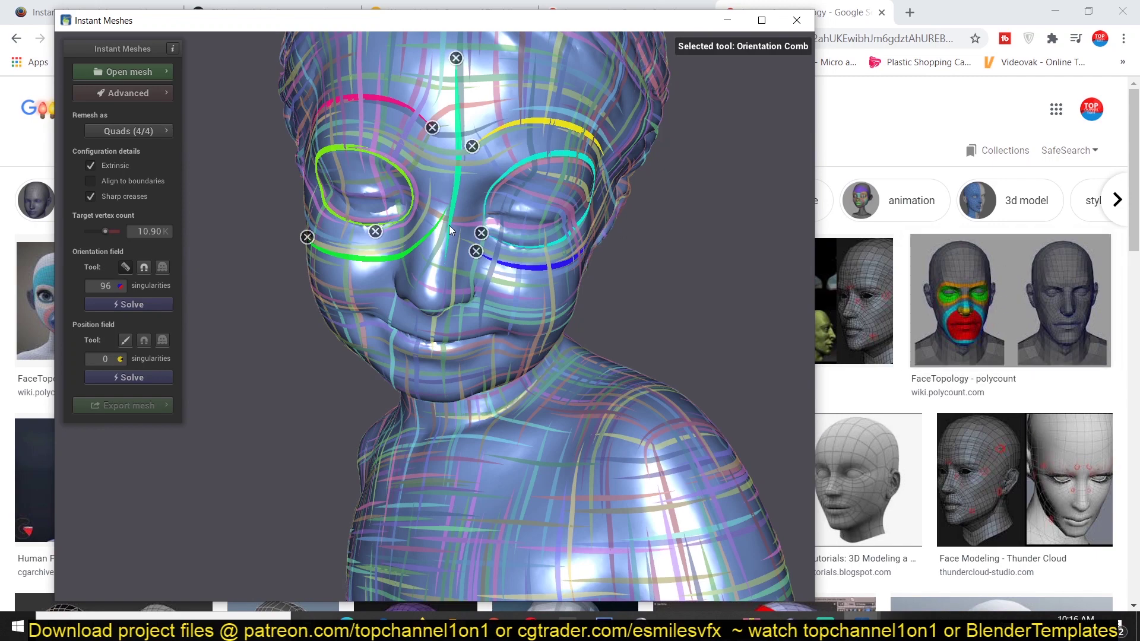
left_click_drag(419, 233, 460, 230)
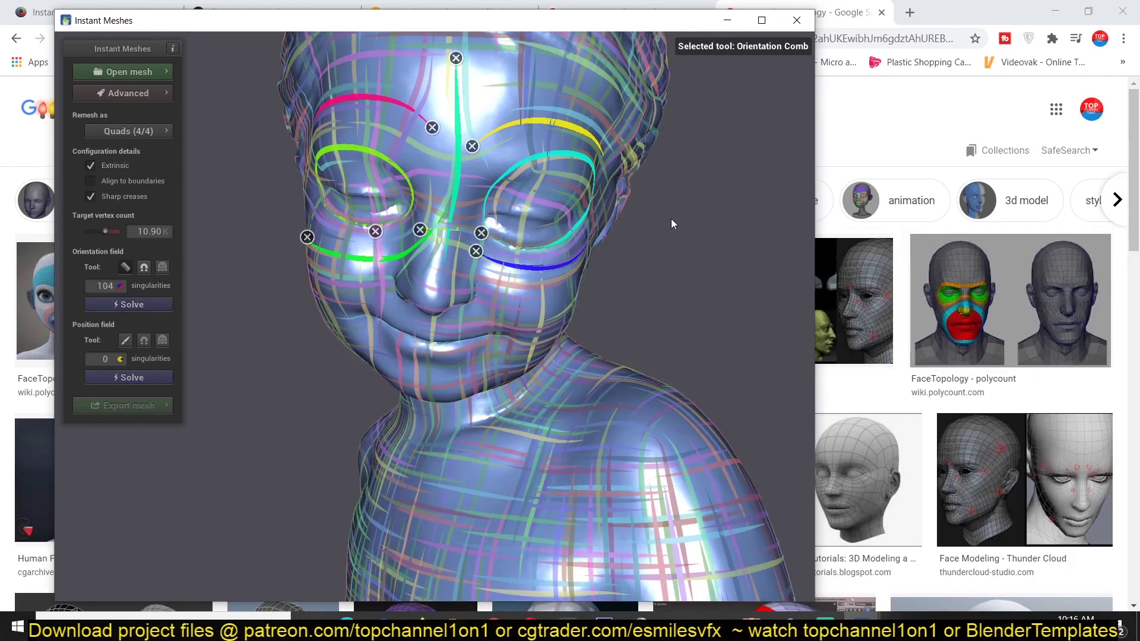
- Comb an arched orientation stroke over the lower part of the nose from one cheek to the other
left_click(124, 267)
mouse_move(333, 304)
left_mouse_down()
mouse_move(615, 251)
mouse_move(318, 221)
mouse_move(660, 330)
left_mouse_up()
scroll(625, 230, "up", 3)
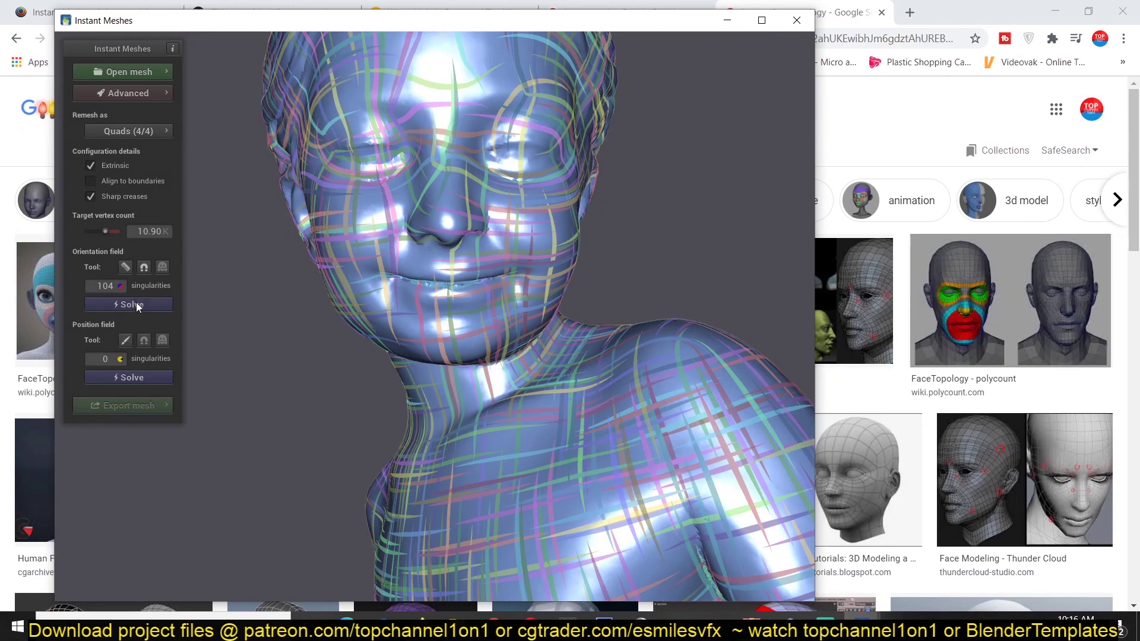
left_click(124, 267)
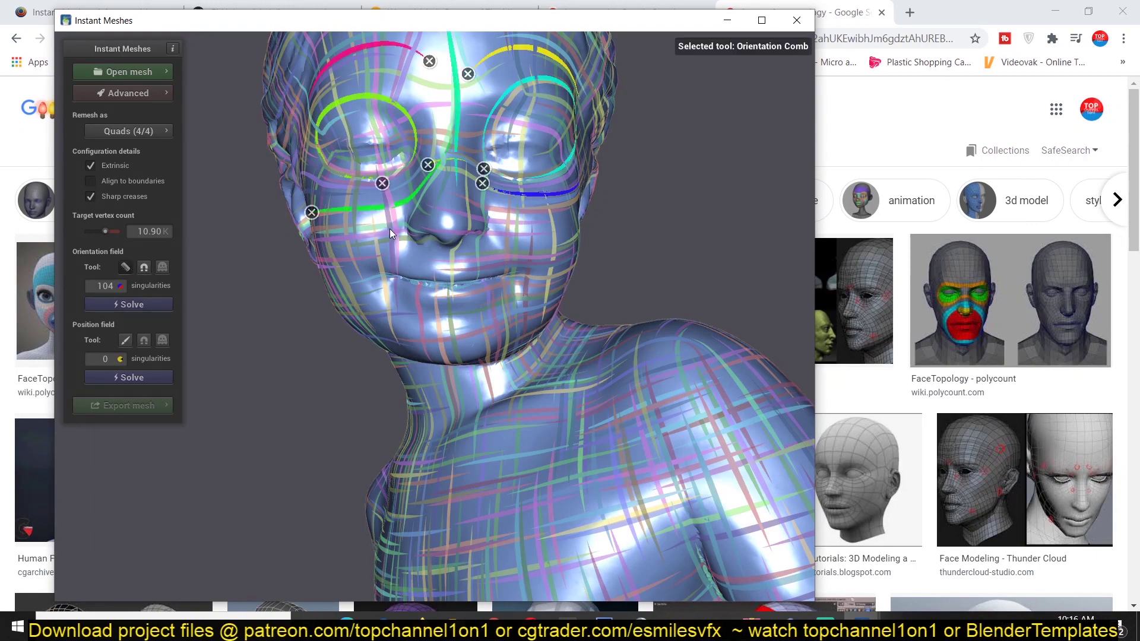
left_click_drag(489, 213, 396, 224)
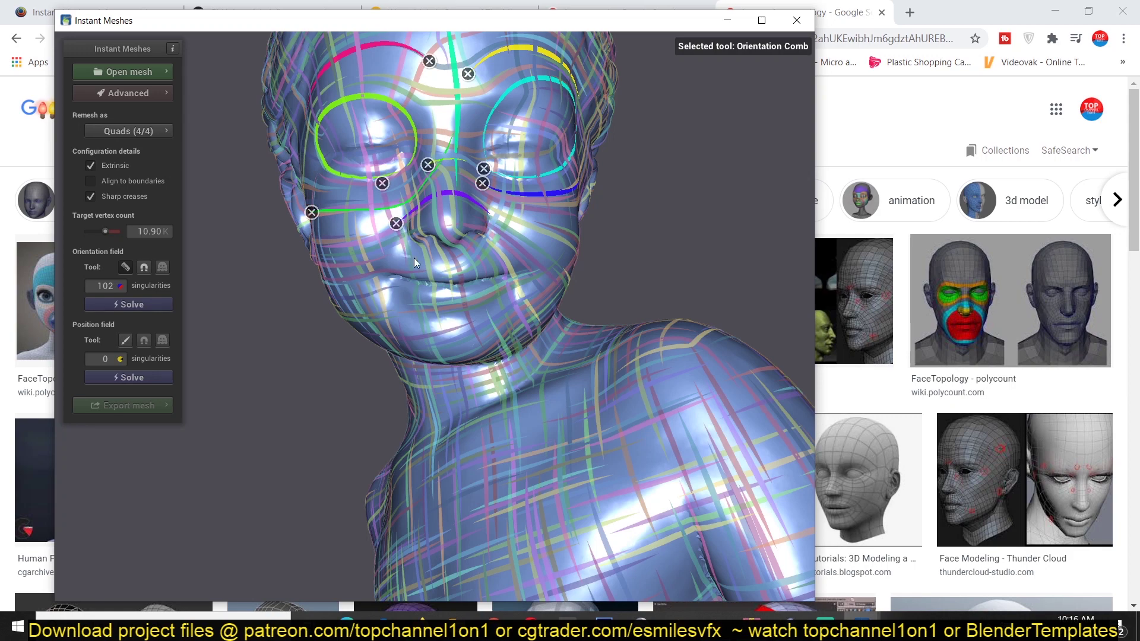
- Comb orientation strokes around the mouth, one above the upper lip and one curving around each mouth corner
left_click_drag(503, 242, 400, 255)
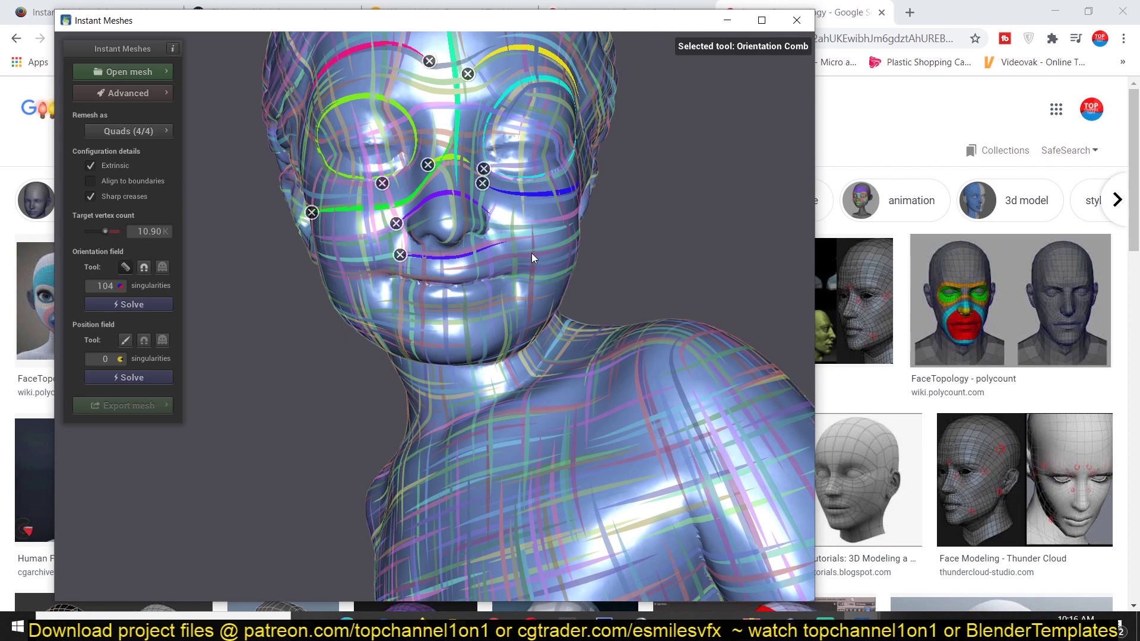
left_click_drag(515, 310, 514, 311)
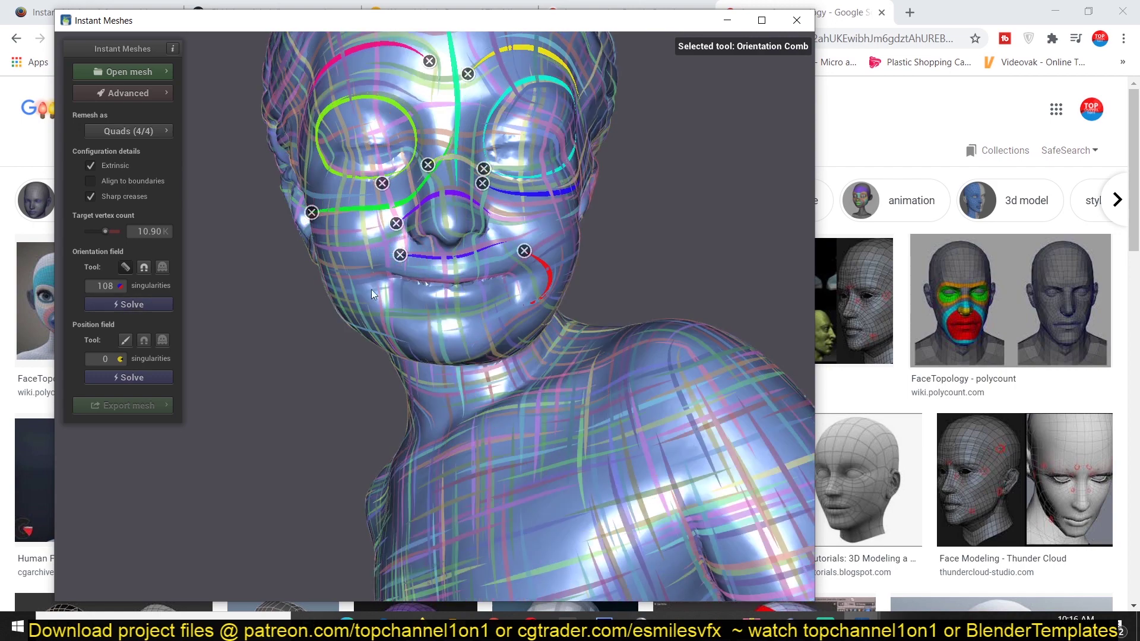
left_click_drag(354, 272, 380, 303)
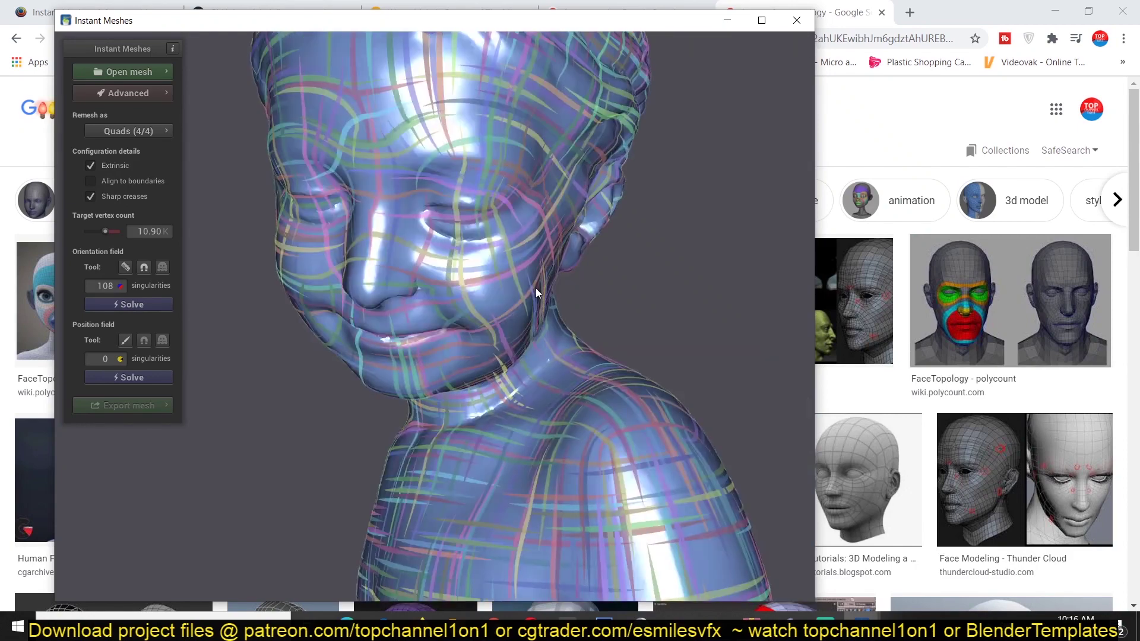
- Comb an orientation stroke across the upper forehead towards the left ear and another down from the crown to the forehead
scroll(438, 293, "down", 3)
left_click_drag(438, 290, 454, 229)
scroll(457, 225, "up", 2)
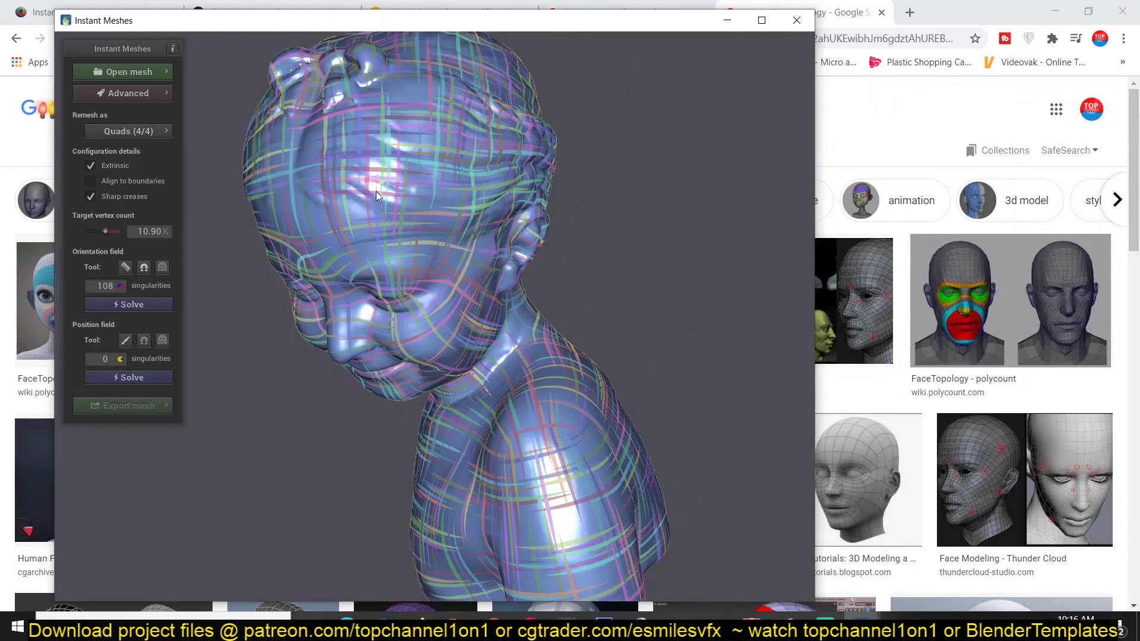
left_click_drag(537, 169, 248, 189)
left_click_drag(365, 193, 378, 172)
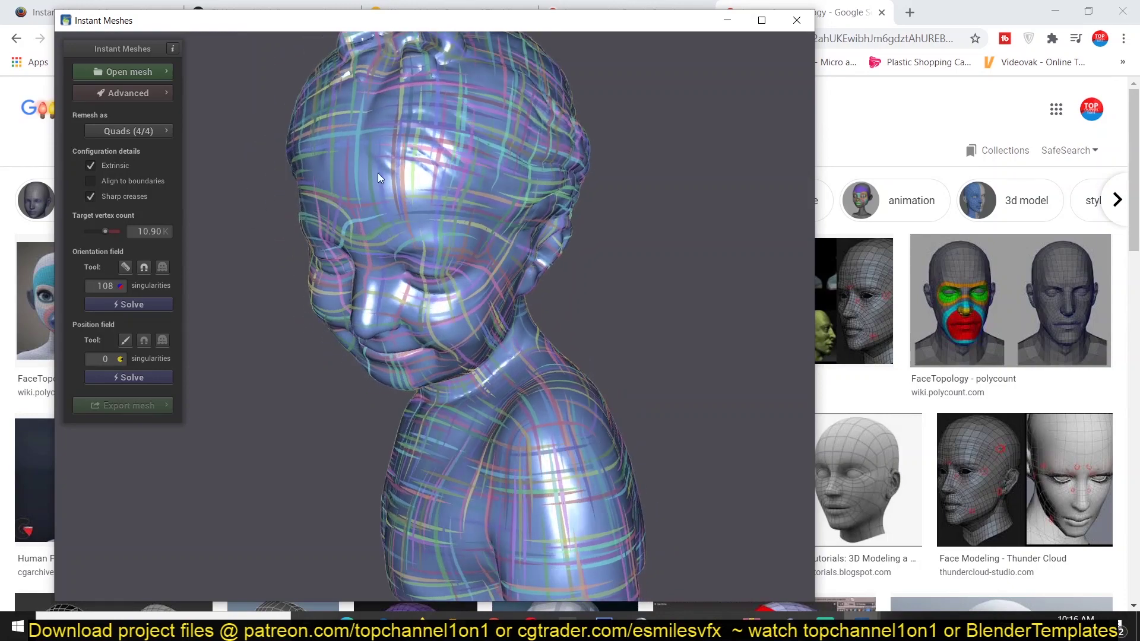
left_click(125, 267)
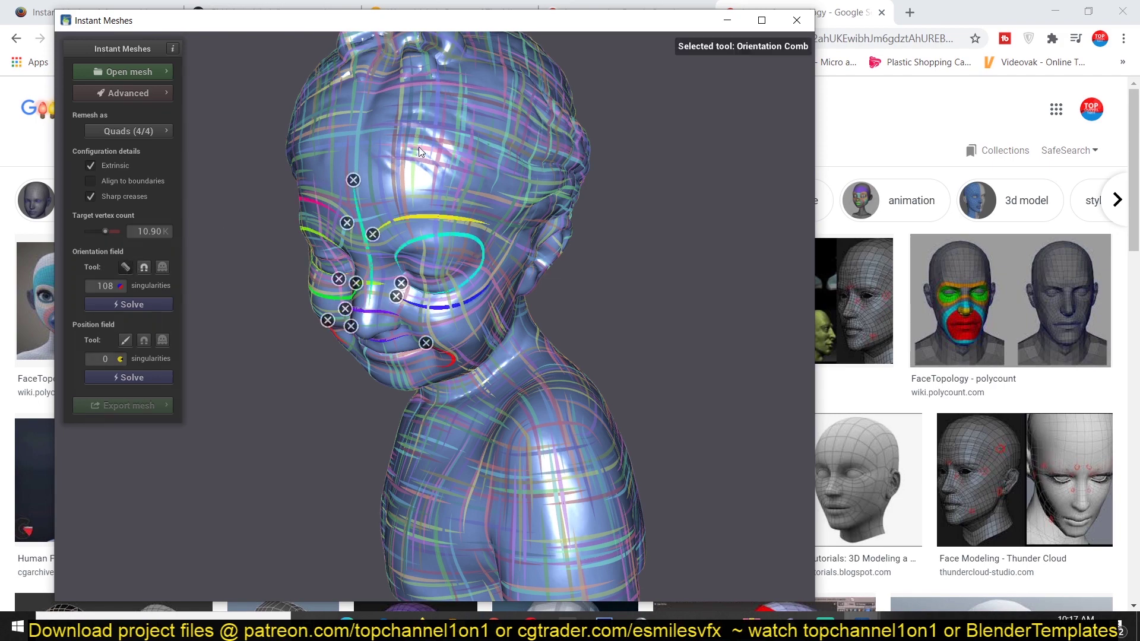
mouse_move(431, 173)
left_mouse_down()
mouse_move(469, 202)
mouse_move(571, 211)
left_mouse_up()
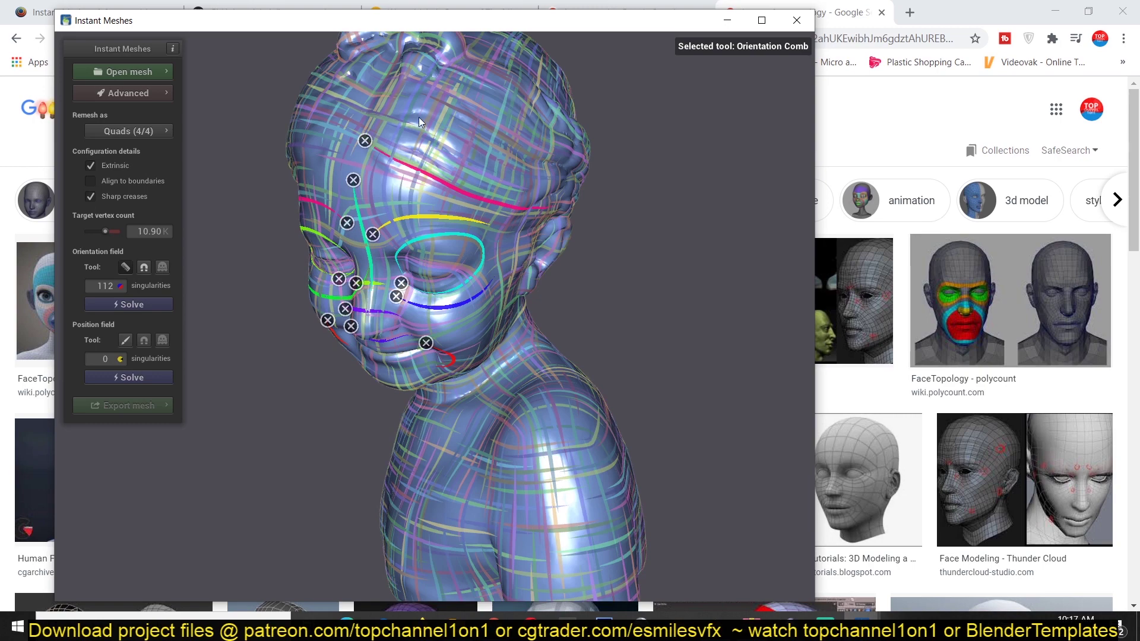
left_click_drag(387, 60, 364, 143)
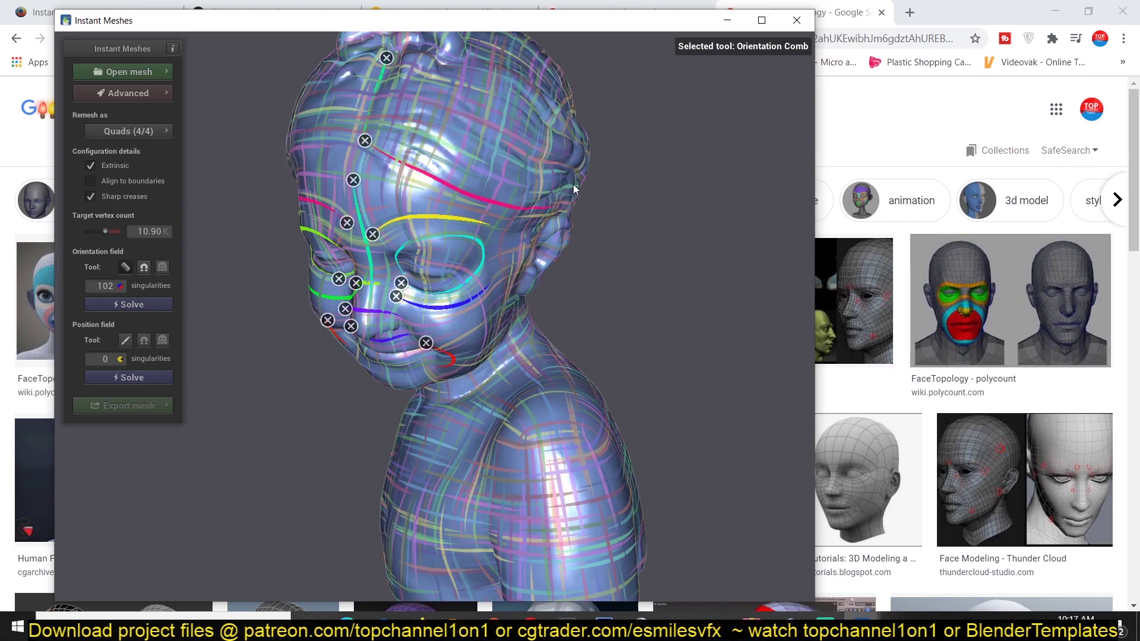
- Comb an orientation stroke along the front of the left ear and another from the left temple down to the jaw
left_click(131, 267)
mouse_move(286, 263)
left_mouse_down()
mouse_move(471, 286)
mouse_move(404, 248)
left_mouse_up()
scroll(404, 248, "up", 3)
left_click(124, 268)
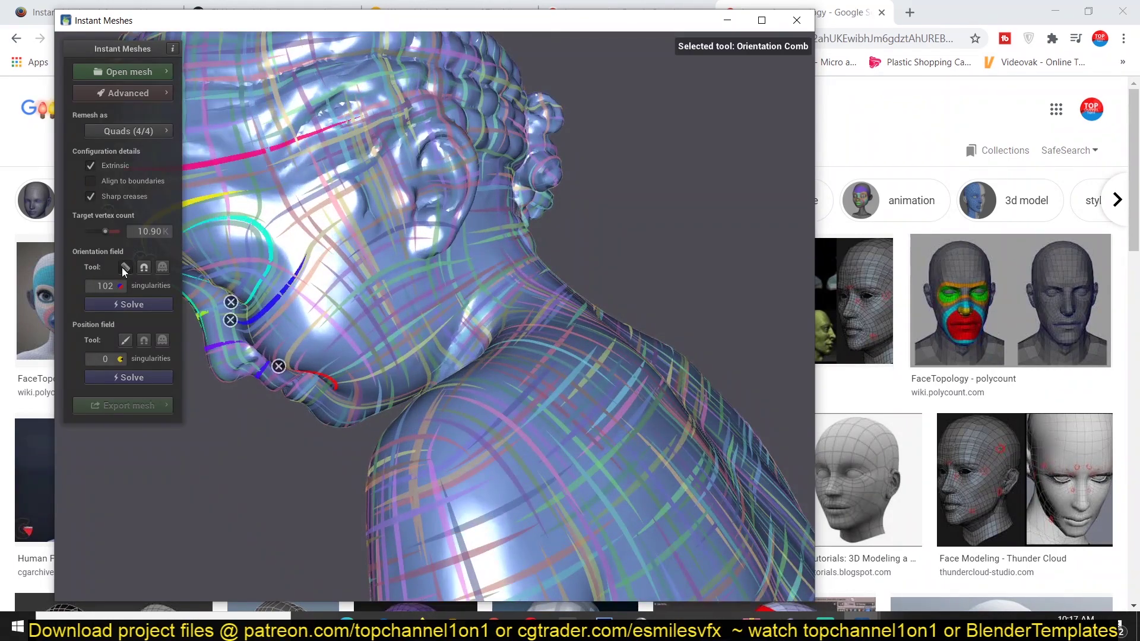
left_click_drag(415, 129, 394, 197)
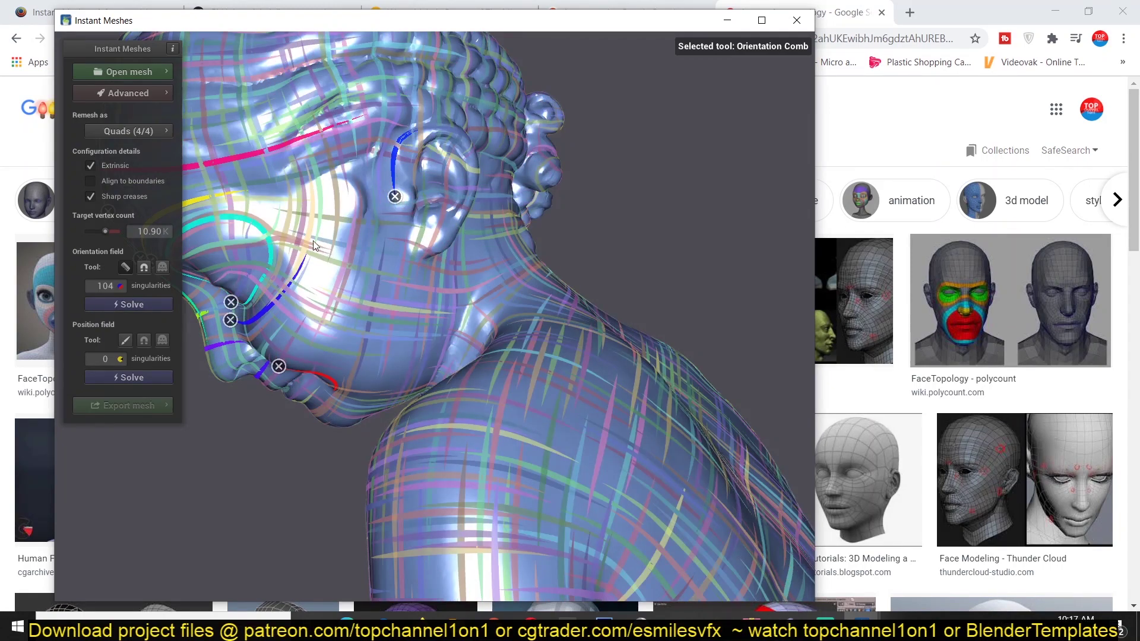
left_click_drag(376, 387, 376, 387)
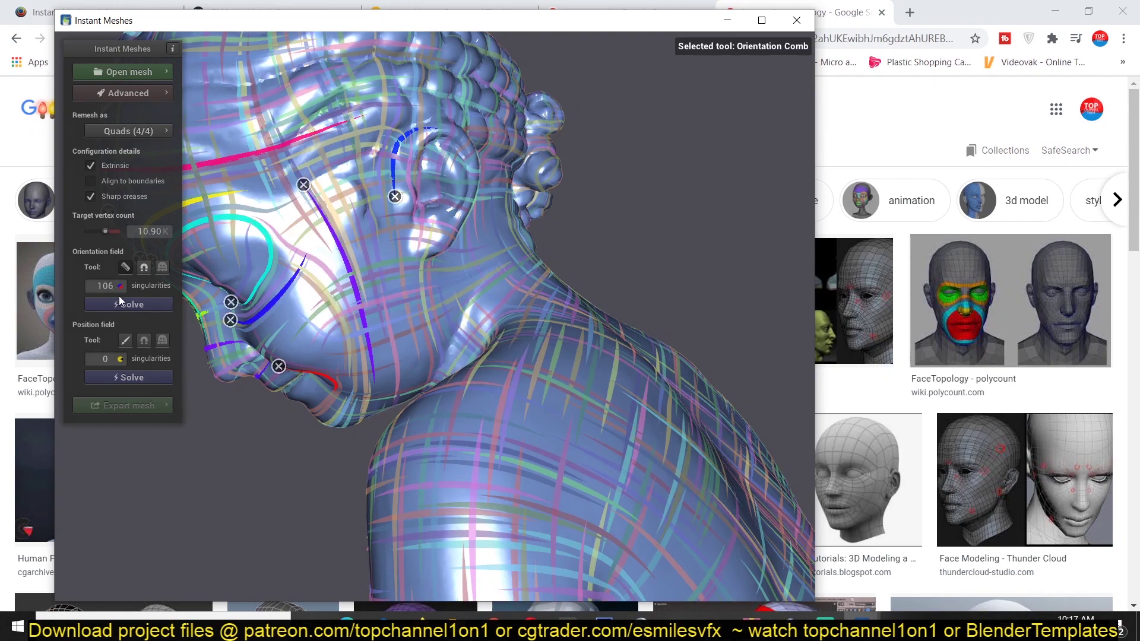
- Solve the position field for the whole bust to generate the quad layout
left_click(125, 267)
mouse_move(250, 255)
left_mouse_down()
mouse_move(401, 233)
mouse_move(575, 236)
mouse_move(725, 267)
mouse_move(786, 241)
mouse_move(867, 246)
mouse_move(774, 317)
mouse_move(587, 231)
left_mouse_up()
scroll(576, 261, "down", 5)
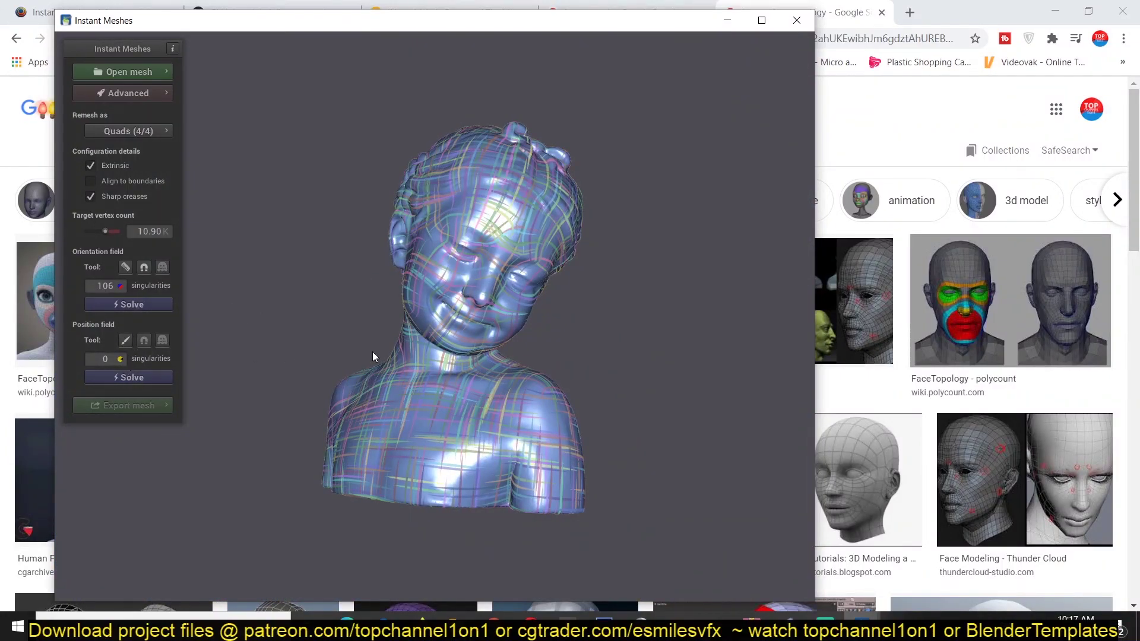
left_click(130, 378)
scroll(347, 337, "up", 5)
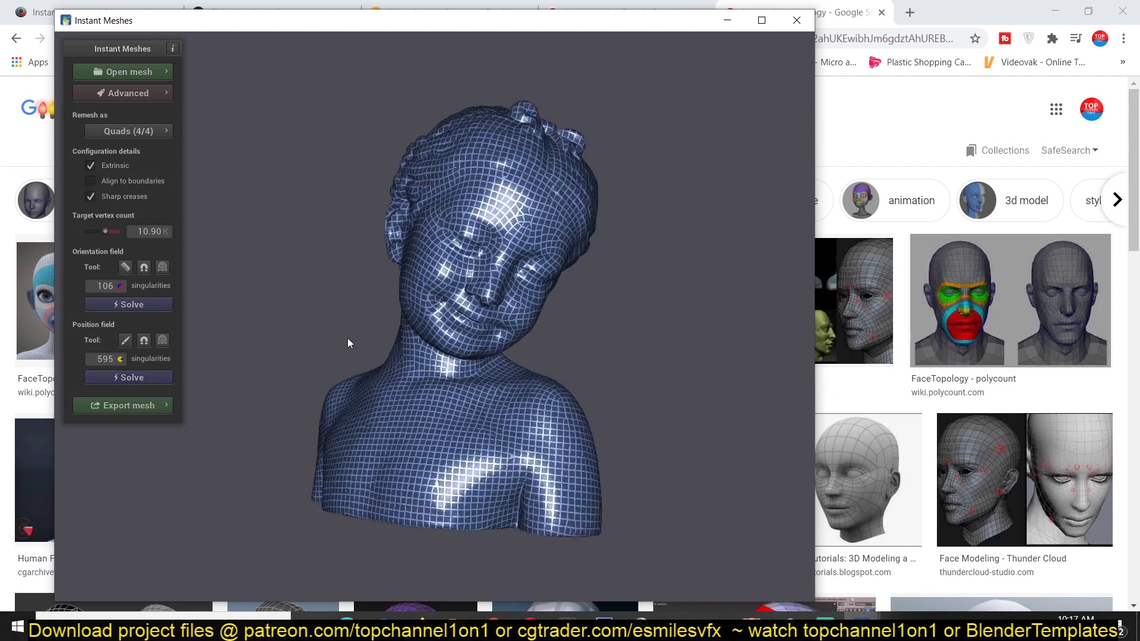
scroll(528, 220, "up", 3)
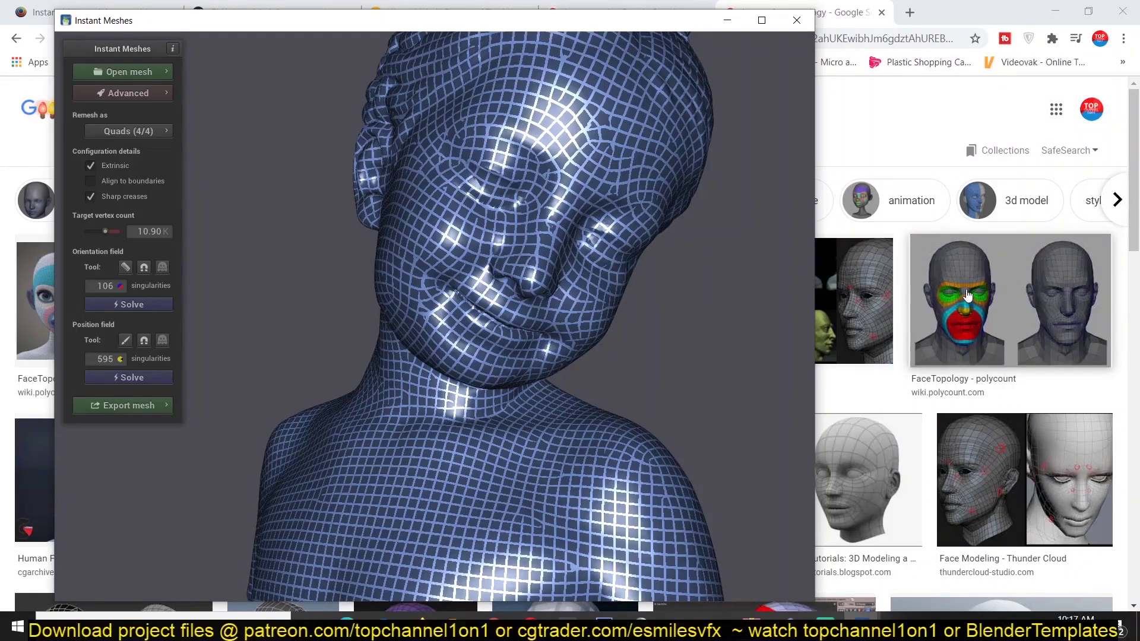
- Draw a horizontal Edge Brush stroke just below the lower lip
left_click_drag(600, 230, 468, 266)
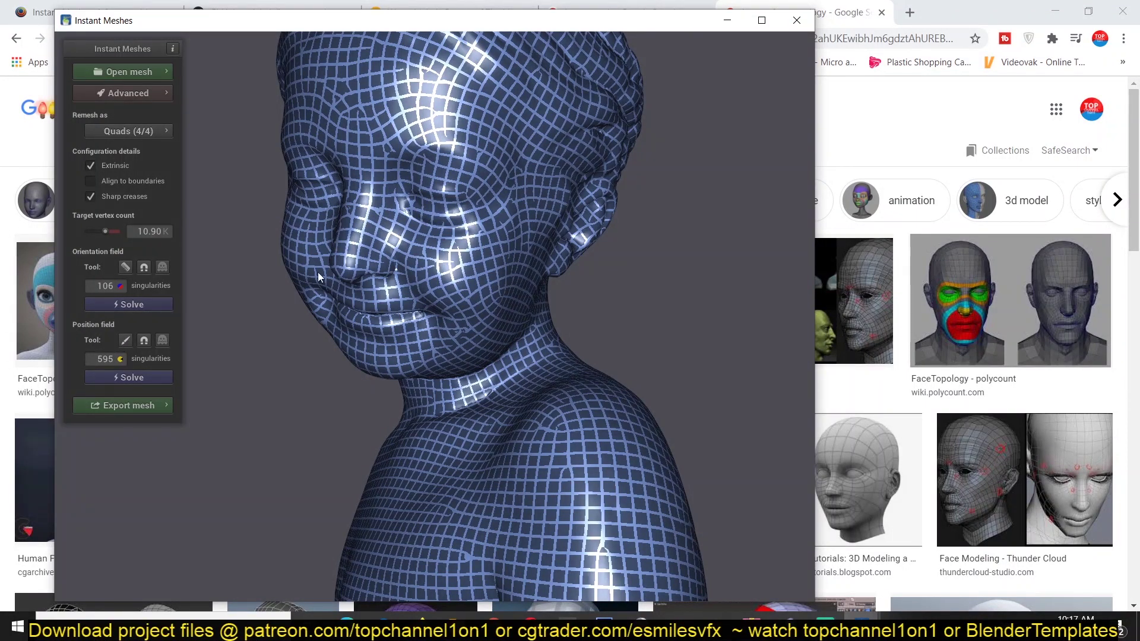
scroll(421, 240, "up", 2)
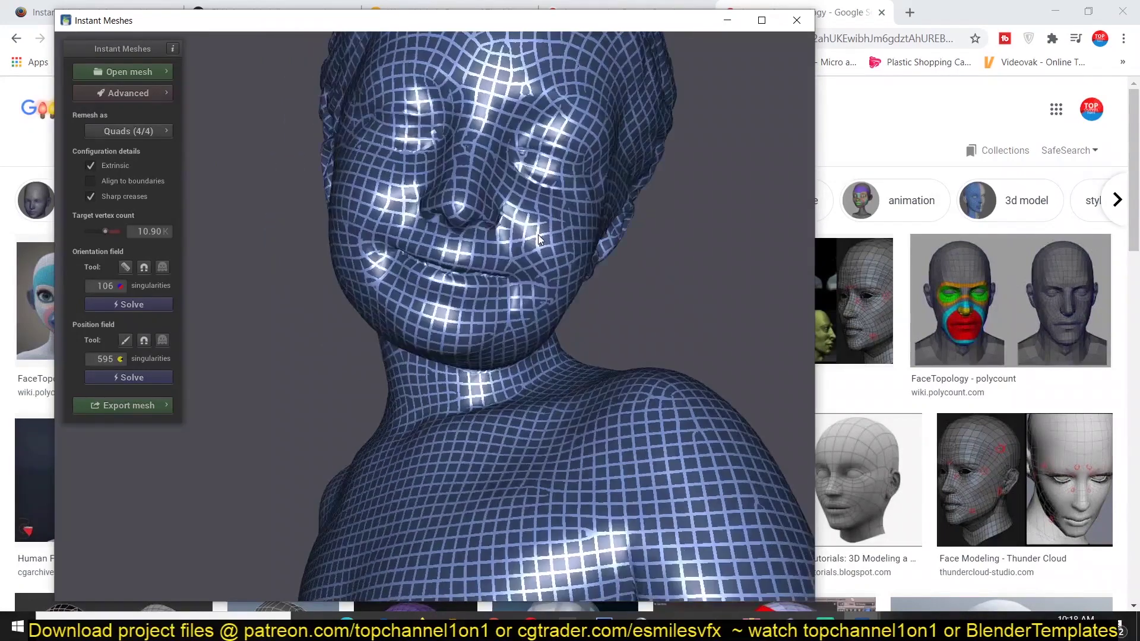
left_click(125, 340)
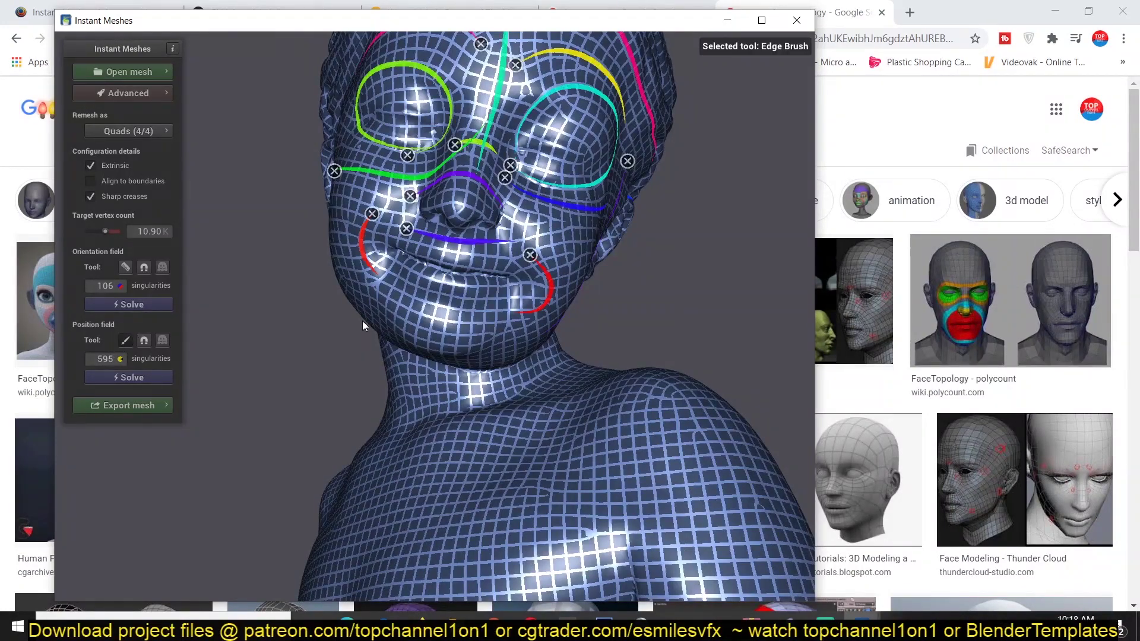
left_click_drag(404, 290, 480, 300)
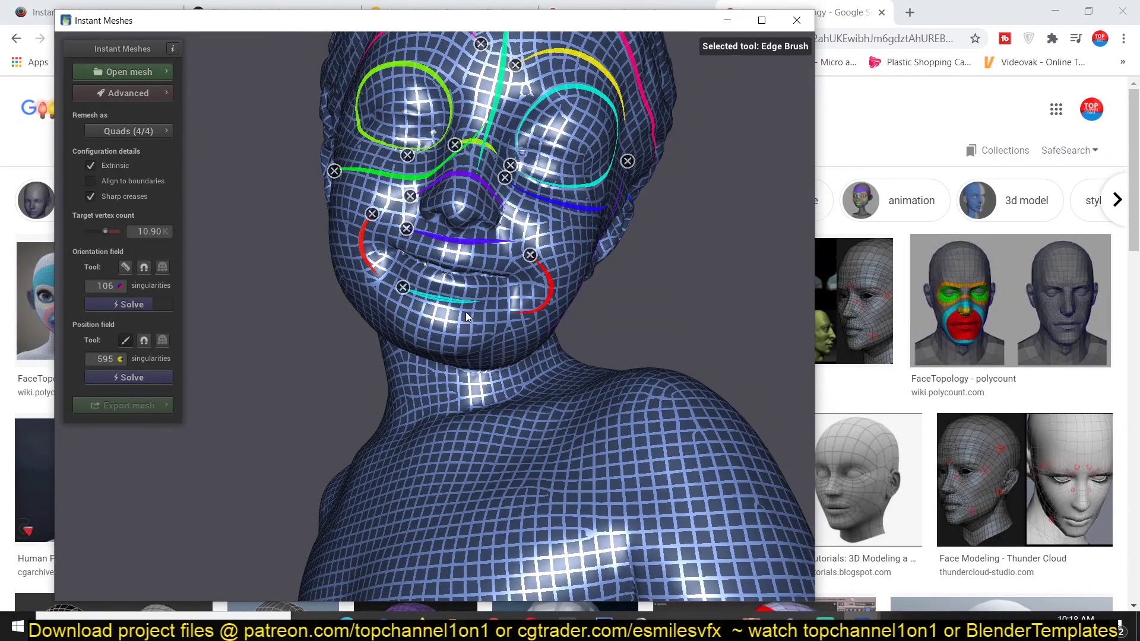
- Draw Edge Brush strokes down the left and right cheeks, curving from below each eye towards the jaw
scroll(444, 241, "up", 2)
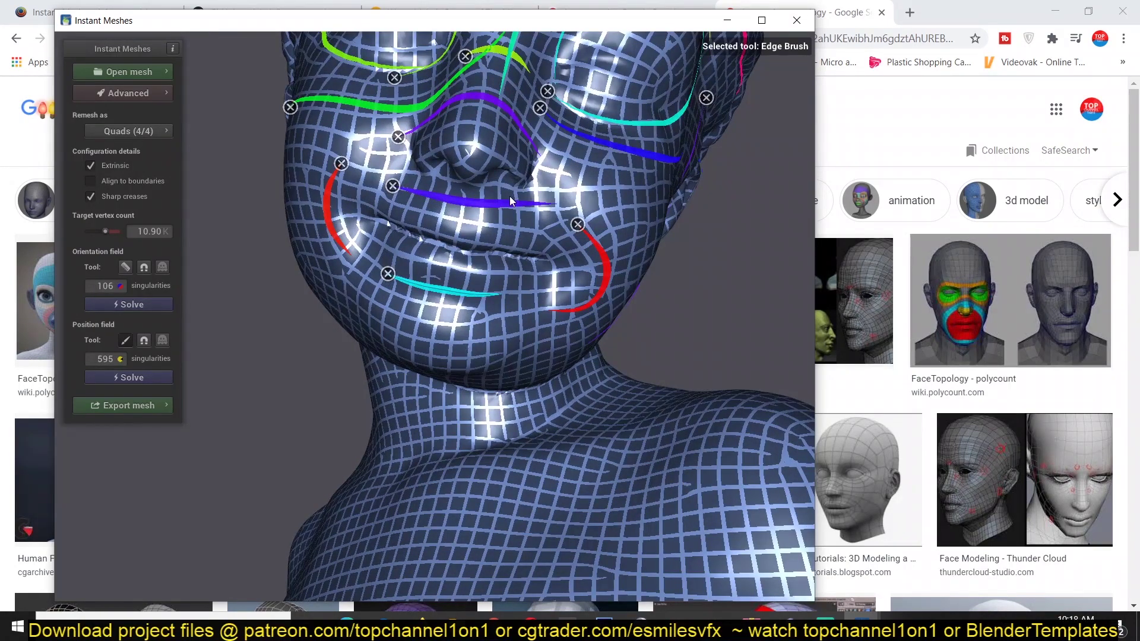
scroll(509, 196, "down", 3)
scroll(524, 189, "up", 2)
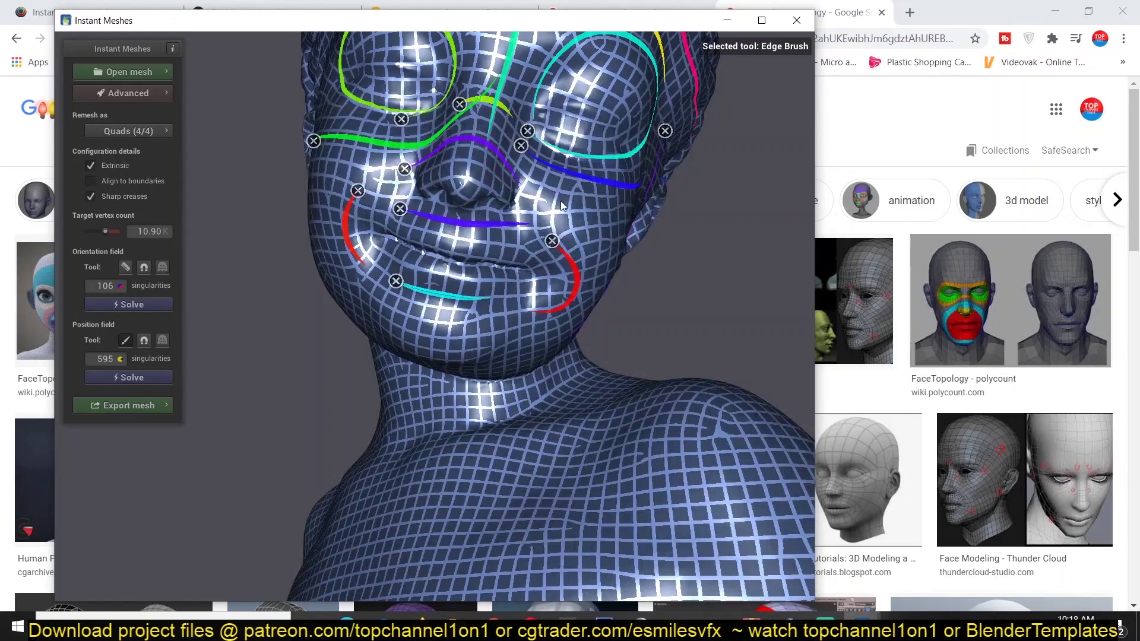
left_click_drag(604, 306, 572, 347)
left_click(125, 340)
mouse_move(225, 356)
left_mouse_down()
mouse_move(253, 362)
mouse_move(149, 314)
left_mouse_up()
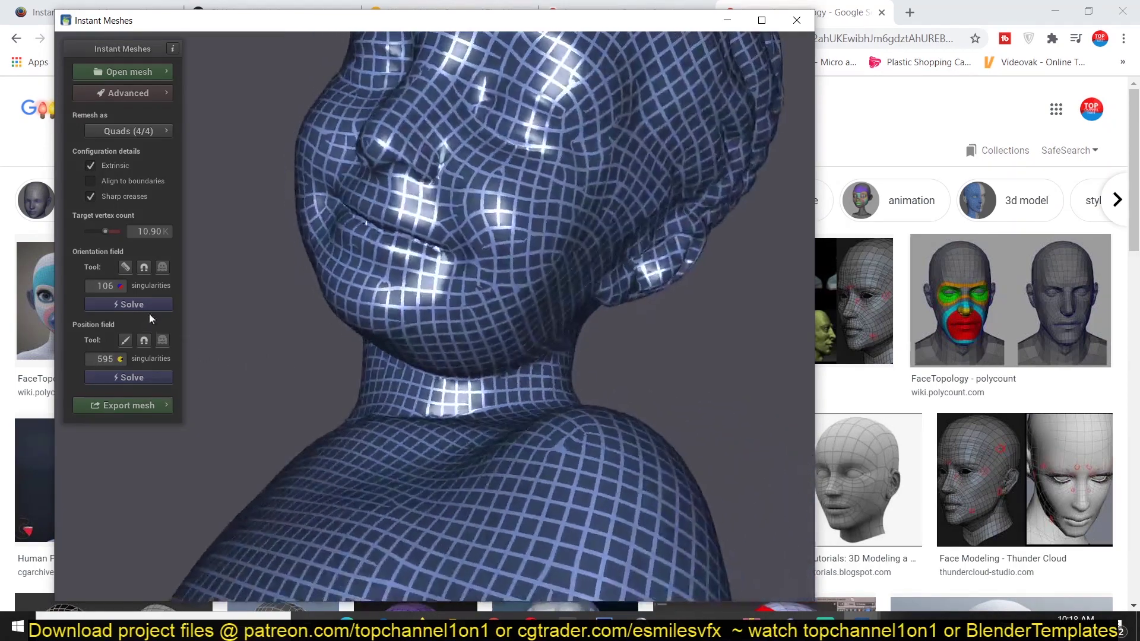
left_click_drag(711, 212, 604, 77)
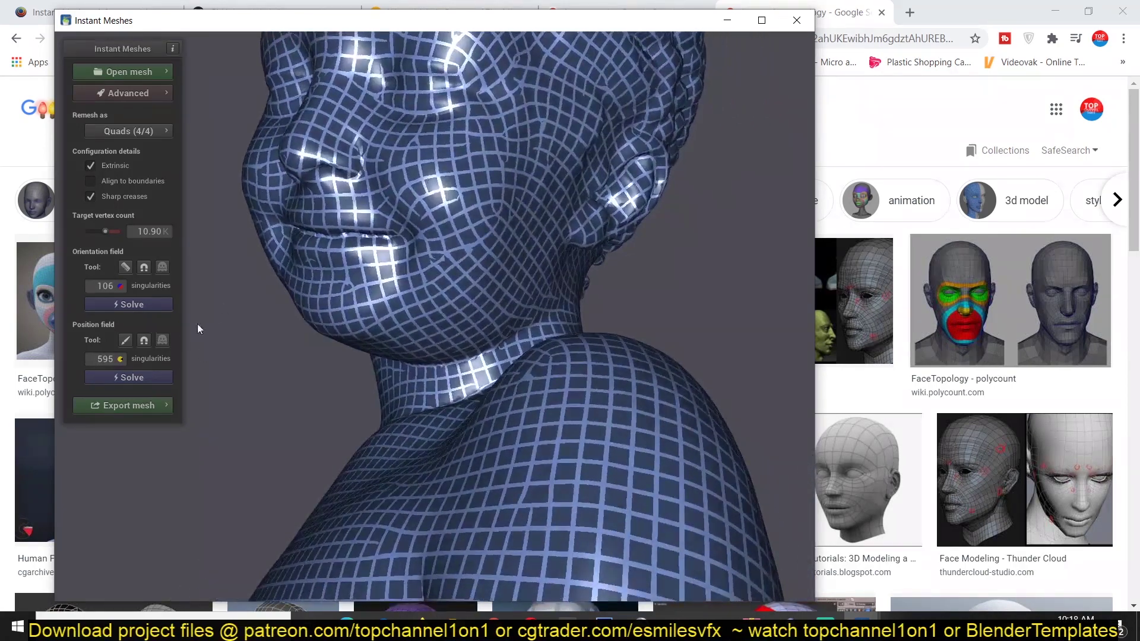
left_click(127, 341)
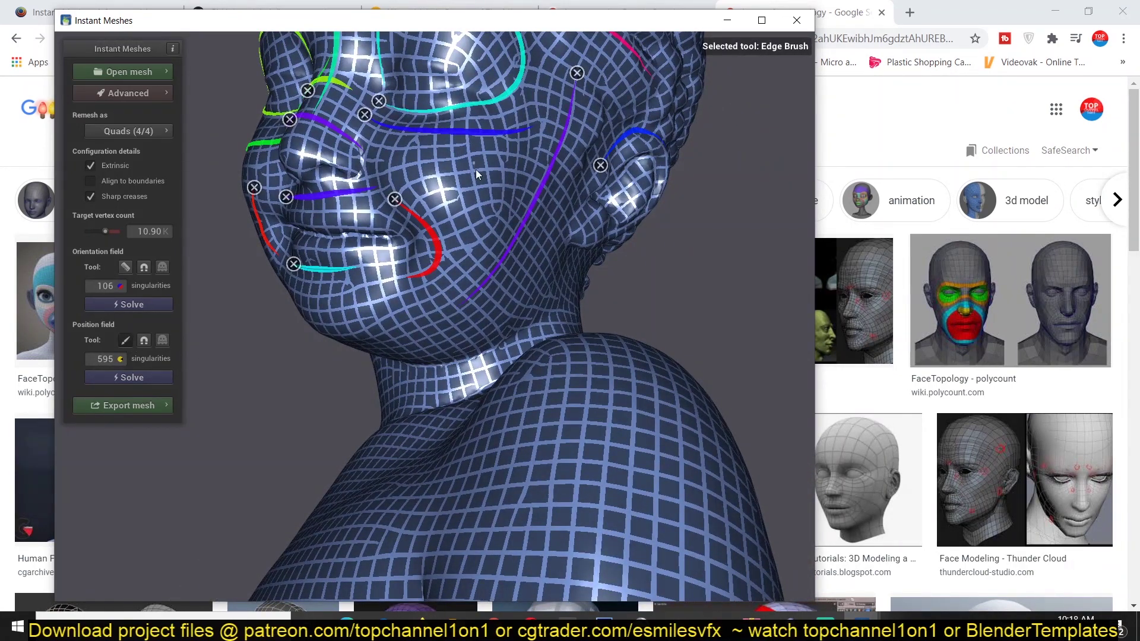
left_click_drag(440, 307, 406, 332)
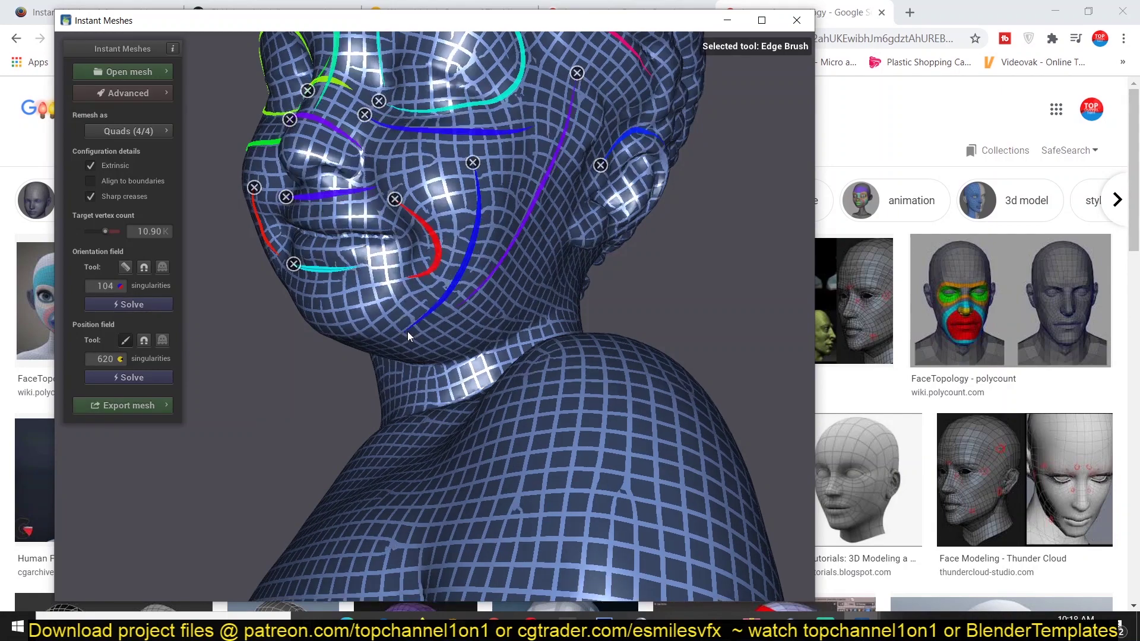
left_click_drag(465, 201, 413, 167)
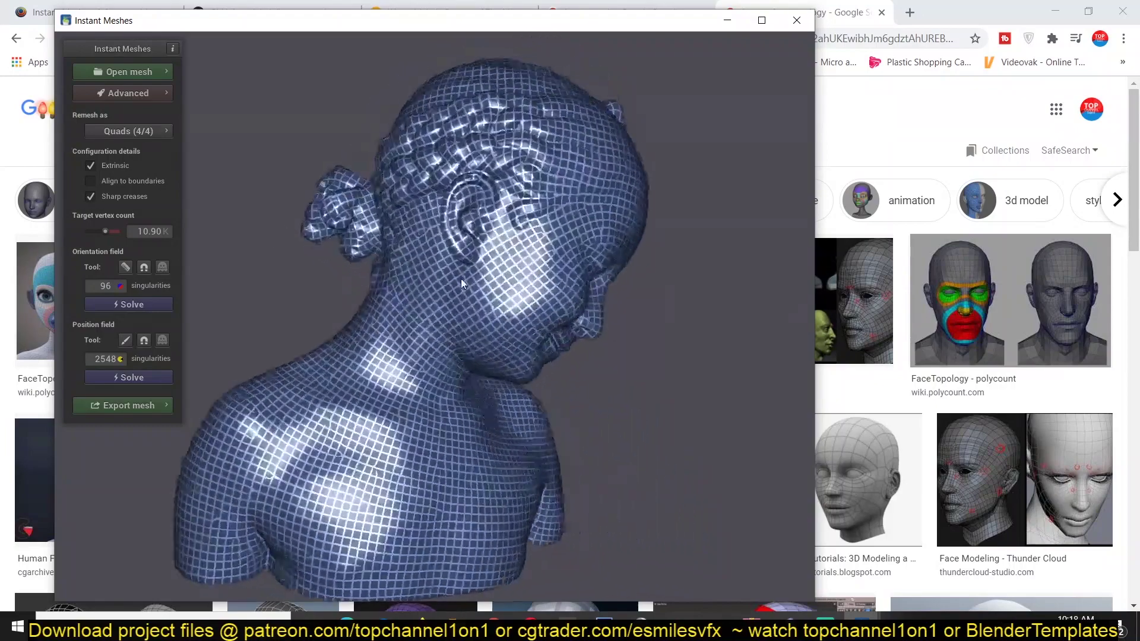
- Draw Edge Brush strokes on the right ear: one along its front, one curving inside the rim and a short one by the ear opening
scroll(461, 279, "up", 5)
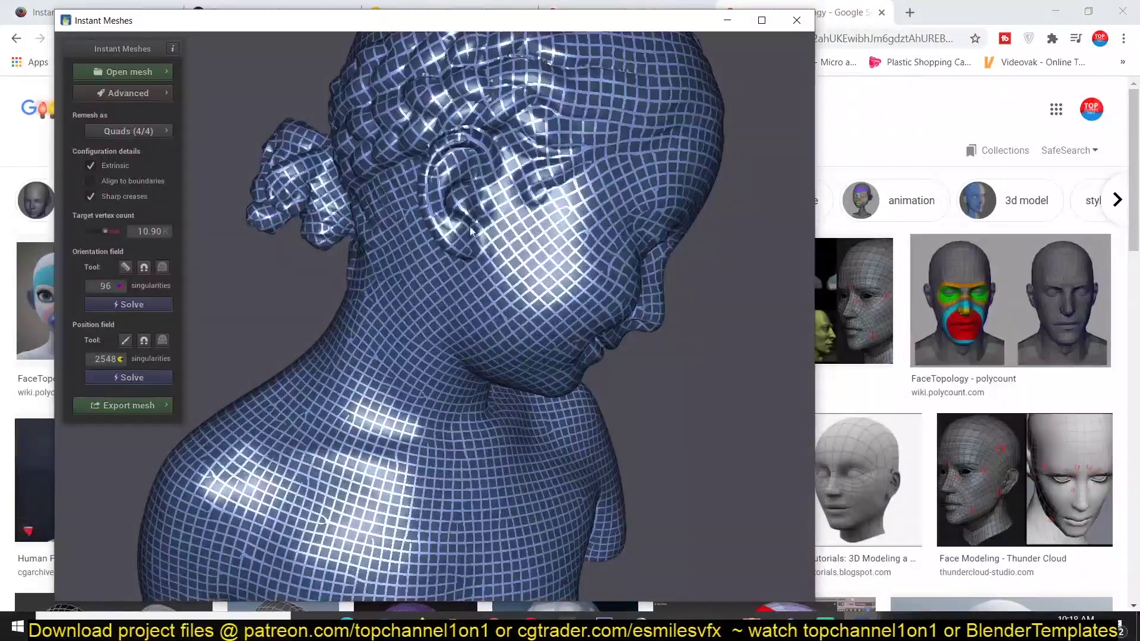
right_click_drag(444, 295, 446, 207)
scroll(447, 208, "up", 3)
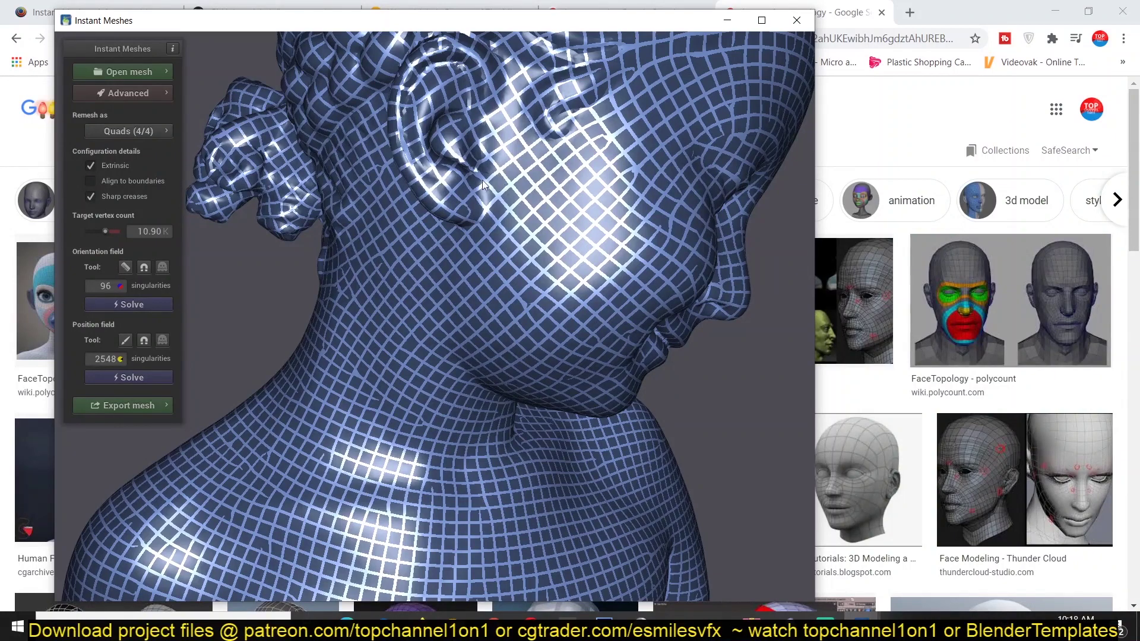
left_click(125, 340)
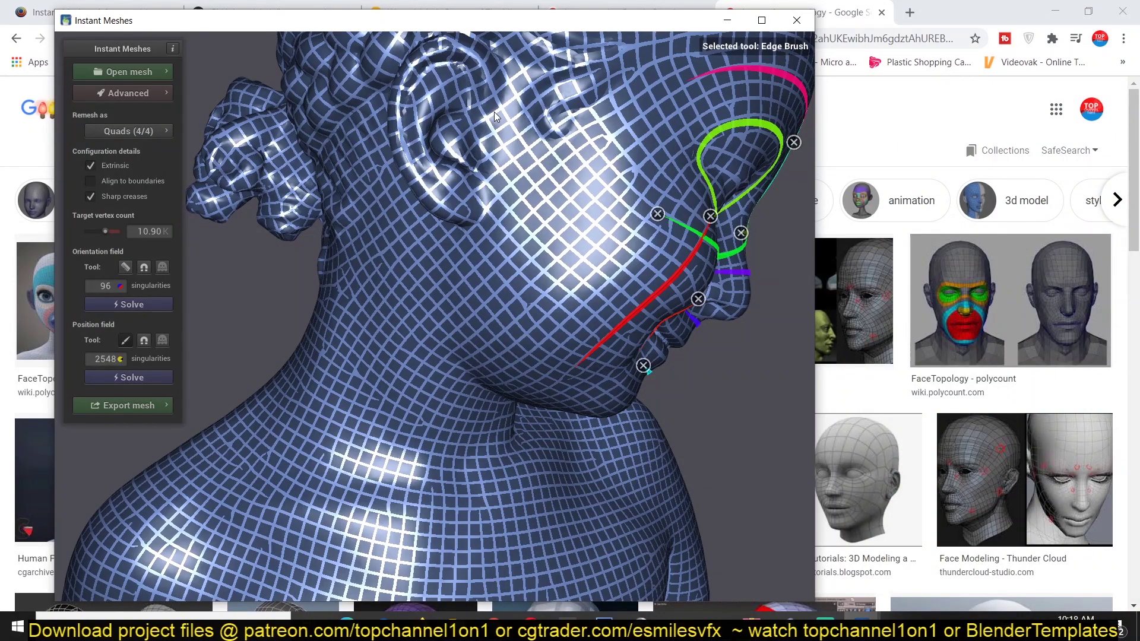
left_click_drag(484, 180, 493, 110)
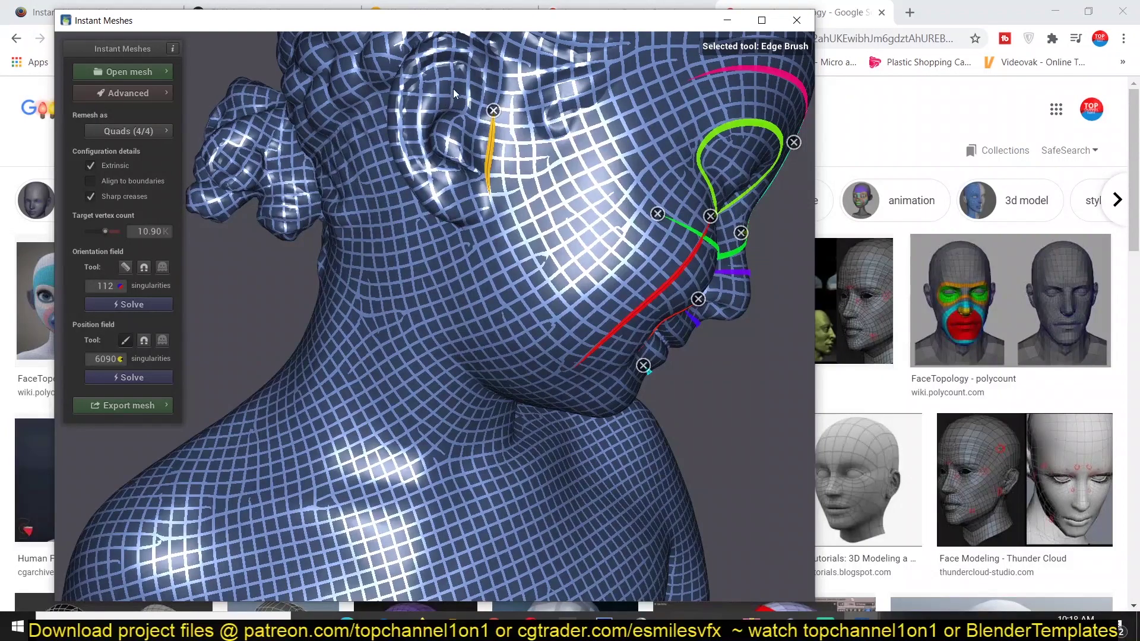
mouse_move(450, 85)
left_mouse_down()
mouse_move(414, 111)
mouse_move(426, 157)
mouse_move(453, 173)
left_mouse_up()
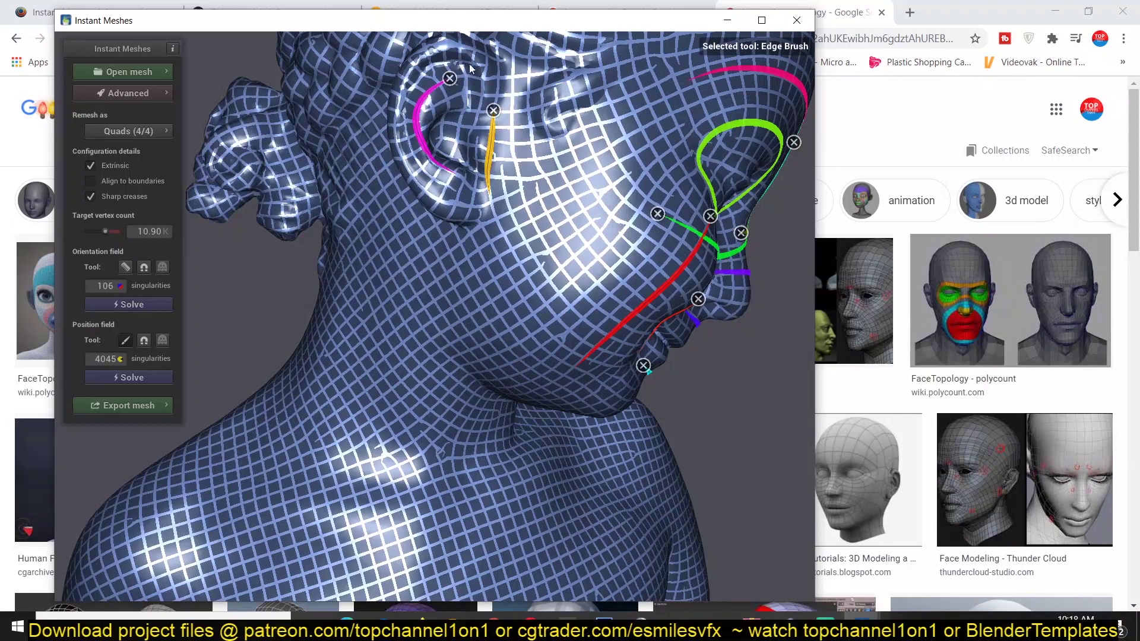
left_click_drag(465, 122, 486, 171)
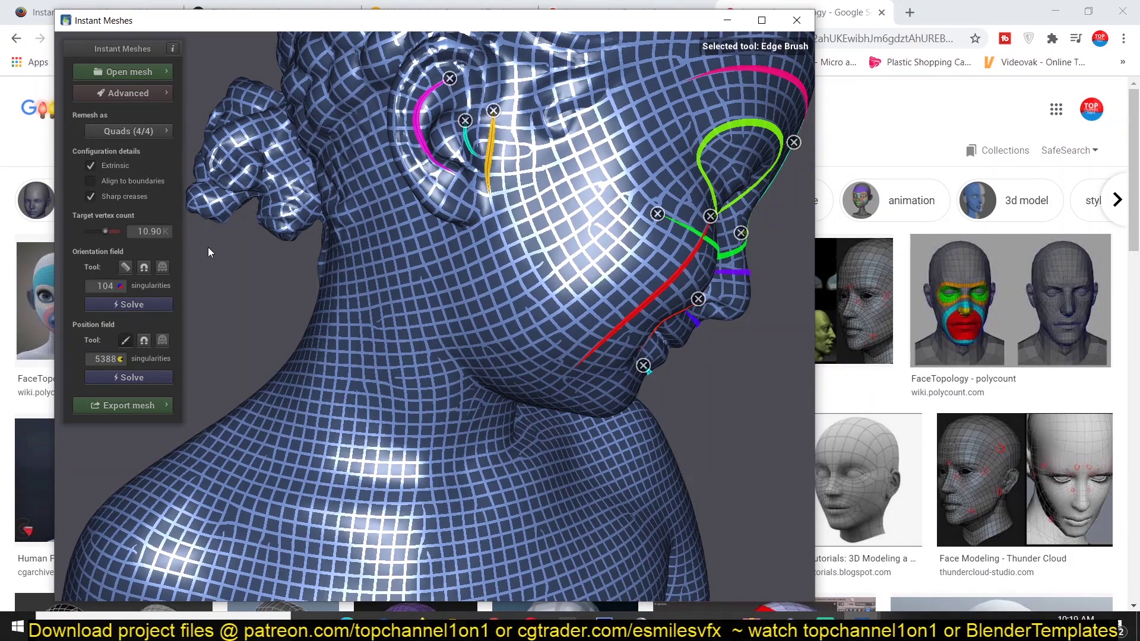
- Draw Edge Brush strokes along the hair strands above and in front of the right ear, following their curves towards the forehead
left_click(125, 340)
mouse_move(536, 113)
left_mouse_down()
mouse_move(526, 247)
mouse_move(502, 233)
mouse_move(553, 282)
left_mouse_up()
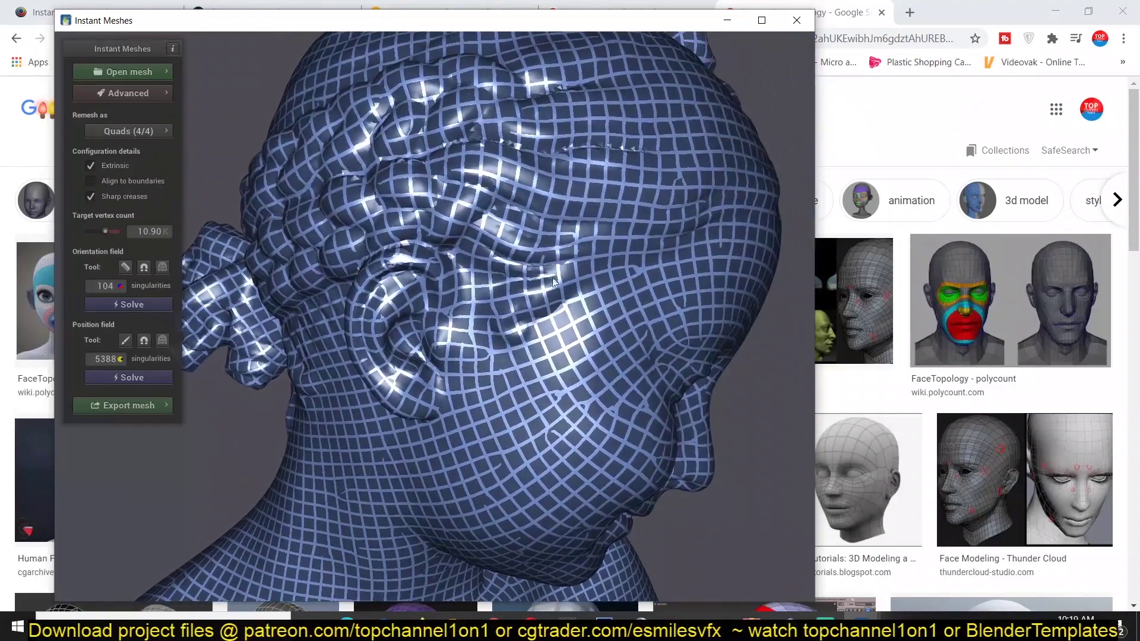
left_click(125, 339)
left_click_drag(496, 308, 562, 267)
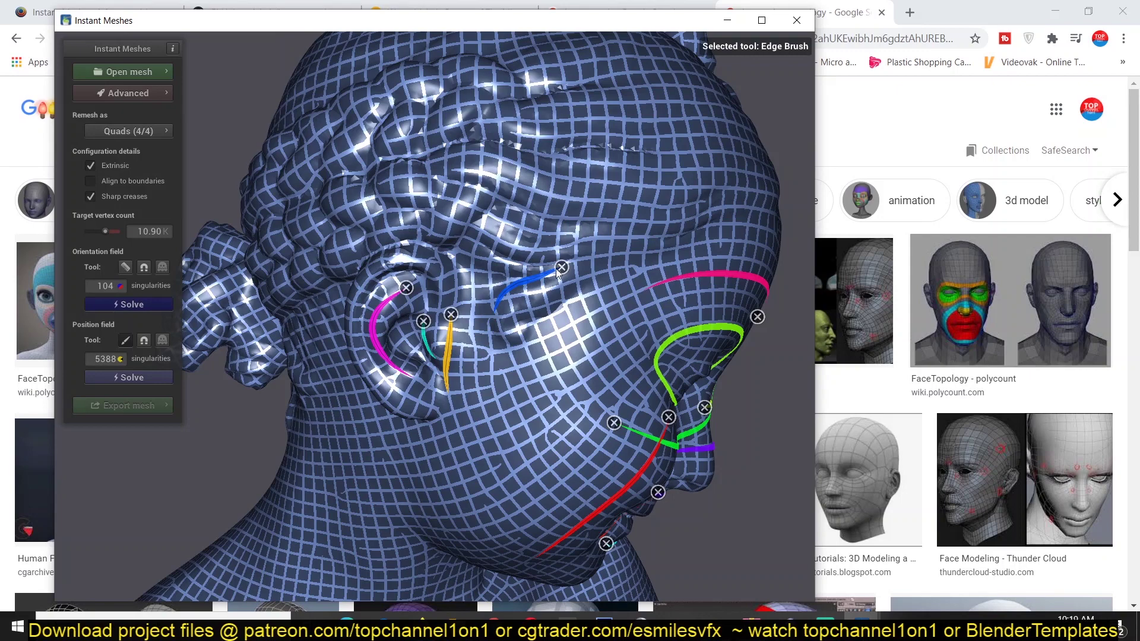
left_click_drag(463, 239, 545, 261)
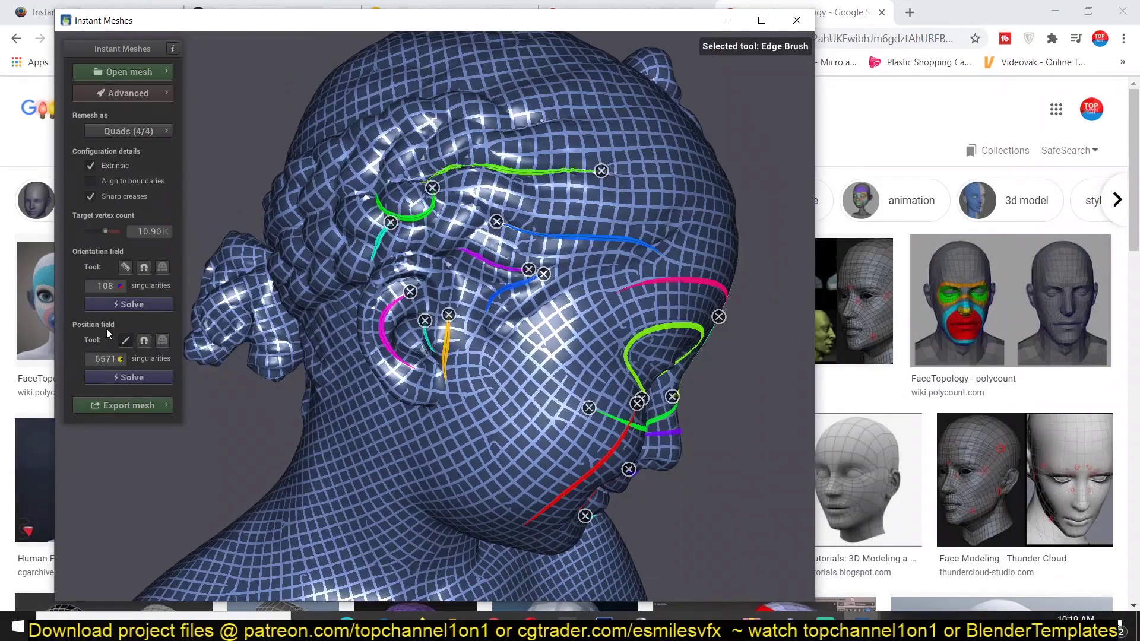
- Draw four roughly parallel Edge Brush strokes over the smooth hair between the right-side braid and the topknot
left_click(124, 339)
mouse_move(249, 296)
left_mouse_down()
mouse_move(374, 197)
mouse_move(391, 252)
left_mouse_up()
left_click_drag(275, 277, 471, 275)
left_click(125, 340)
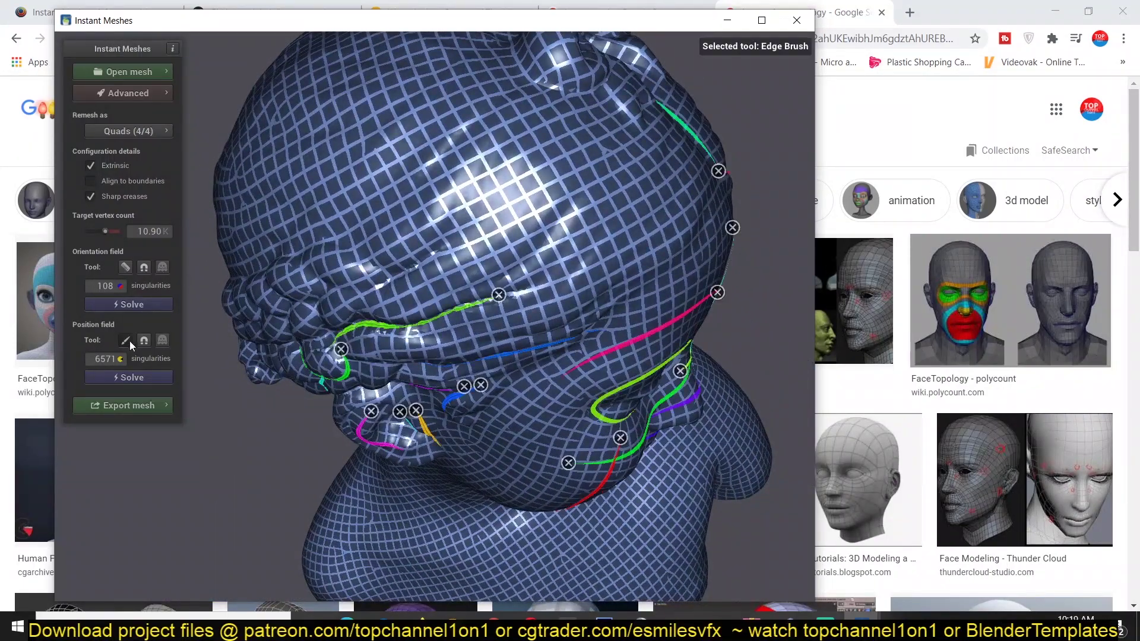
left_click_drag(511, 271, 618, 93)
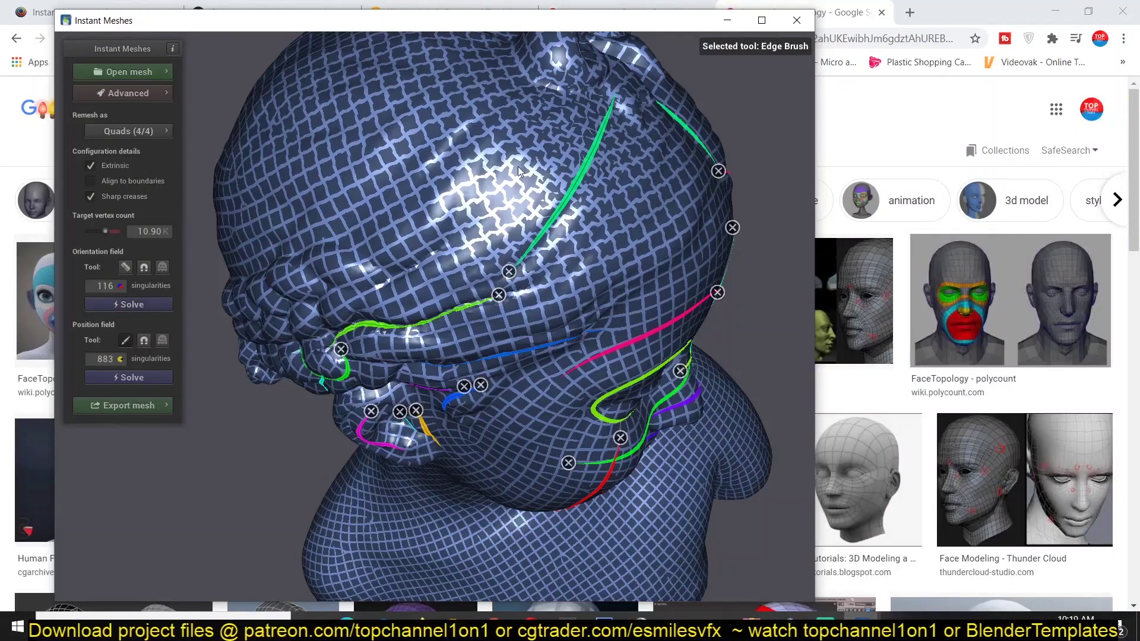
mouse_move(405, 269)
left_mouse_down()
mouse_move(555, 160)
mouse_move(587, 109)
left_mouse_up()
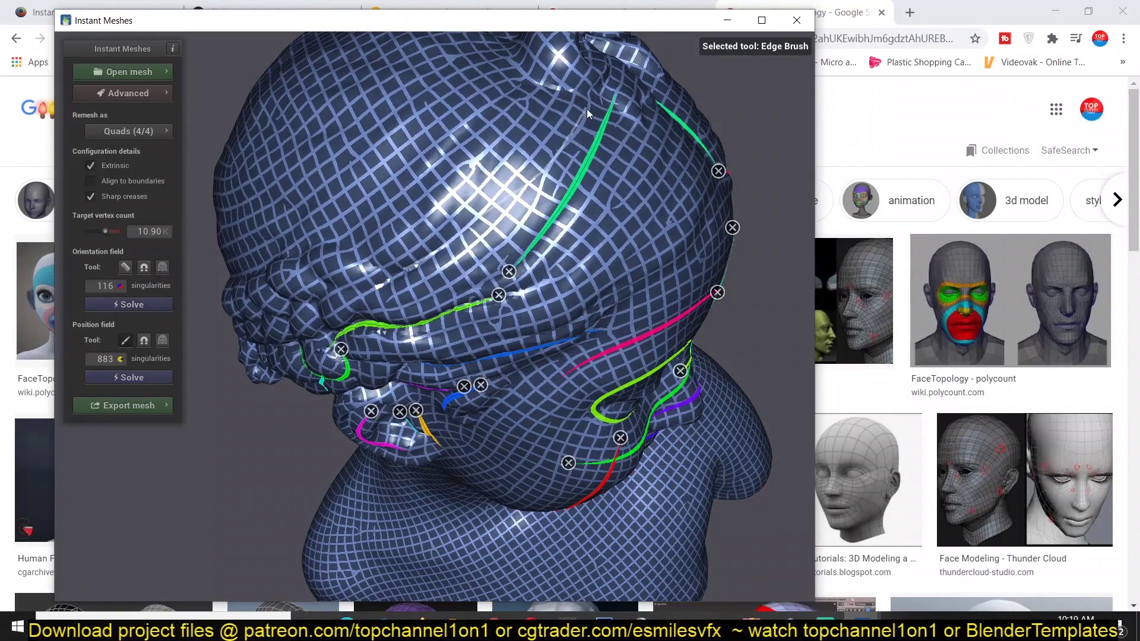
left_click_drag(343, 235, 525, 101)
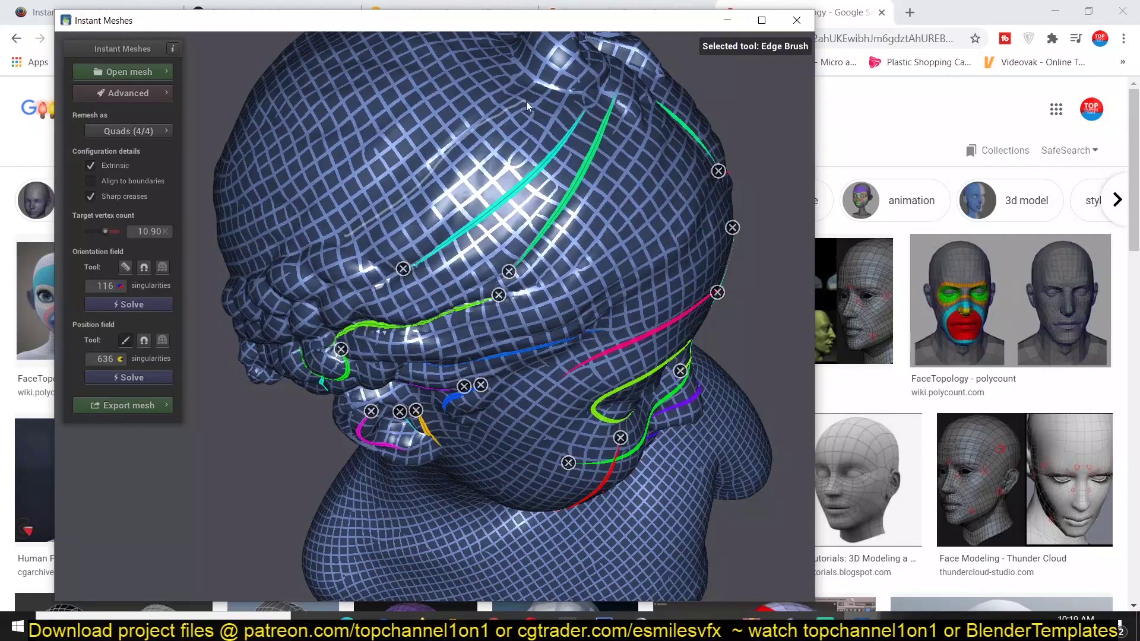
left_click_drag(305, 228, 433, 83)
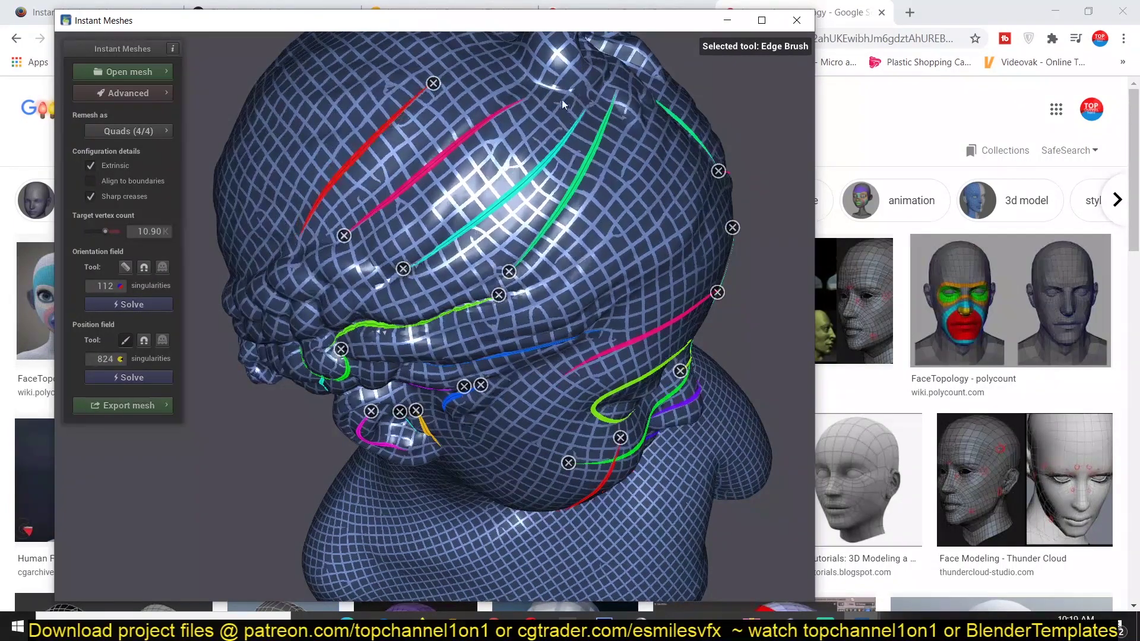
- Draw a short Edge Brush stroke along the base of the topknot
left_click(125, 267)
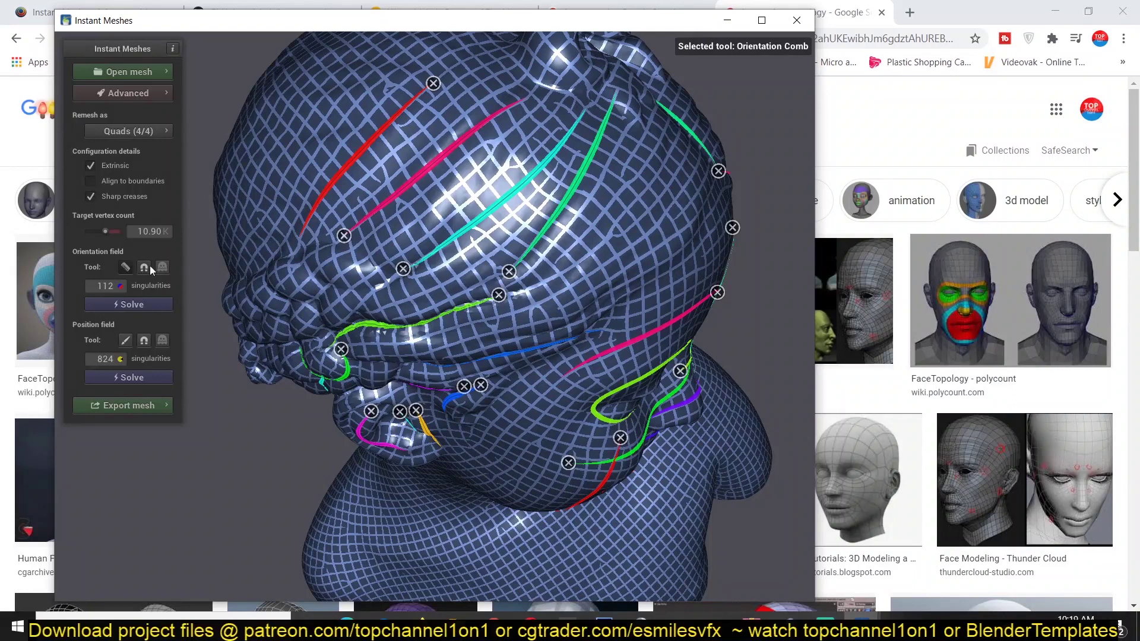
left_click(126, 341)
left_click_drag(549, 136, 549, 138)
left_click(550, 103)
left_click_drag(517, 66, 537, 83)
left_click_drag(514, 141, 571, 172)
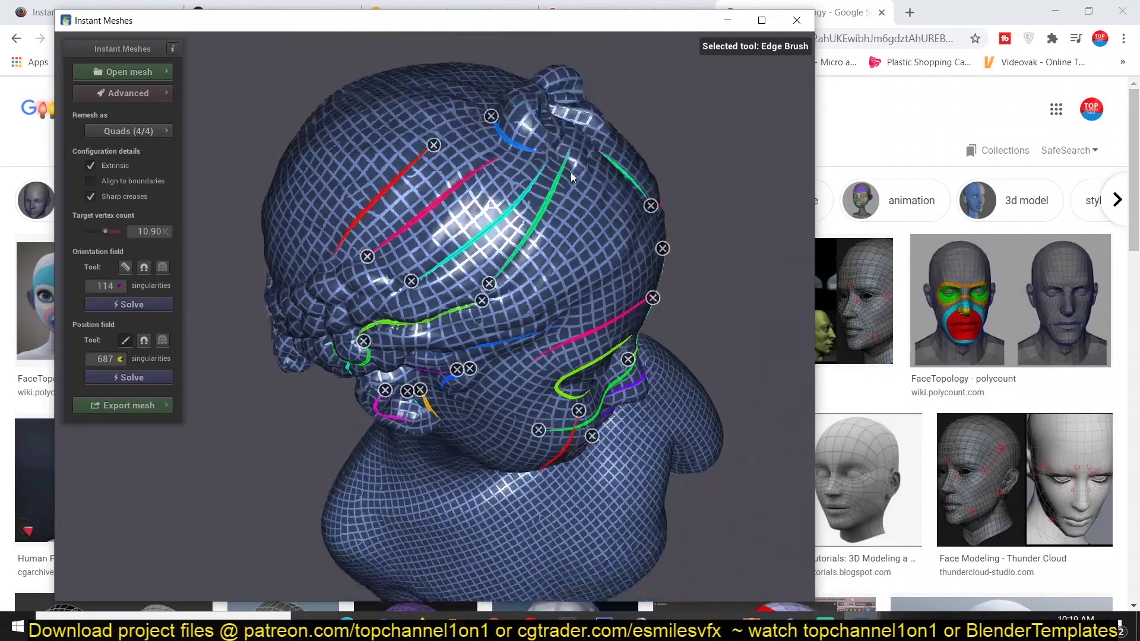
- Draw an Edge Brush stroke from the nose bridge up past the inner corner of the left eye to the brow
scroll(571, 172, "down", 2)
left_click(118, 342)
mouse_move(487, 303)
left_mouse_down()
mouse_move(191, 251)
mouse_move(309, 180)
mouse_move(407, 404)
mouse_move(329, 400)
mouse_move(368, 340)
mouse_move(493, 333)
mouse_move(540, 296)
mouse_move(489, 305)
left_mouse_up()
scroll(489, 305, "up", 5)
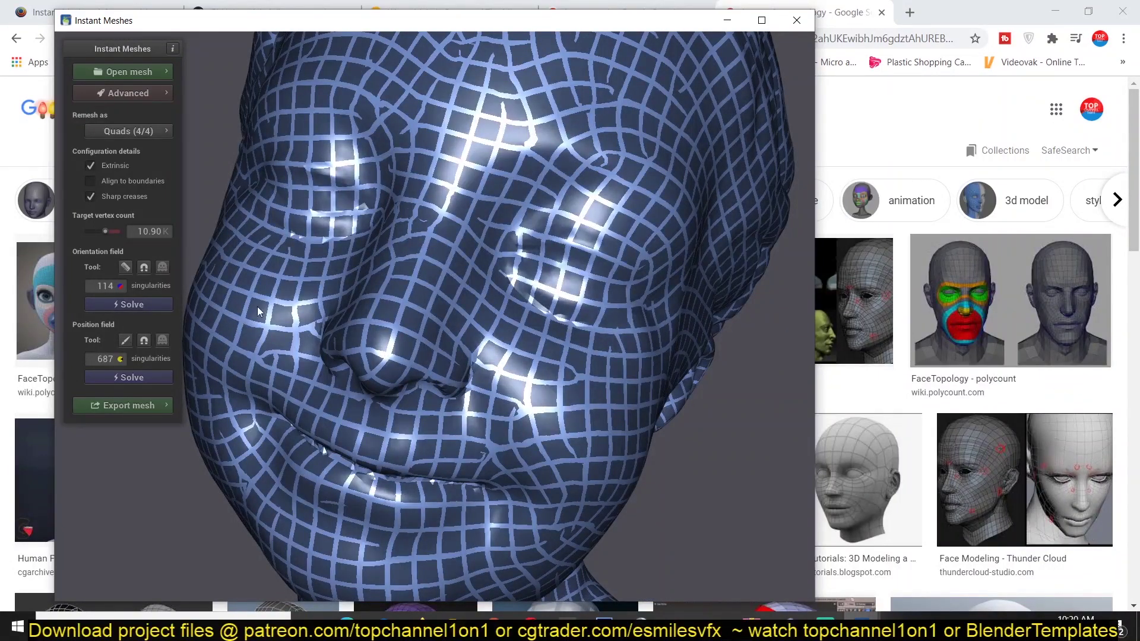
left_click(123, 340)
mouse_move(464, 241)
left_mouse_down()
mouse_move(535, 141)
mouse_move(575, 117)
left_mouse_up()
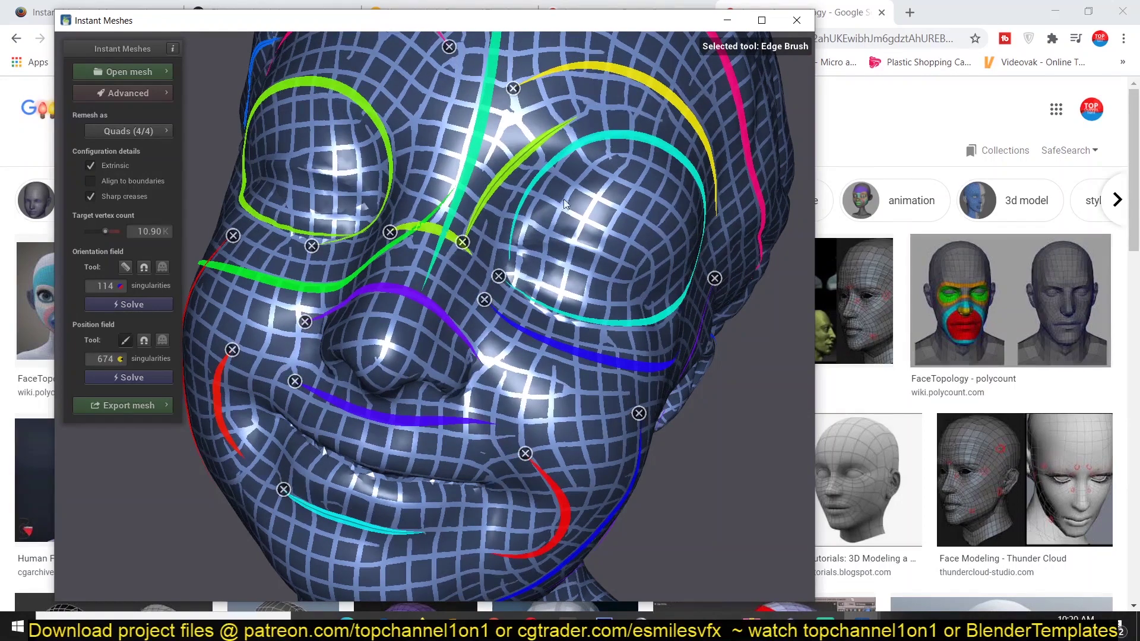
- Draw Edge Brush strokes across the eyelids inside the loops around both eyes
mouse_move(539, 203)
left_mouse_down()
mouse_move(665, 185)
mouse_move(704, 227)
left_mouse_up()
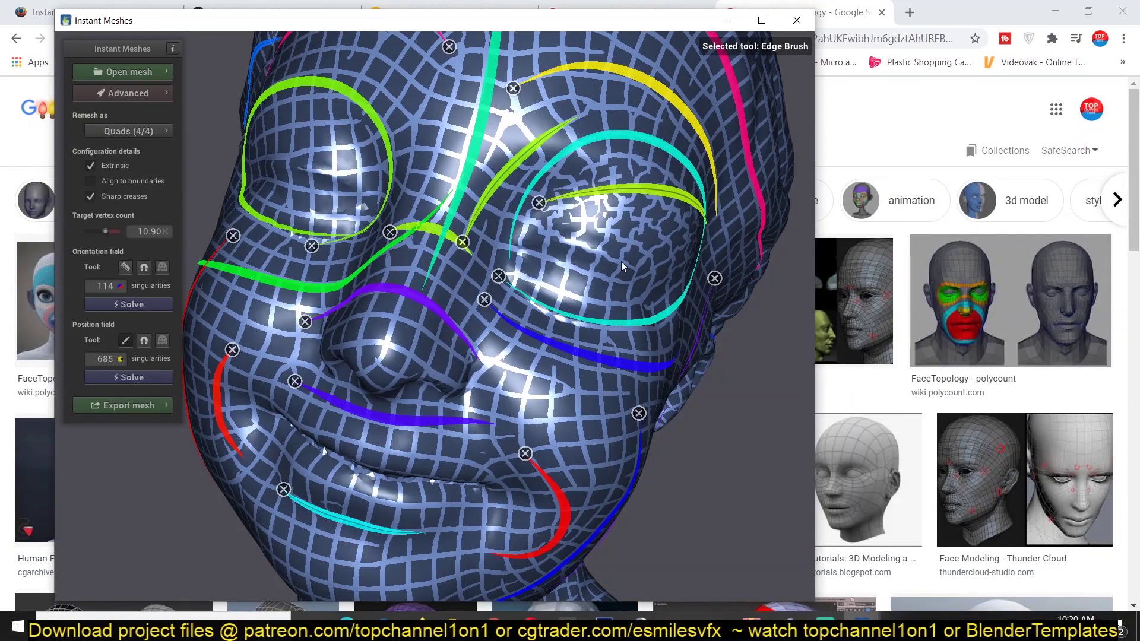
scroll(628, 270, "down", 5)
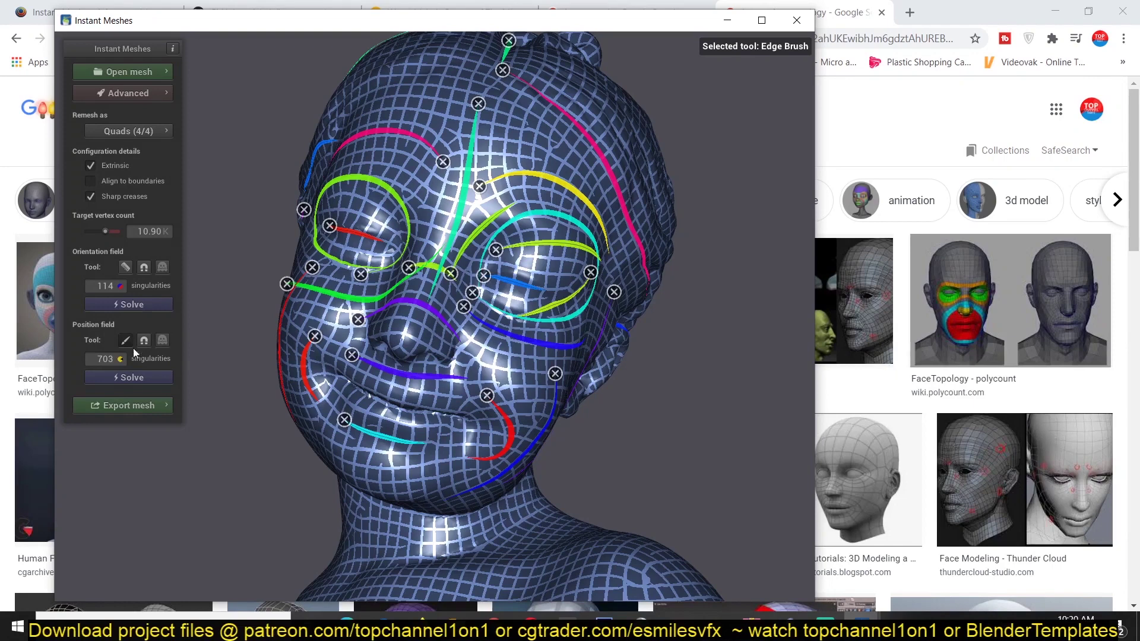
left_click(138, 405)
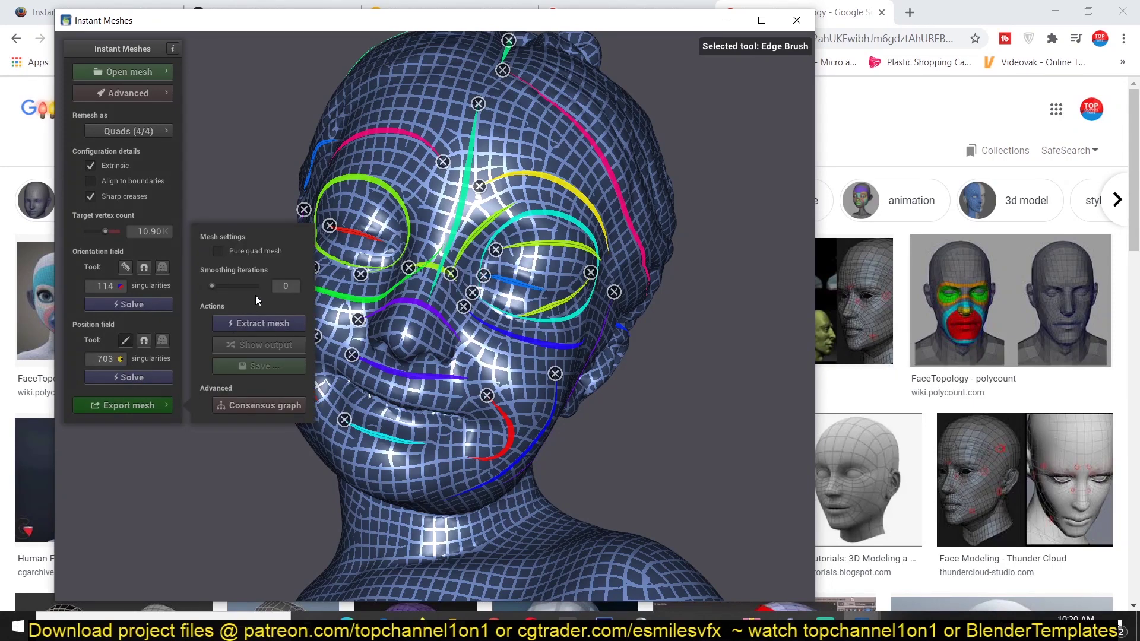
left_click(273, 326)
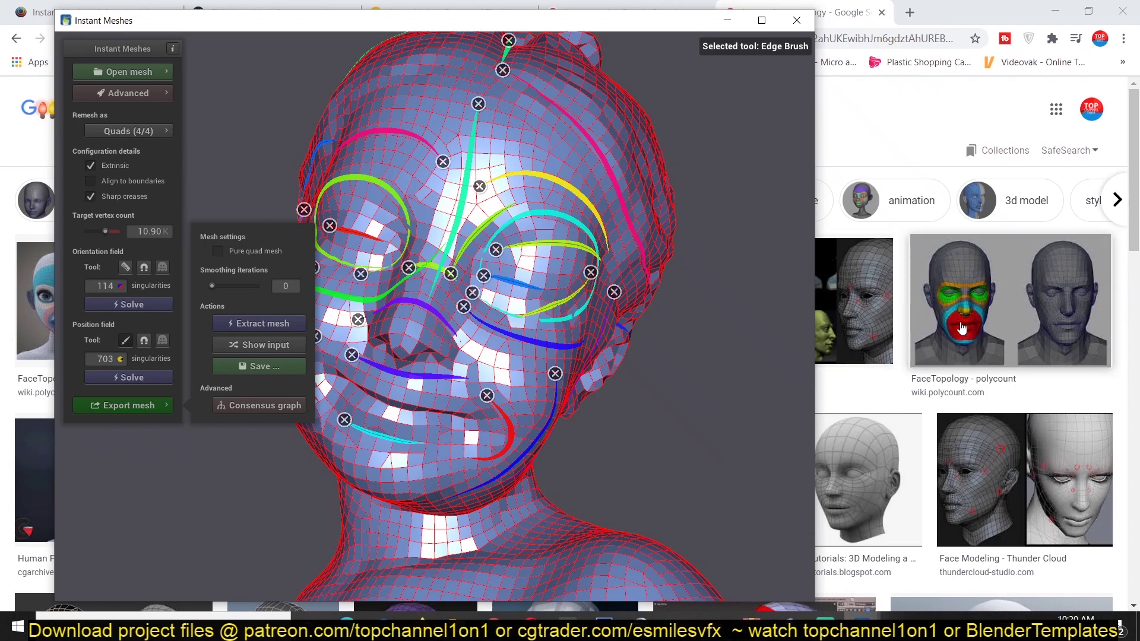
left_click(272, 363)
left_click(444, 432)
left_click(445, 445)
left_click(480, 412)
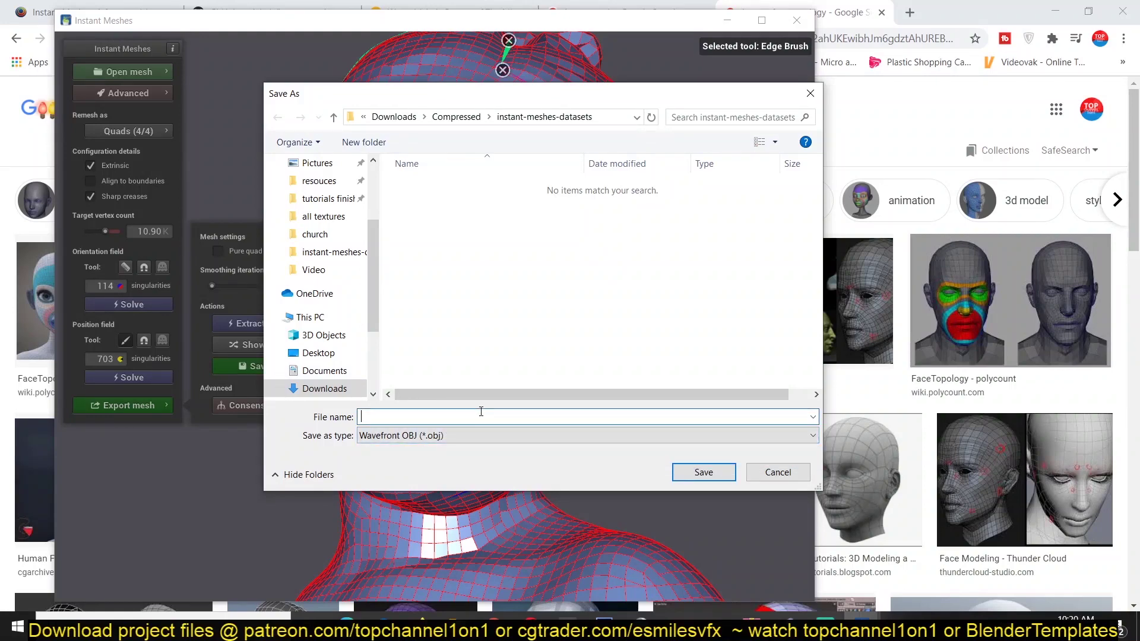
left_click(320, 353)
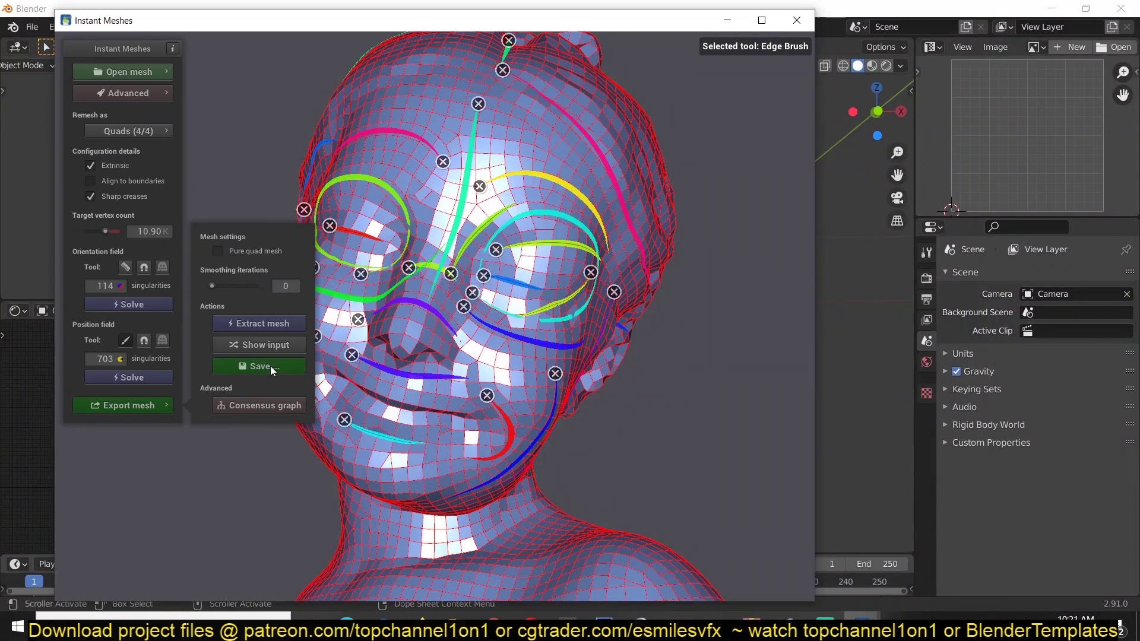
left_click(269, 365)
type("www.obj")
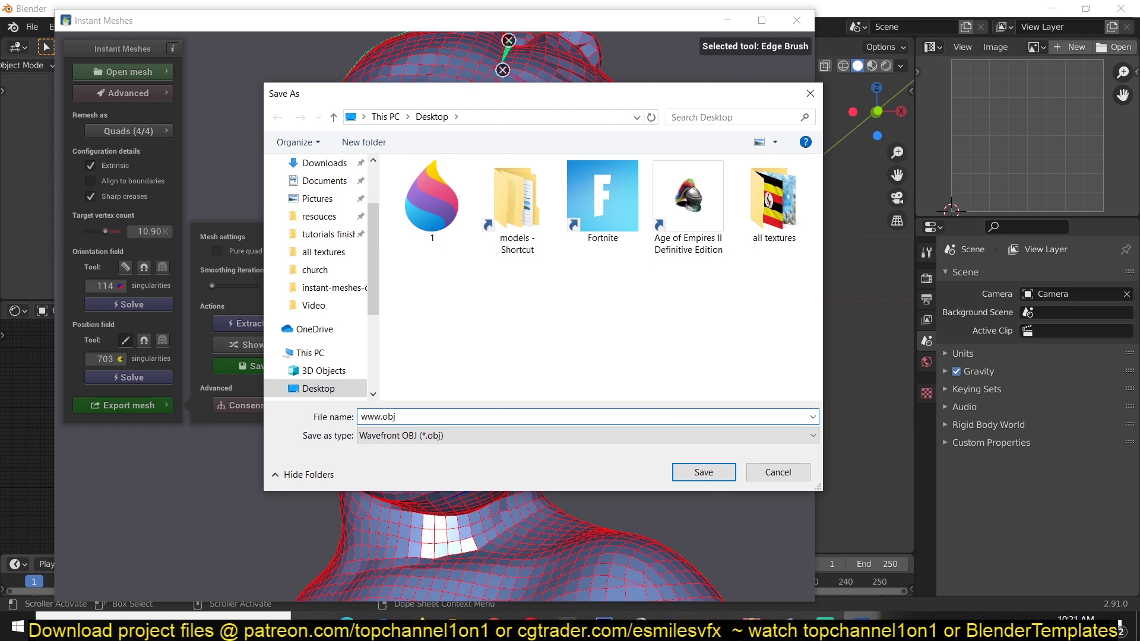
left_click(702, 472)
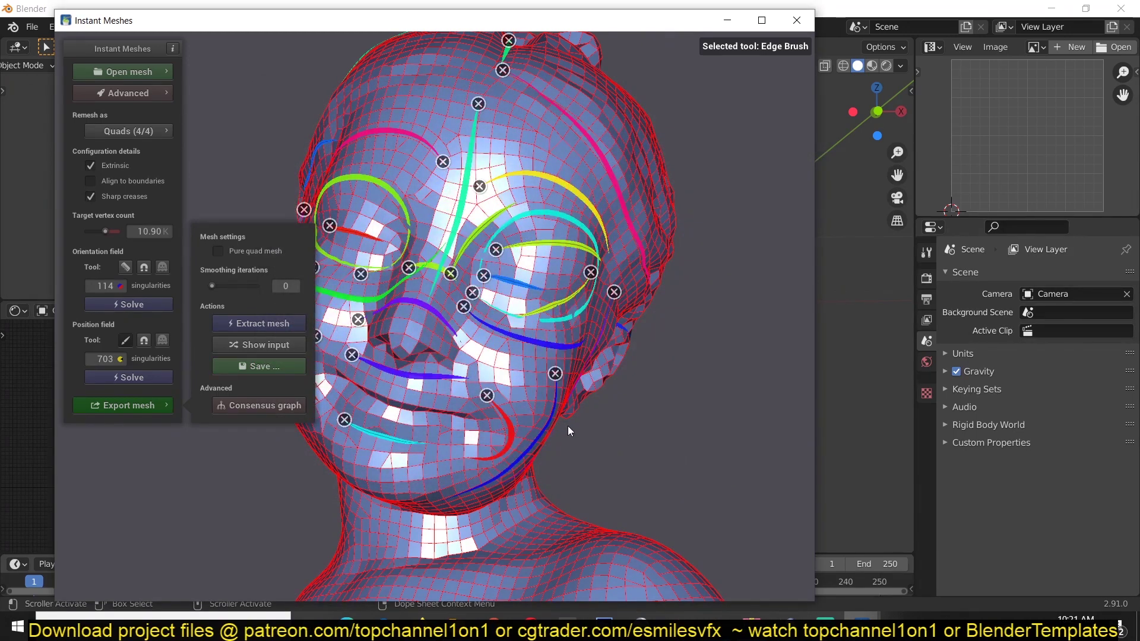
left_click(960, 502)
left_click(32, 27)
mouse_move(76, 229)
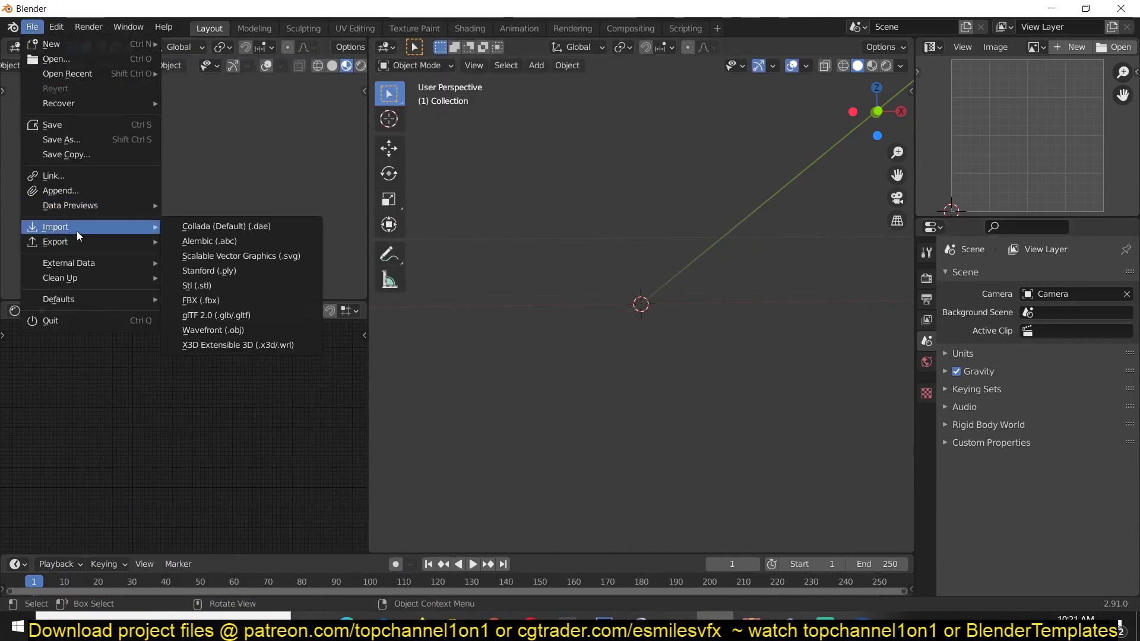
left_click(254, 335)
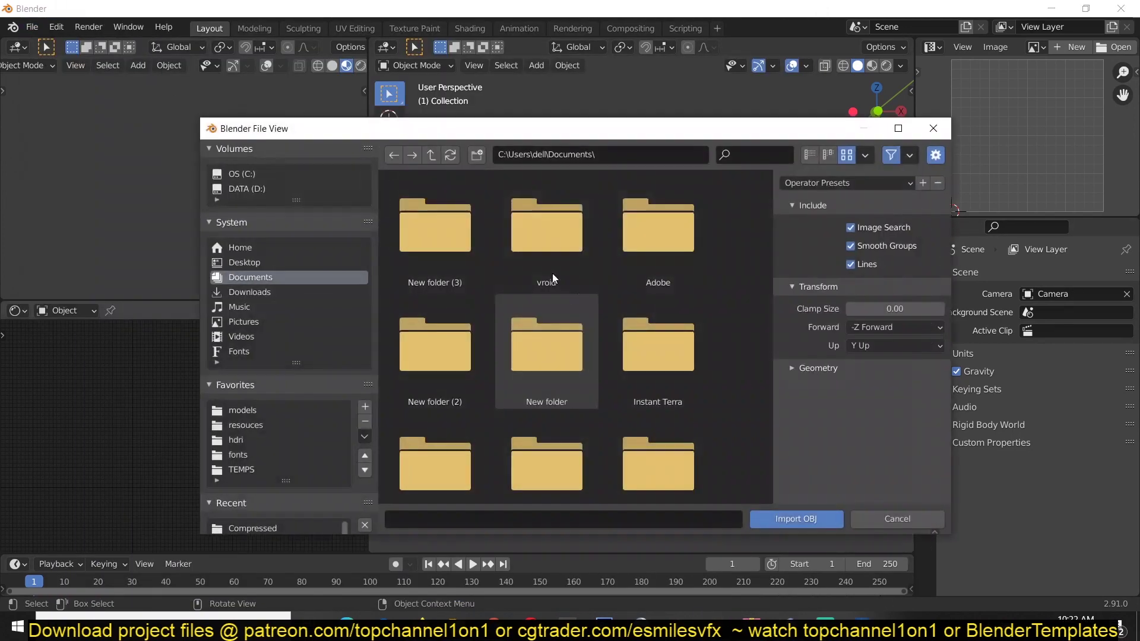
left_click(231, 262)
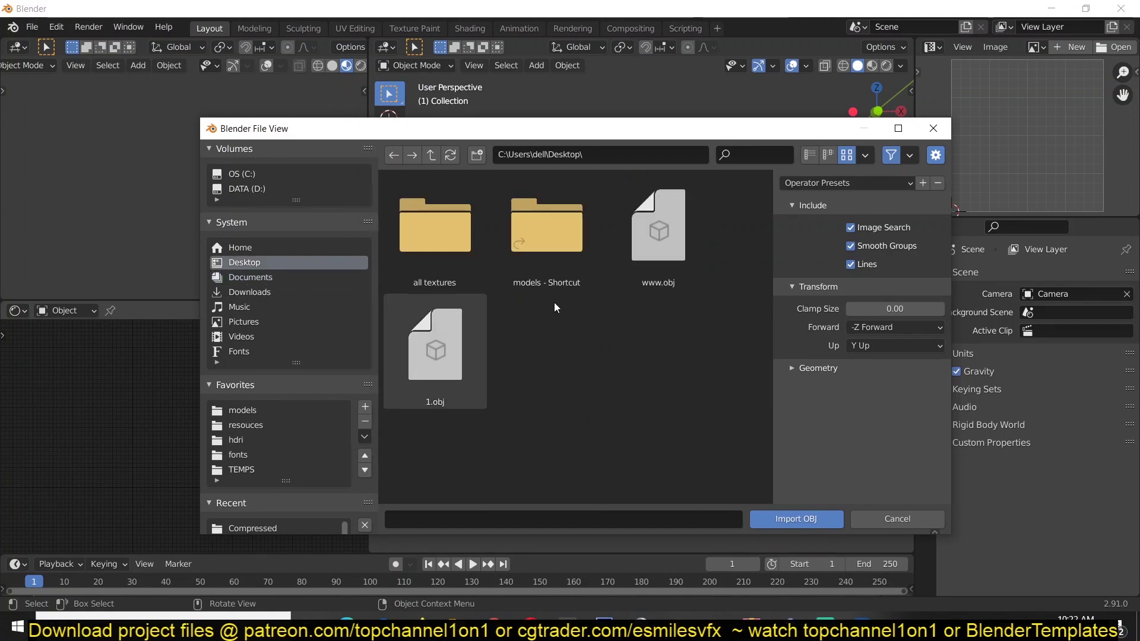
left_click(658, 238)
left_click(795, 519)
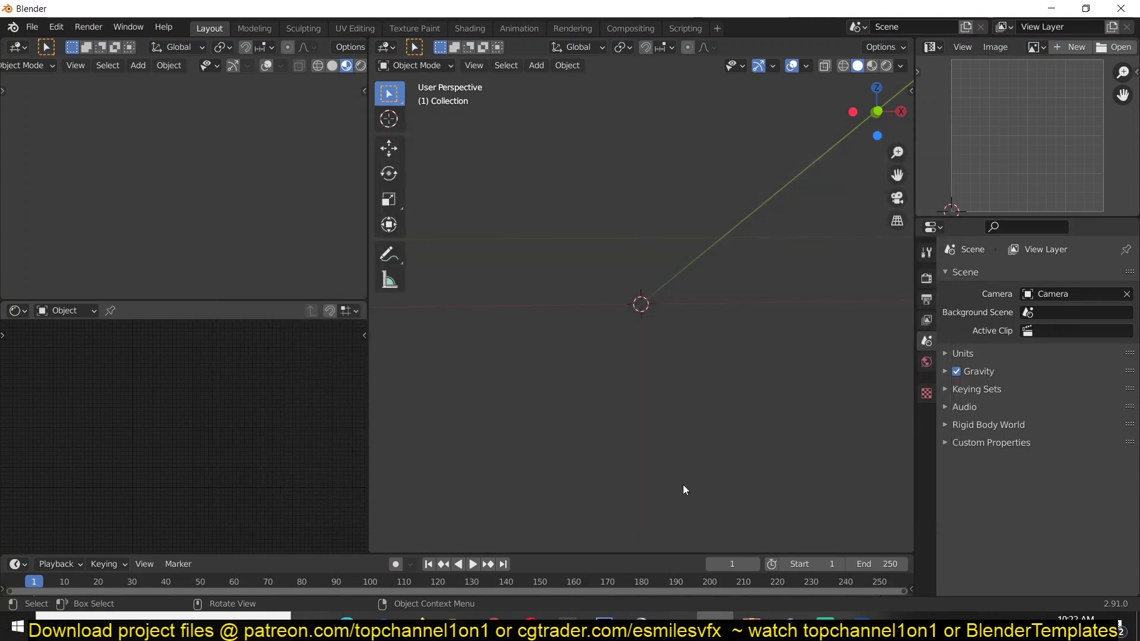
- Apply Shade Smooth to the imported bust
scroll(674, 344, "up", 5)
scroll(630, 321, "down", 3)
middle_click_drag(631, 321, 710, 230)
scroll(710, 229, "up", 4)
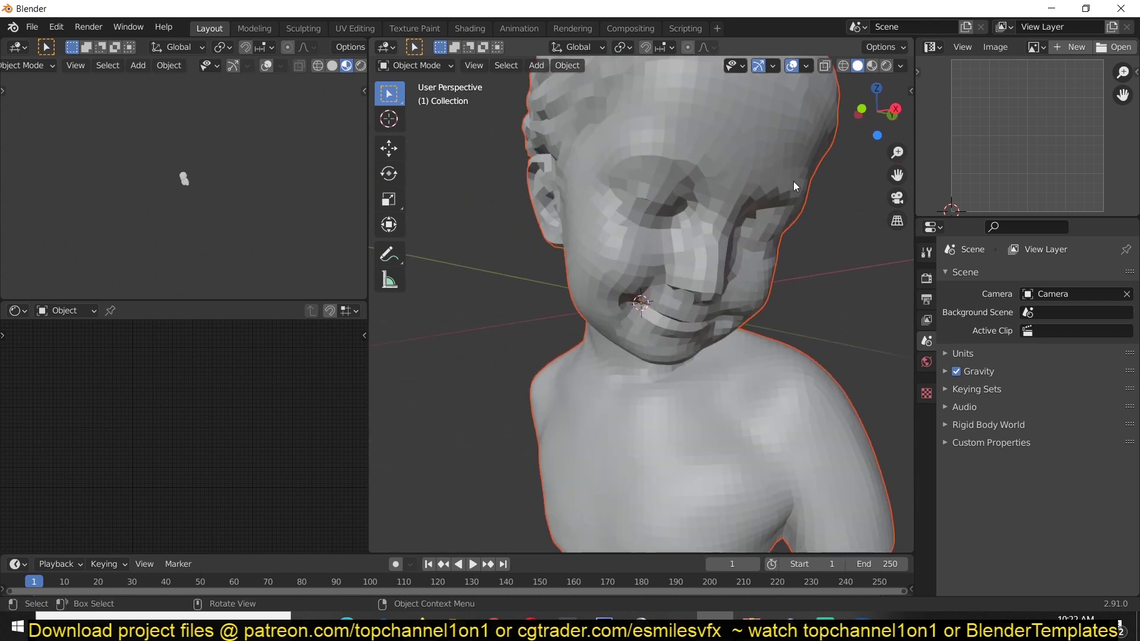
right_click(724, 127)
left_click(725, 127)
scroll(508, 226, "down", 4)
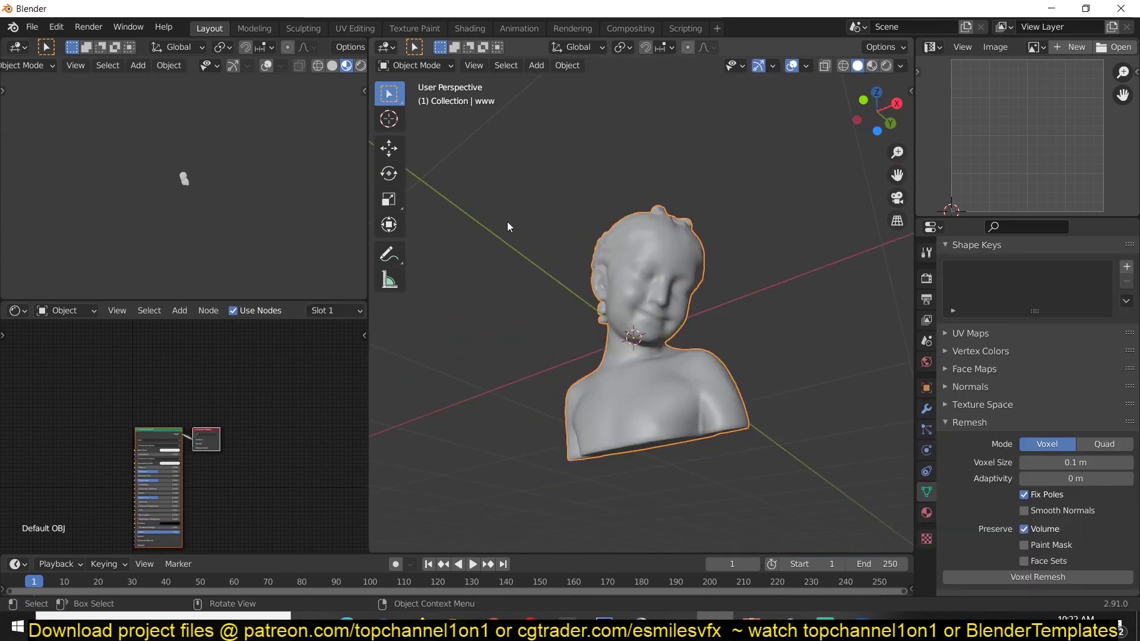
- Import the original bimba bust into the scene beside the retopologized bust
left_click(32, 27)
mouse_move(77, 227)
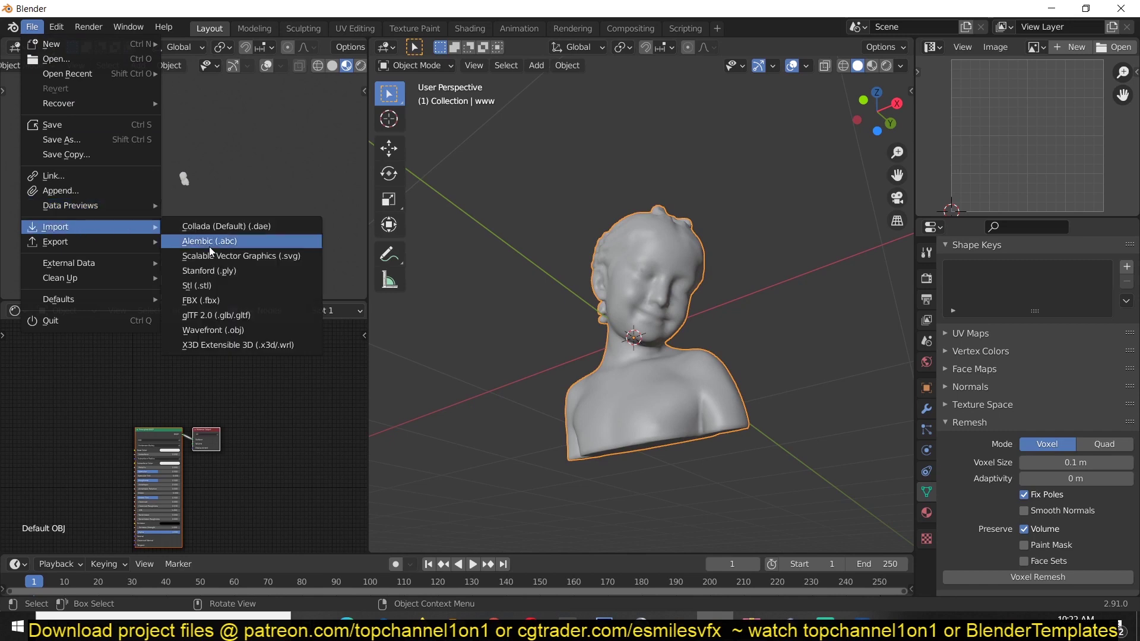
left_click(248, 303)
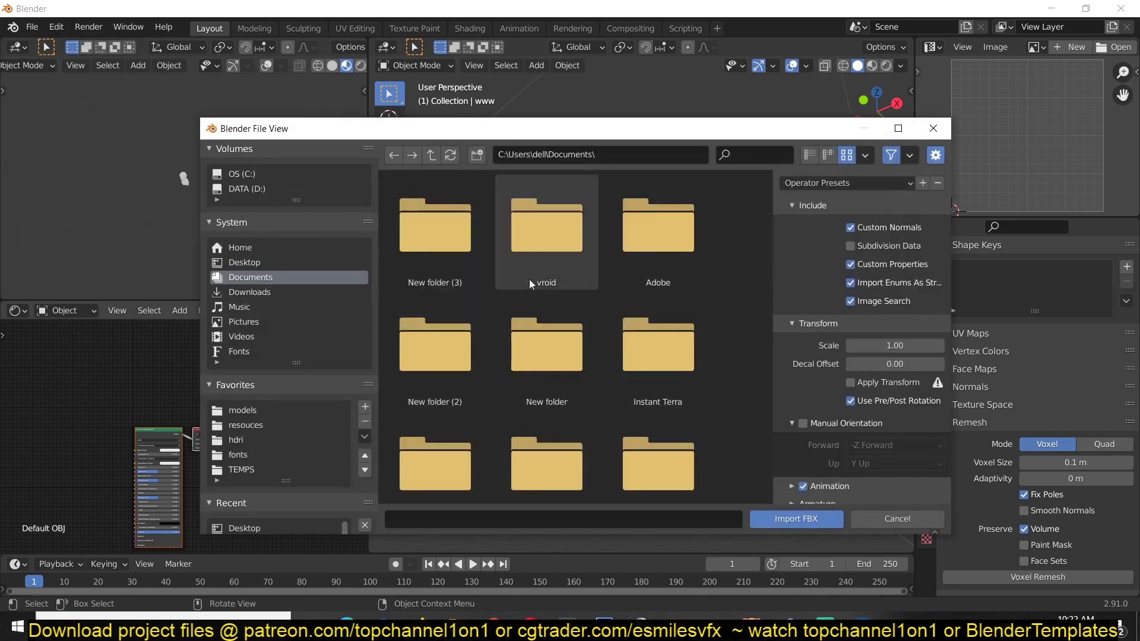
scroll(481, 369, "down", 4)
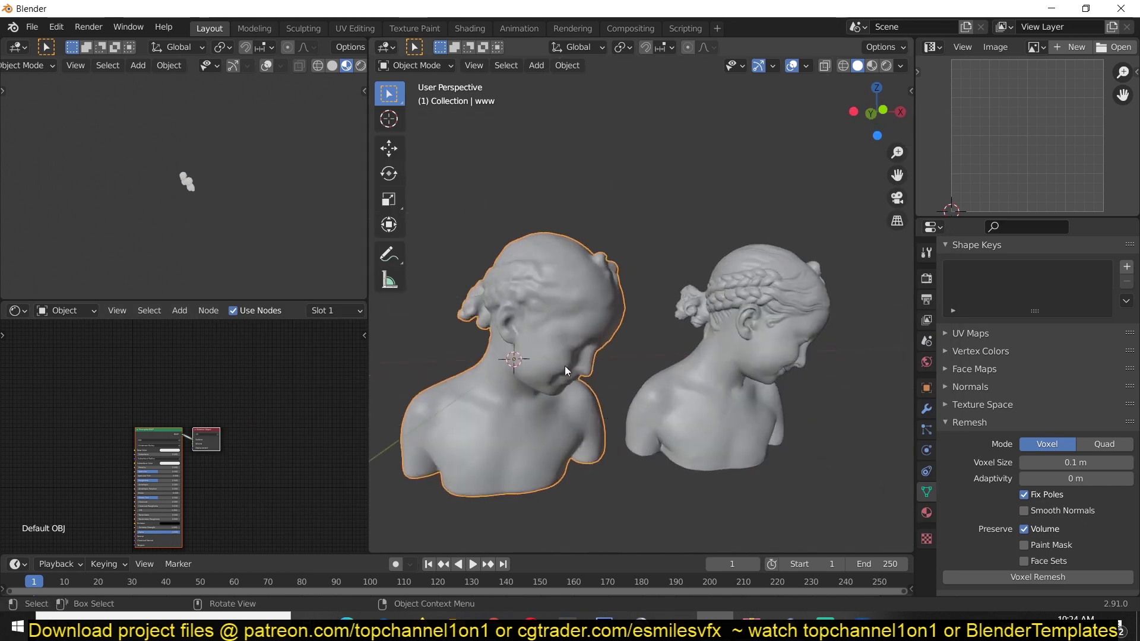
- Select the original bimba bust and compare its face and hair detail with the retopologized bust from several angles
scroll(568, 320, "up", 3)
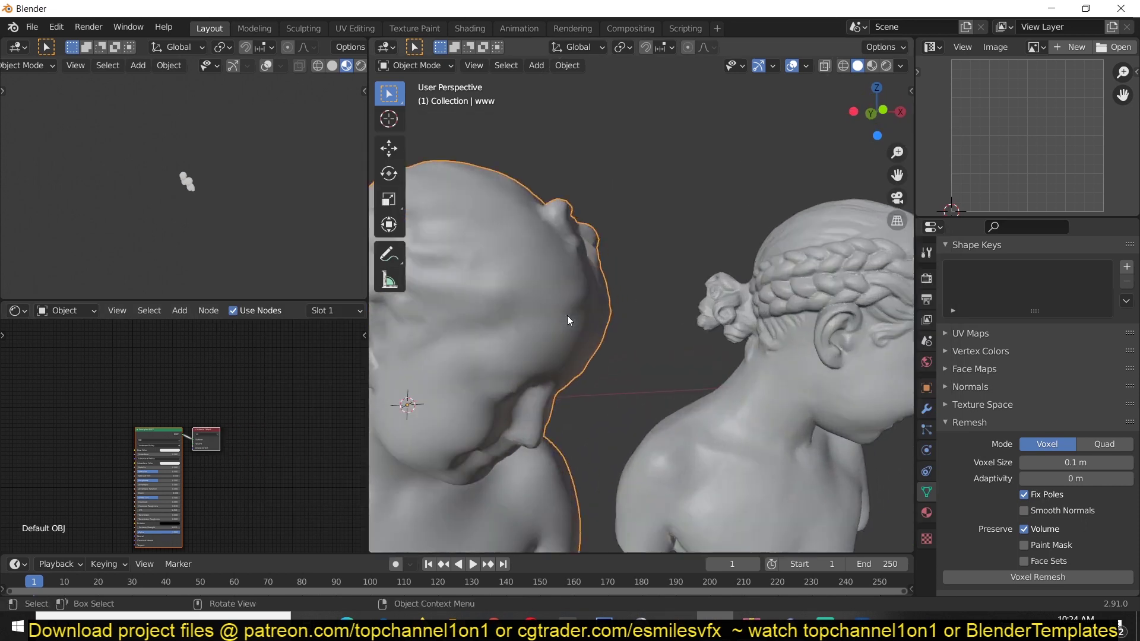
middle_click_drag(790, 356, 777, 333)
left_click(751, 334)
scroll(766, 326, "down", 5)
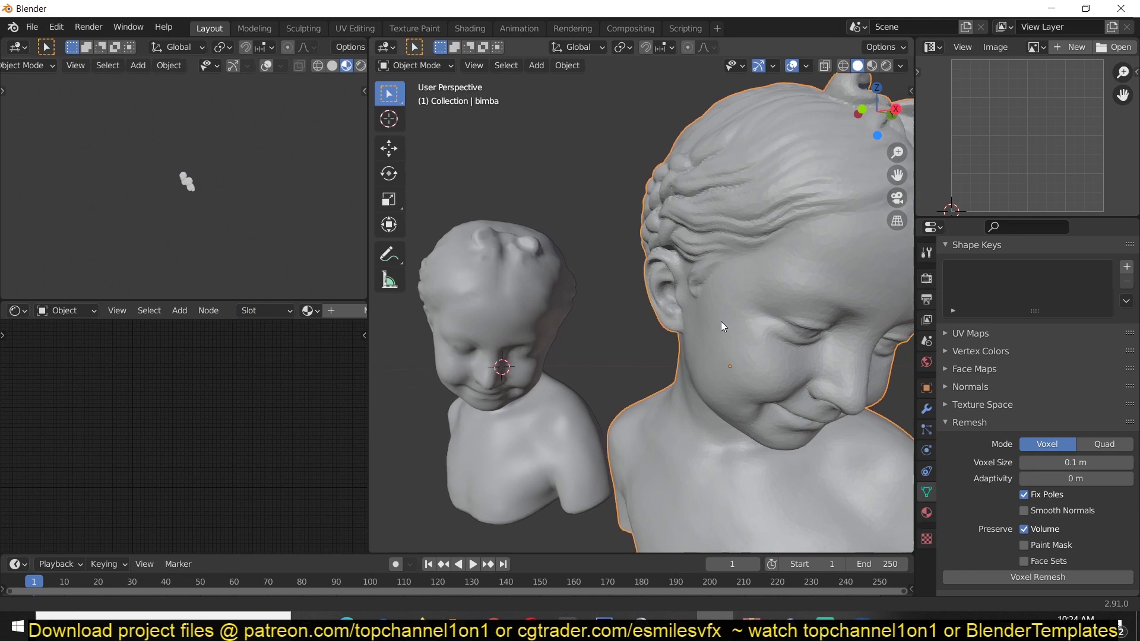
mouse_move(728, 296)
middle_mouse_down()
mouse_move(766, 272)
mouse_move(732, 308)
middle_mouse_up()
scroll(760, 273, "down", 5)
scroll(733, 305, "up", 5)
scroll(657, 337, "down", 3)
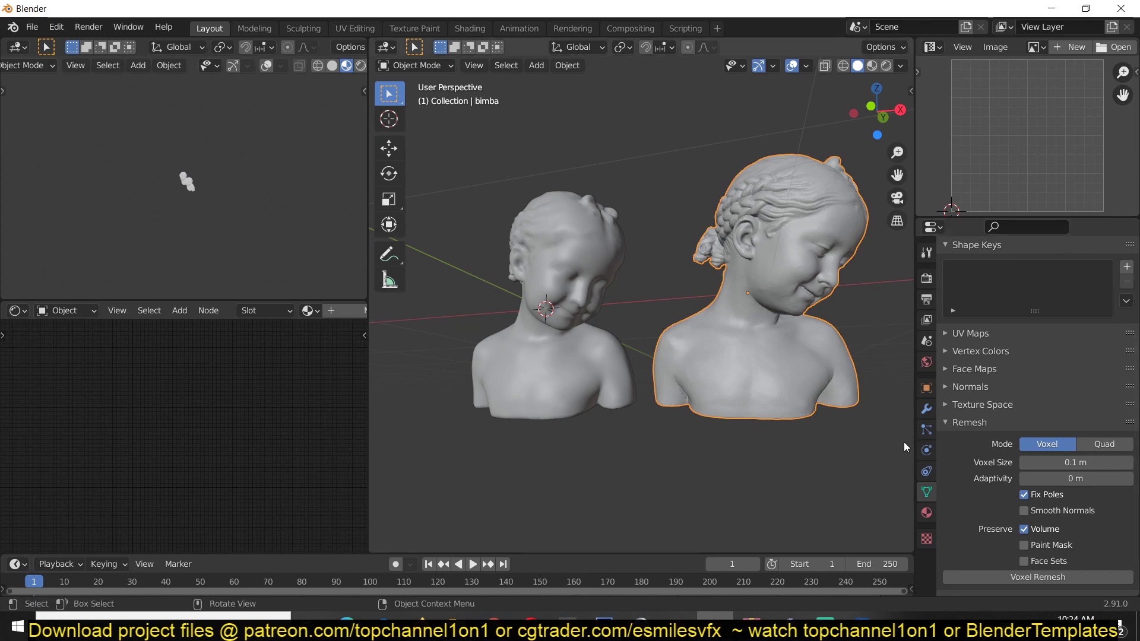
- Add a Remesh modifier to the bimba bust in Sharp mode with an octree depth of 6
left_click(926, 408)
left_click(1089, 273)
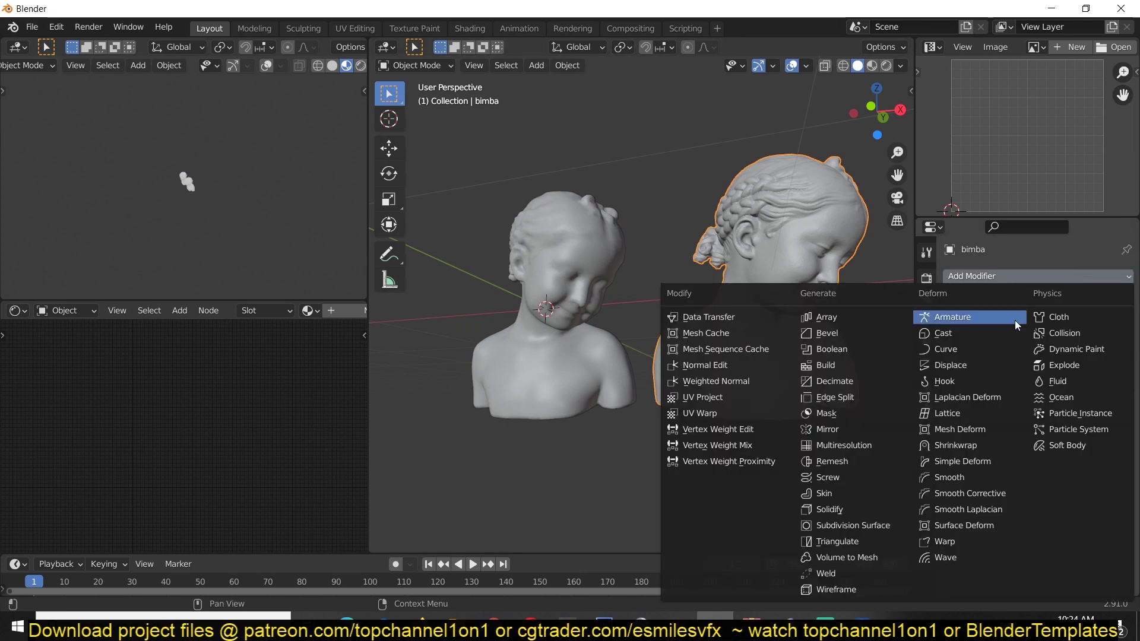
left_click(847, 462)
double_click(1086, 344)
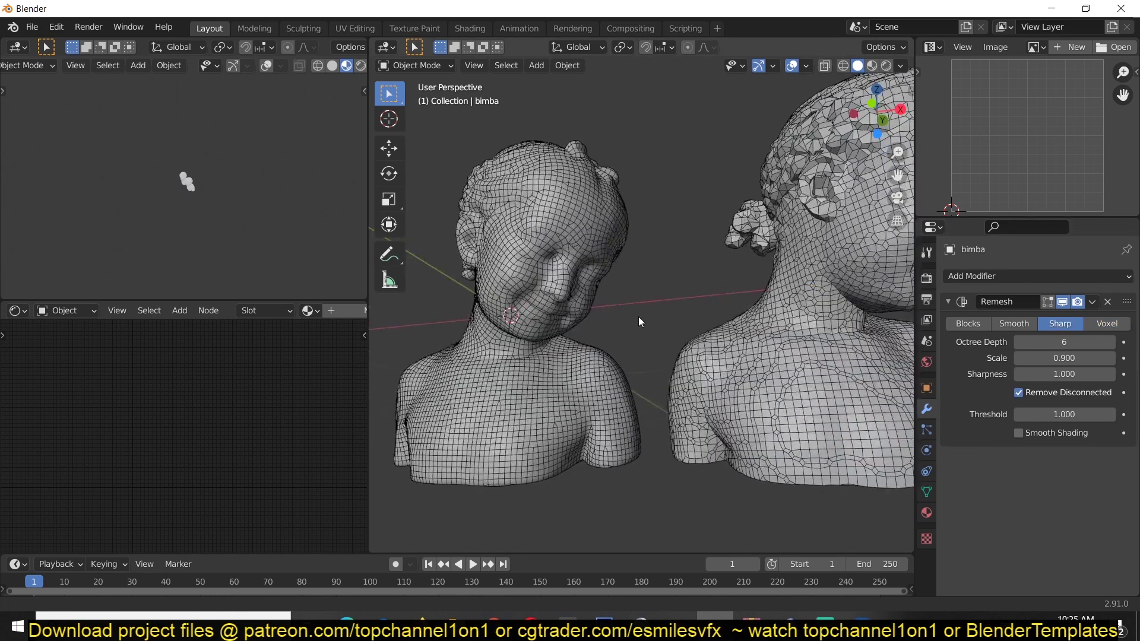
- Try the Remesh modifier's Smooth, Blocks and Voxel modes on the bimba bust, using a voxel size of 0.01 m
middle_click_drag(641, 321, 704, 368)
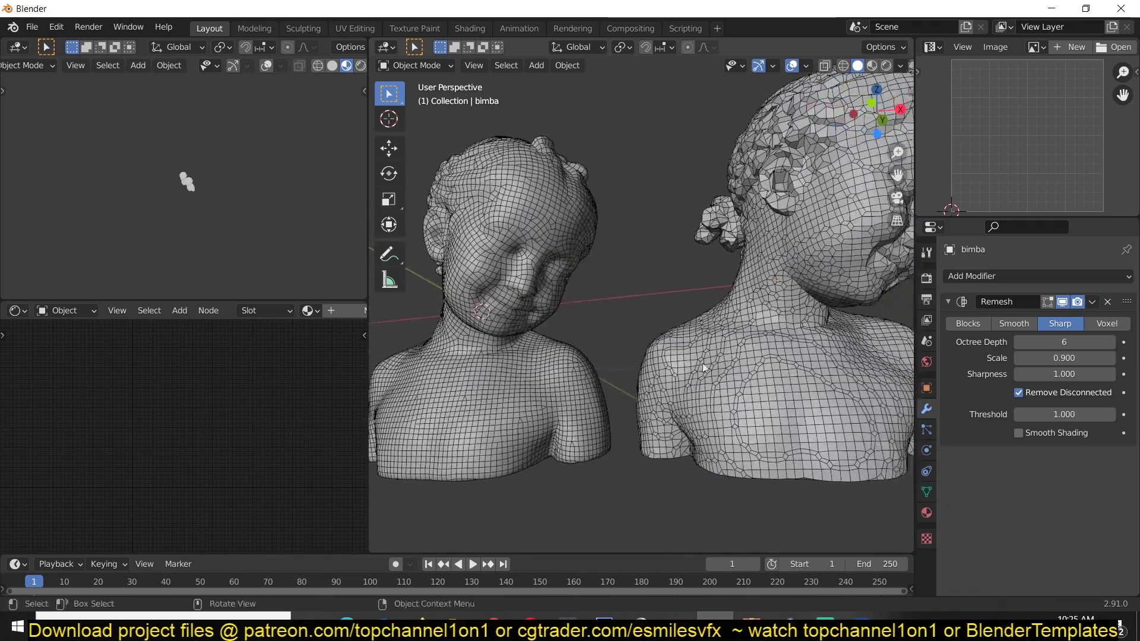
left_click(1015, 327)
middle_click_drag(742, 267, 783, 285)
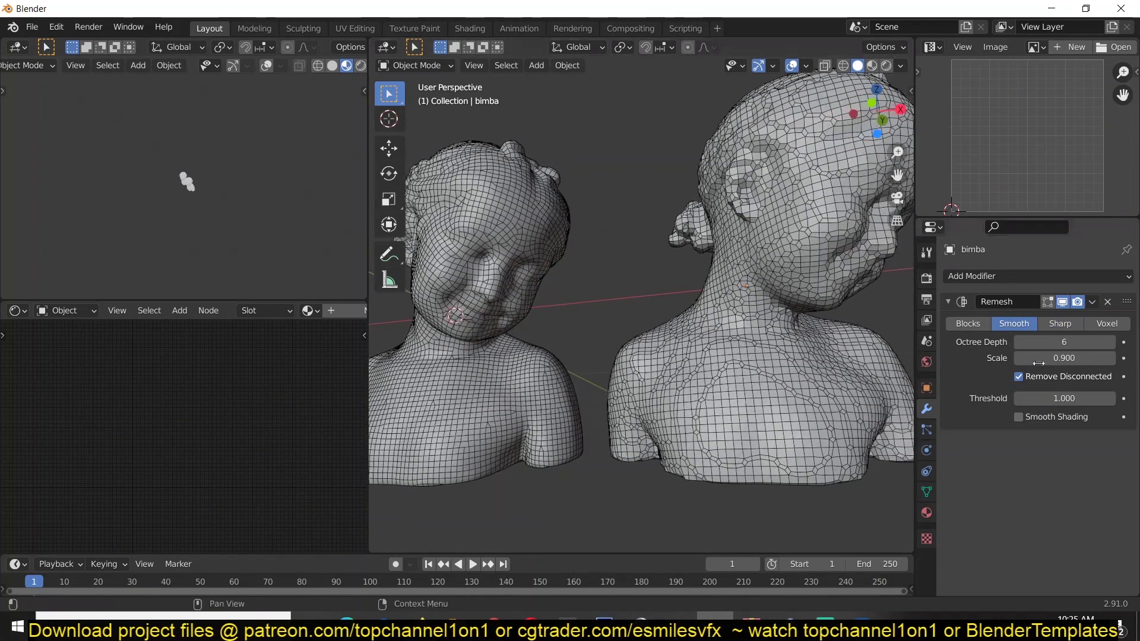
left_click(978, 327)
left_click(1107, 323)
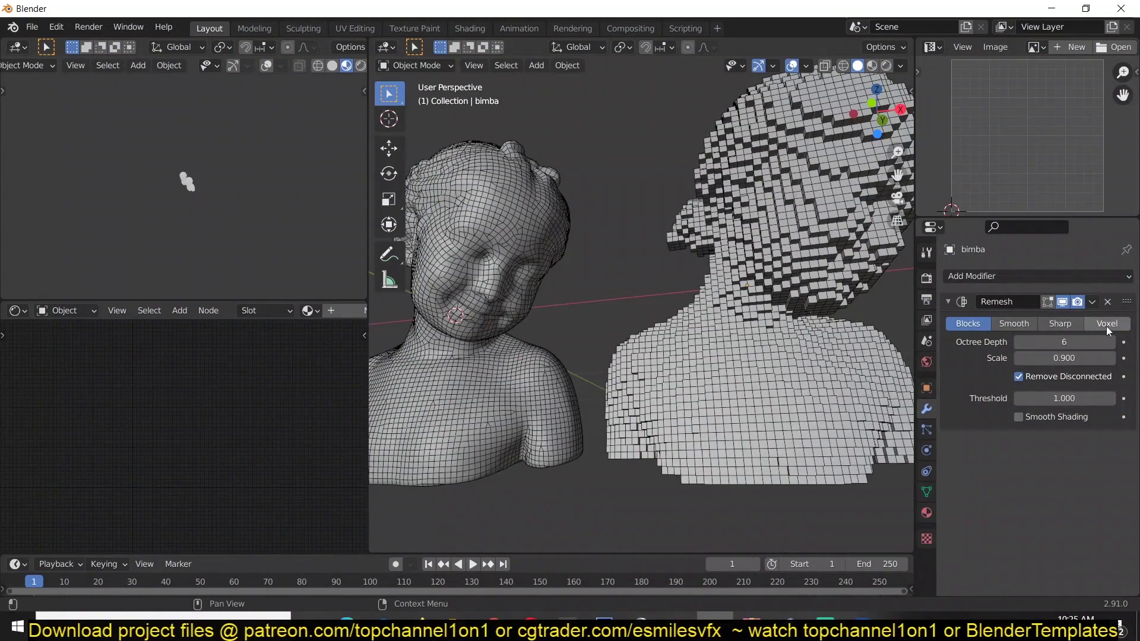
middle_click_drag(704, 417, 754, 298)
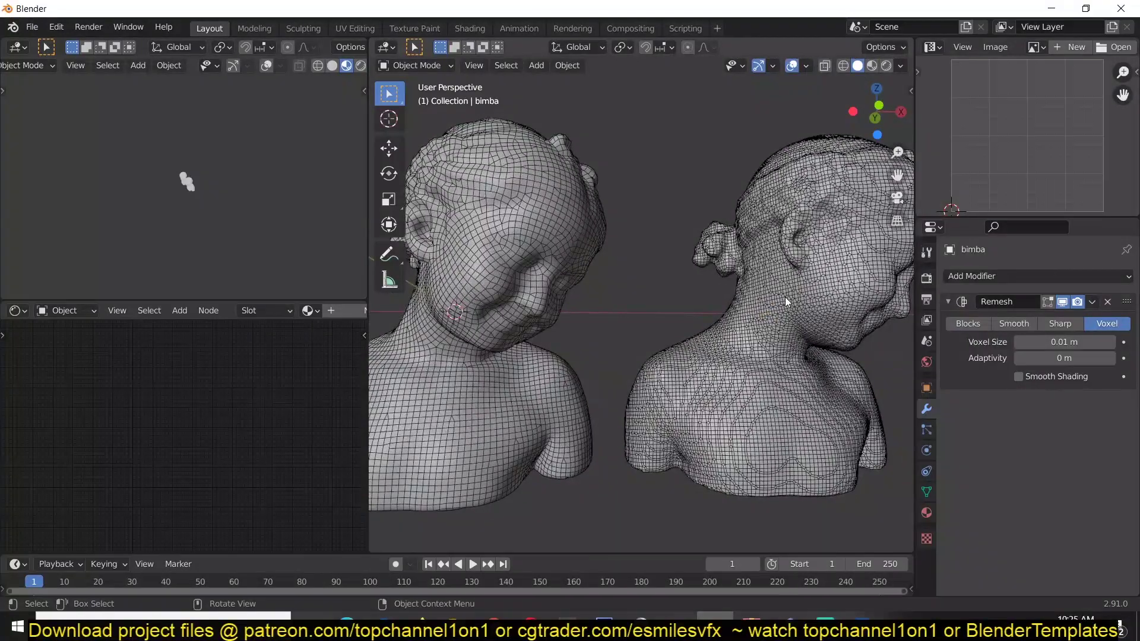
- Hide the viewport overlays to compare both surfaces and apply Shade Smooth to the bimba bust
left_click(792, 66)
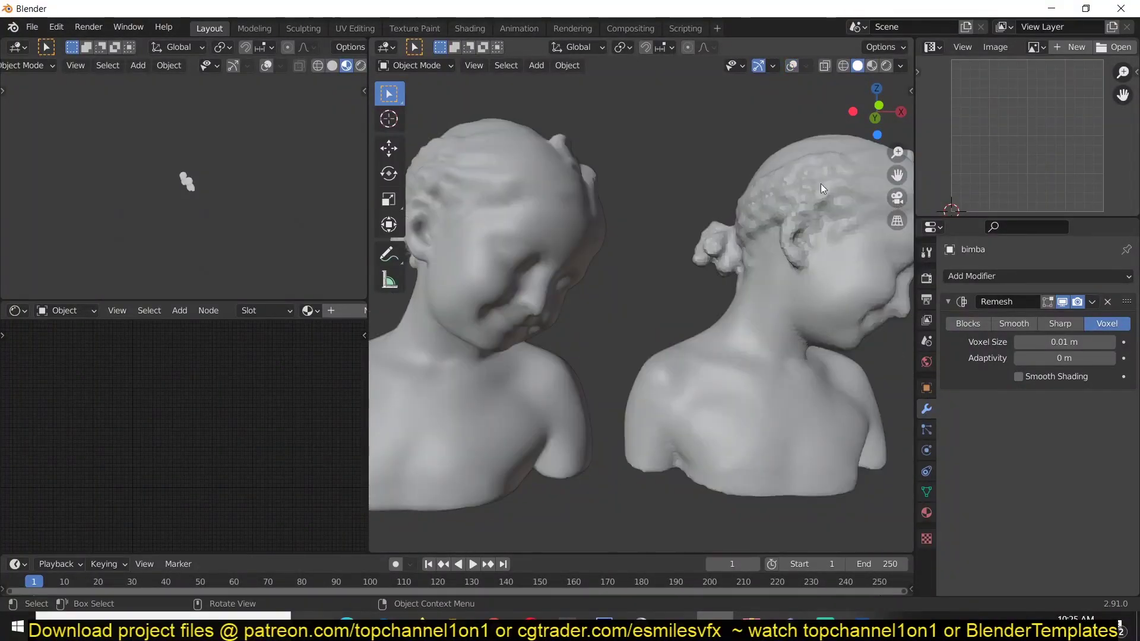
middle_click_drag(591, 297, 725, 315)
right_click(770, 297)
left_click(772, 298)
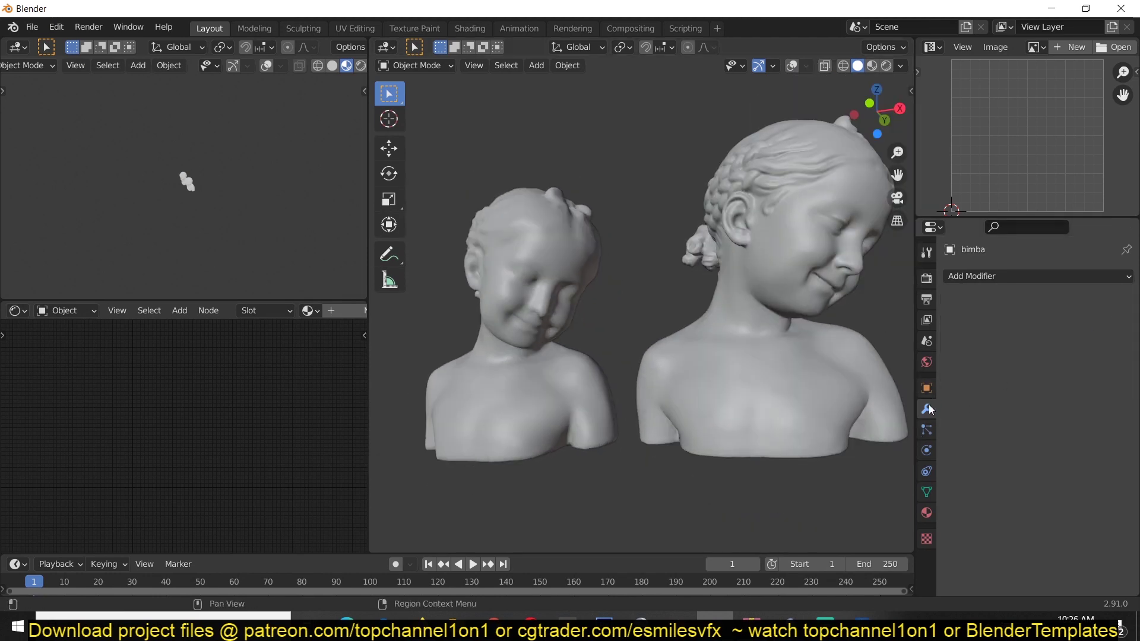
- Run QuadriFlow Remesh on the bimba bust in Faces mode with 4000 faces and paint symmetry enabled
left_click(926, 388)
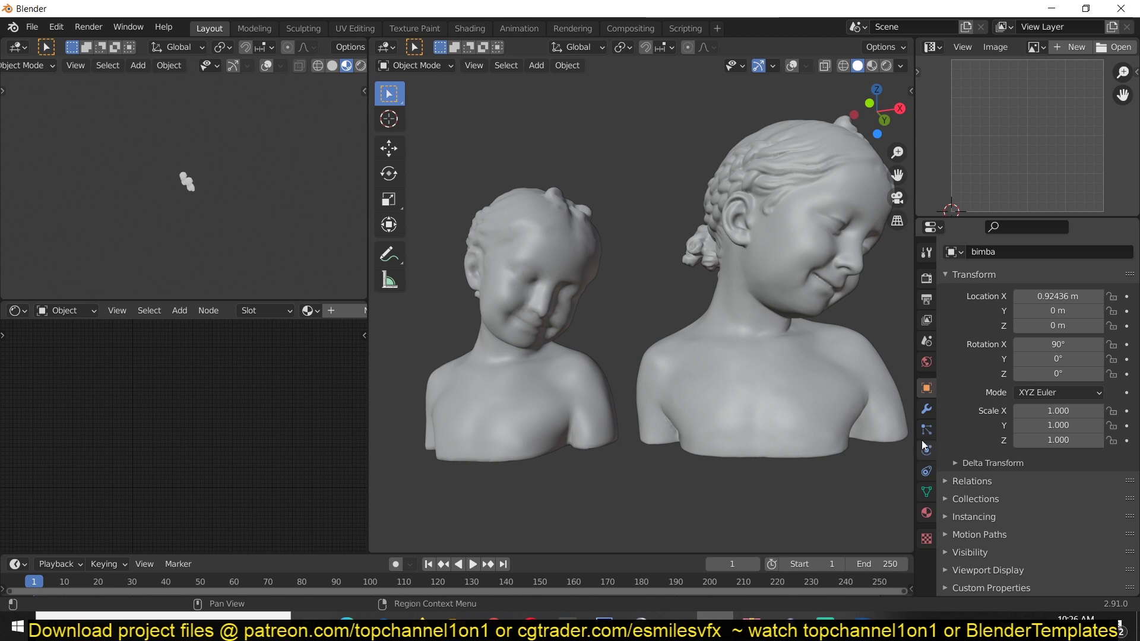
left_click(926, 491)
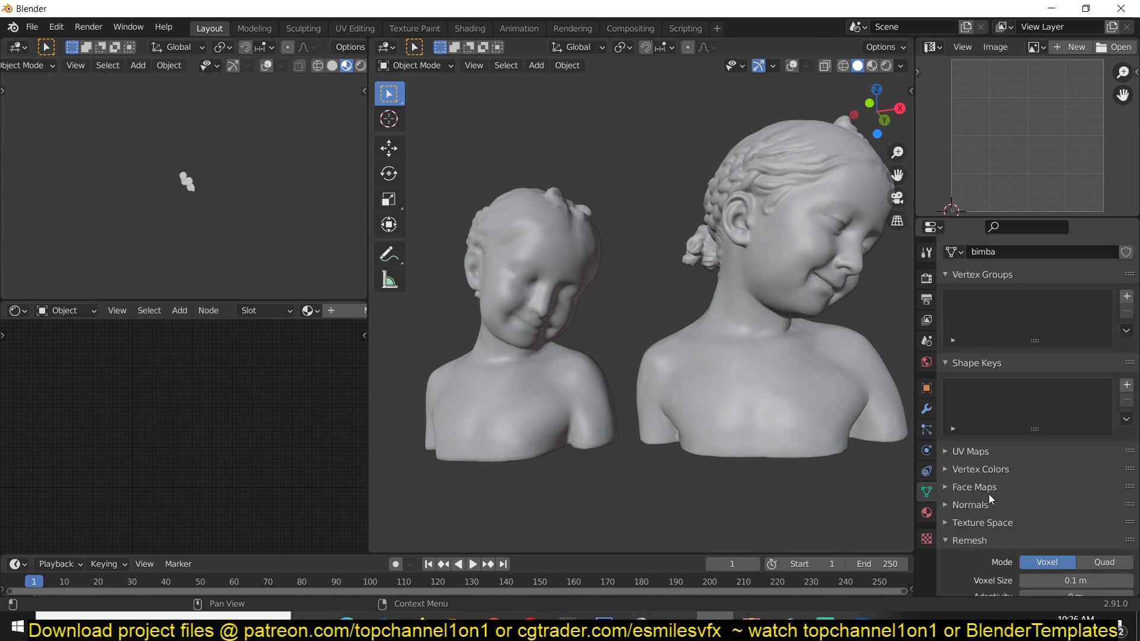
scroll(995, 545, "down", 5)
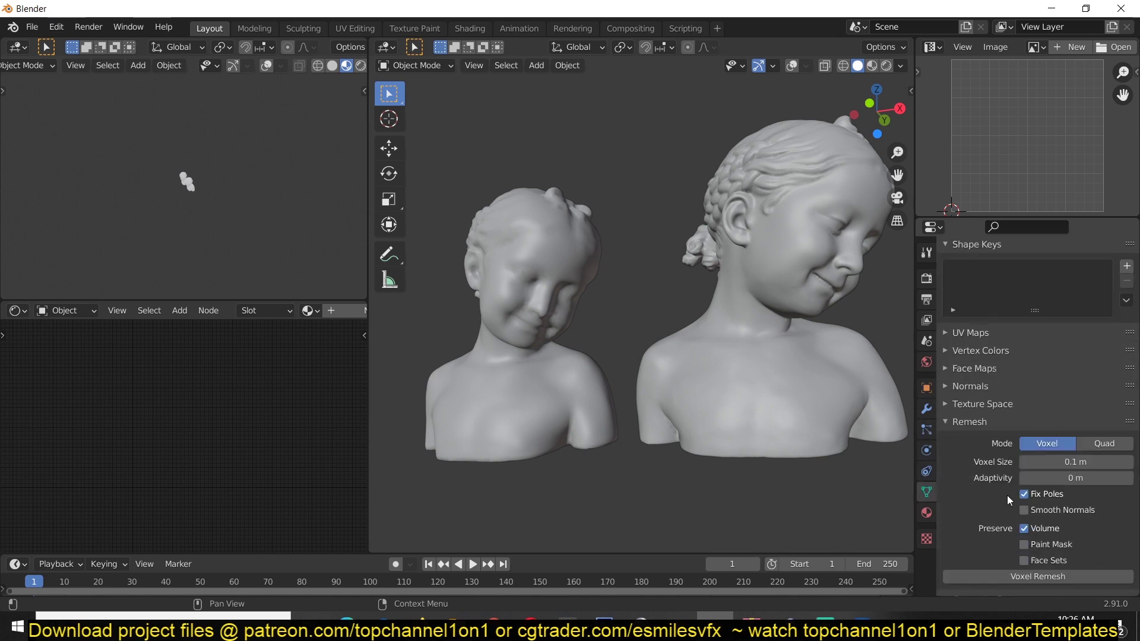
left_click(1103, 437)
left_click(1054, 528)
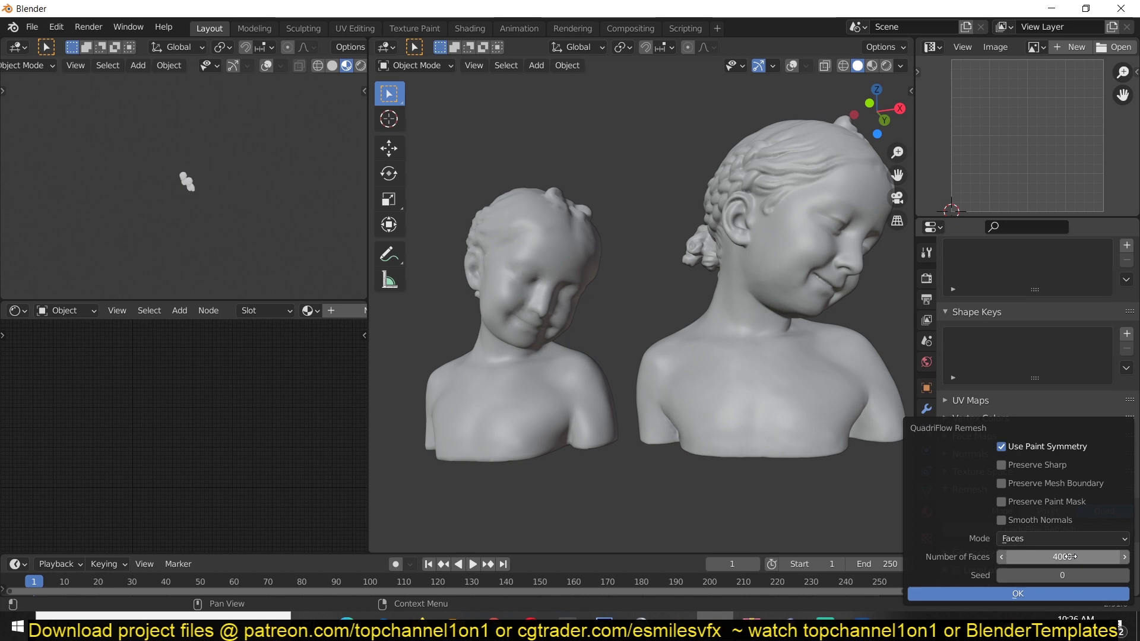
left_click(1017, 594)
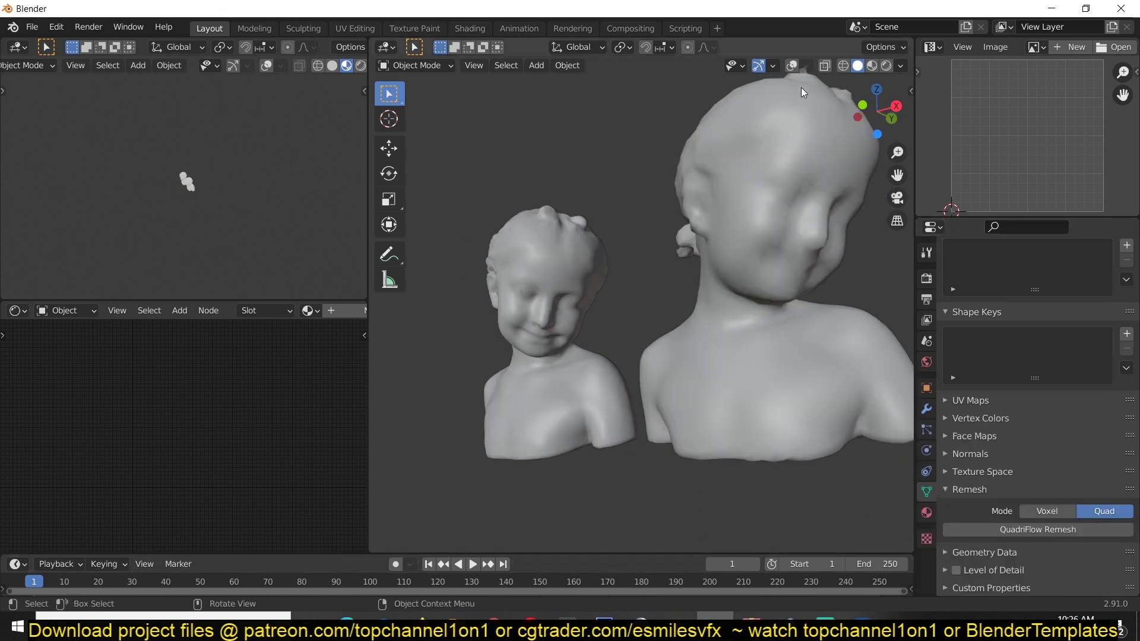
- Show the viewport overlays again and compare the face wireframes of the QuadriFlow and Instant Meshes busts
left_click(793, 66)
middle_click_drag(755, 295, 657, 297)
left_click(630, 357)
scroll(552, 362, "down", 4)
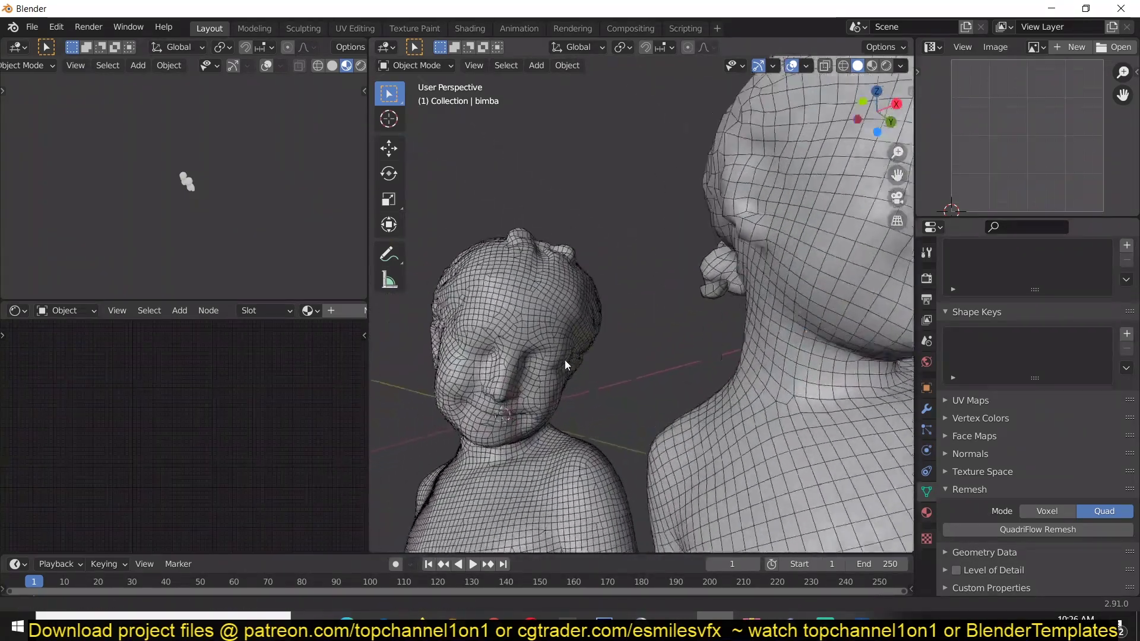
scroll(549, 362, "down", 2)
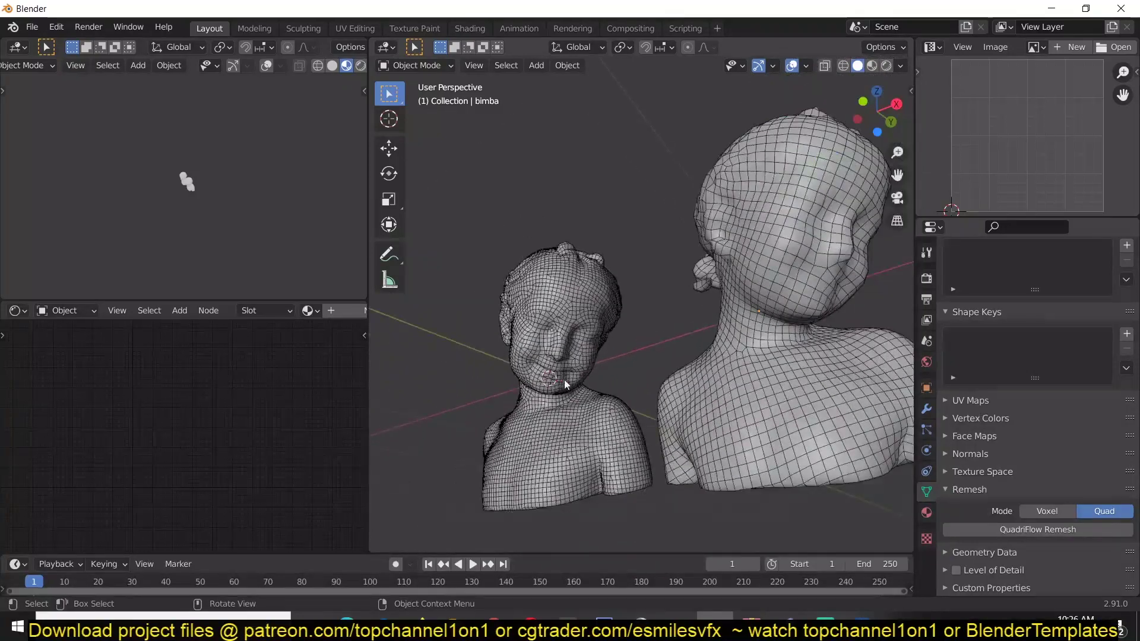
- Select the www and bimba busts in turn to compare their quad density and facial detail, leaving both deselected
middle_click_drag(547, 364, 565, 379)
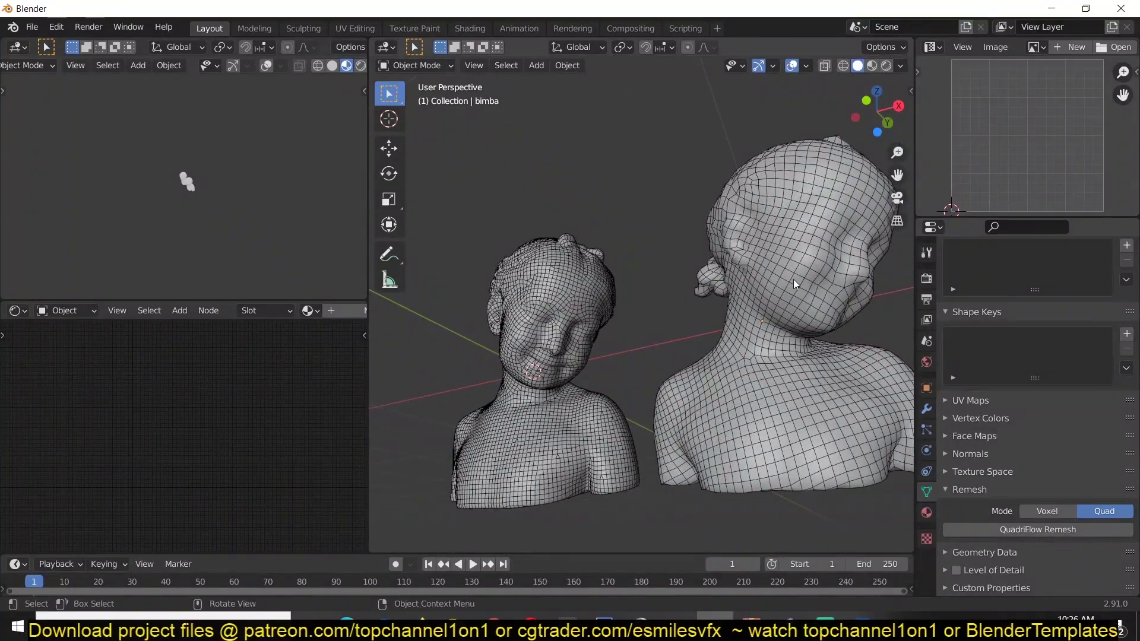
left_click(561, 371)
left_click(637, 328)
left_click(580, 337)
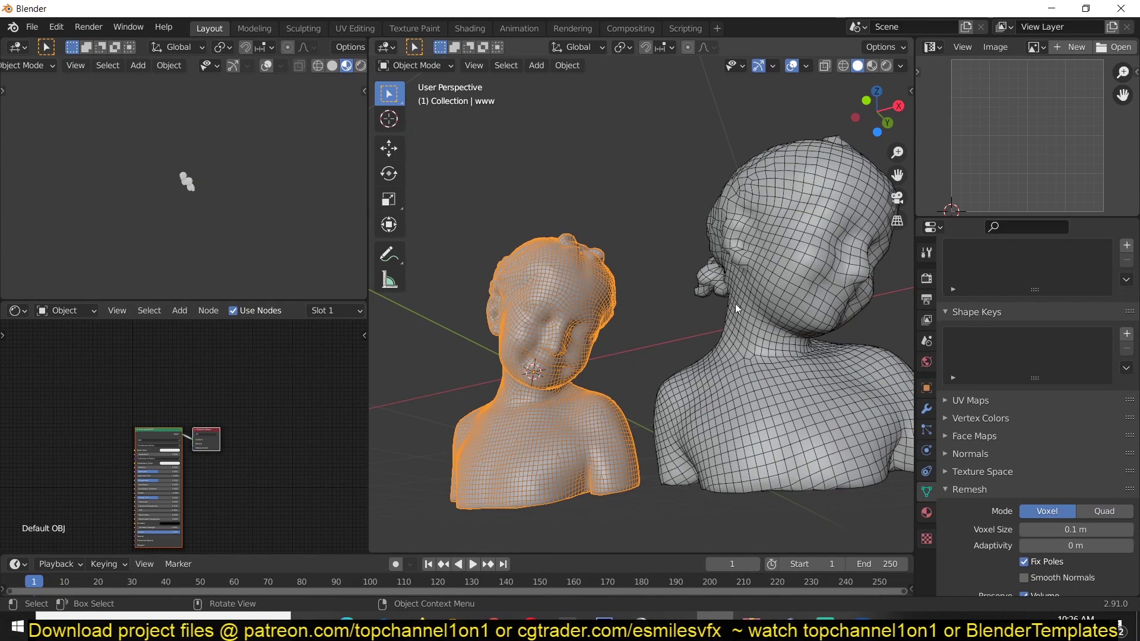
left_click(806, 288)
left_click(567, 326)
left_click(692, 365)
- Examine the edge flow of both remeshed busts from the side and front, including a close look at the bimba bust's face
middle_click_drag(691, 365, 770, 430)
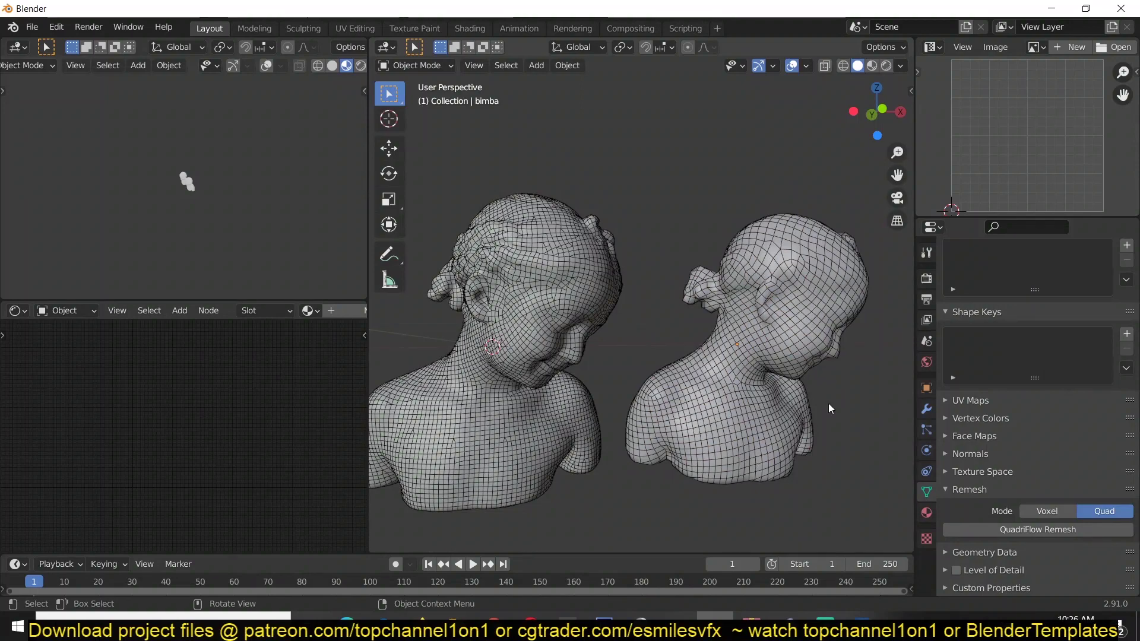
mouse_move(734, 427)
middle_mouse_down()
mouse_move(766, 418)
mouse_move(750, 421)
middle_mouse_up()
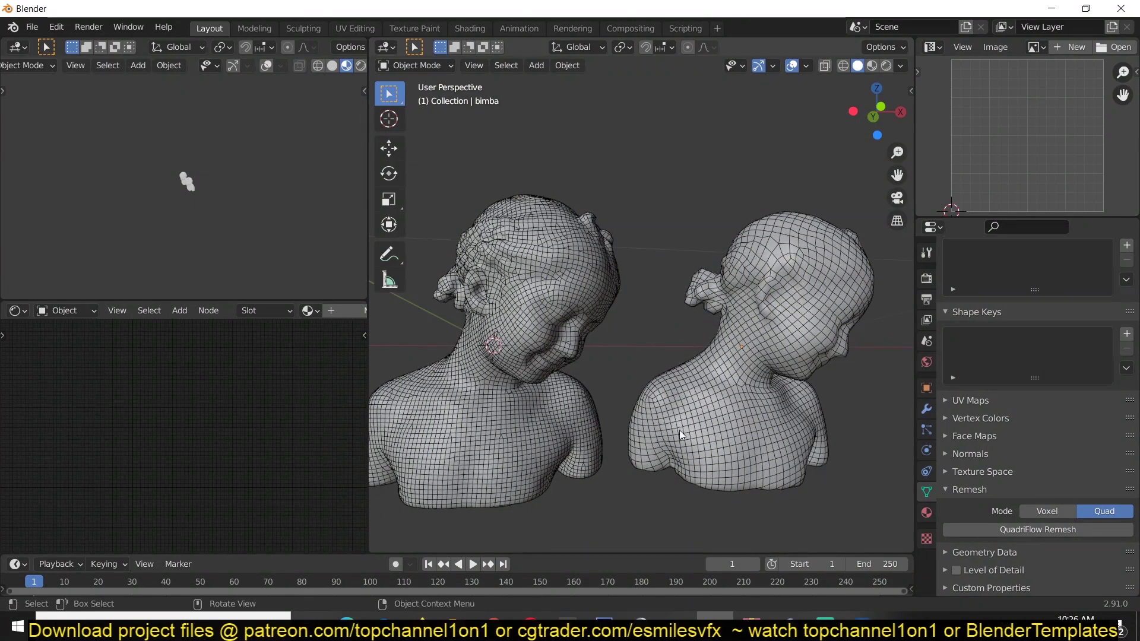
middle_click_drag(767, 422, 540, 168)
scroll(769, 389, "up", 5)
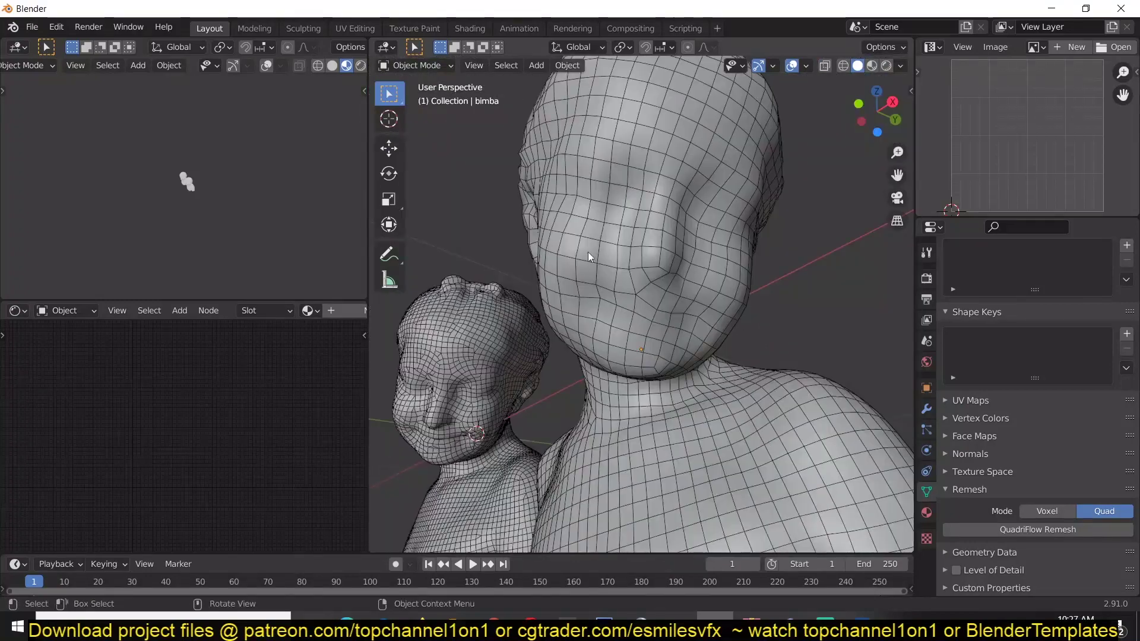
scroll(718, 412, "down", 5)
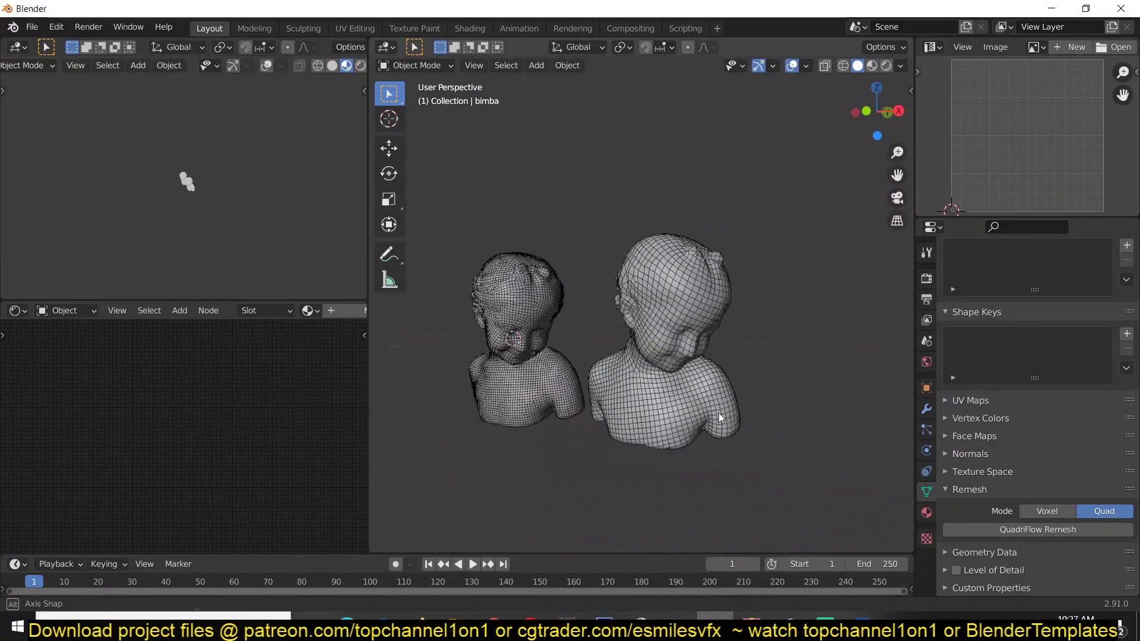
scroll(707, 407, "up", 5)
middle_click_drag(707, 407, 799, 376)
scroll(781, 376, "down", 3)
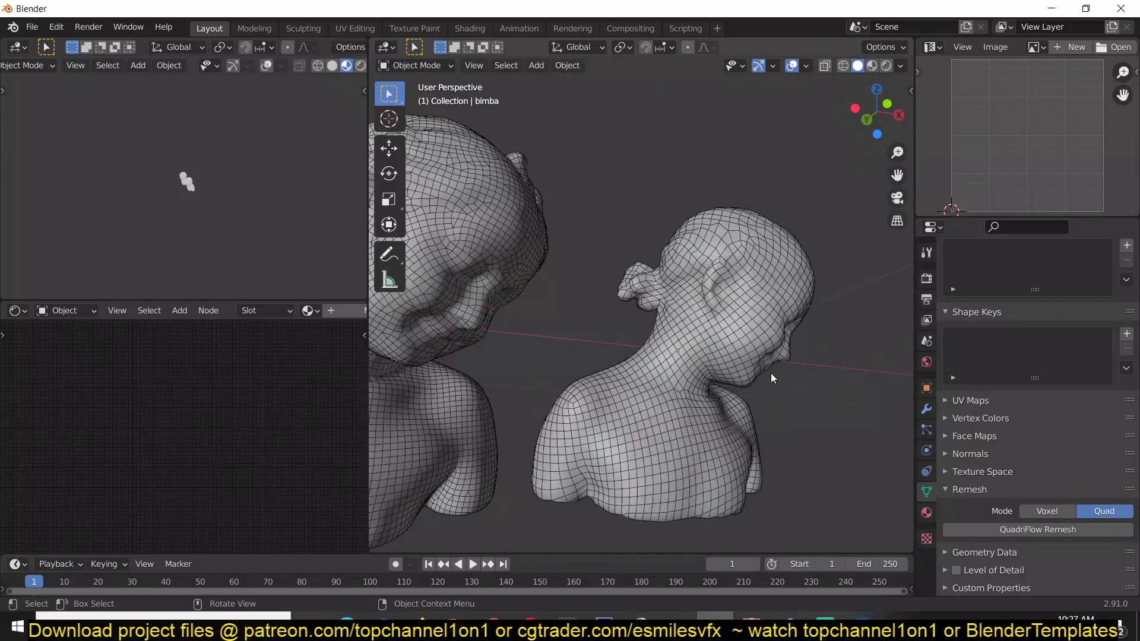
scroll(771, 375, "down", 4)
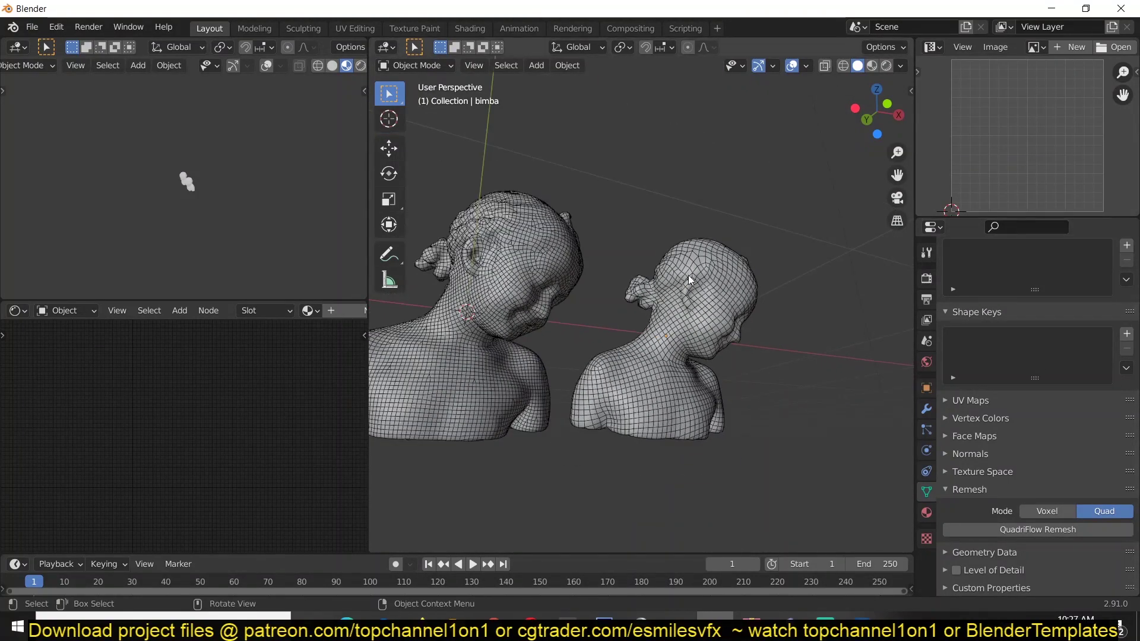